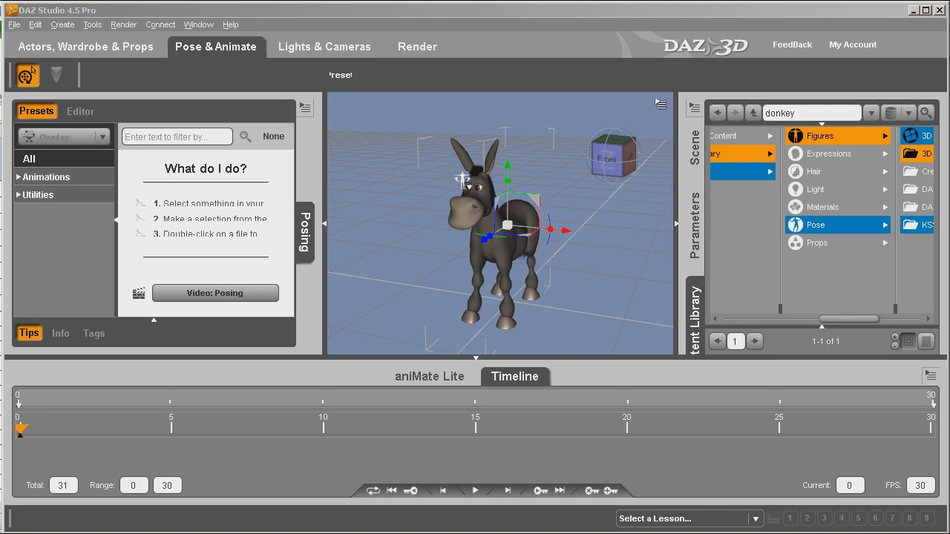
Bring the Excel muscle mapping table forward and reveal its row numbers and column A
key("alt+Tab")
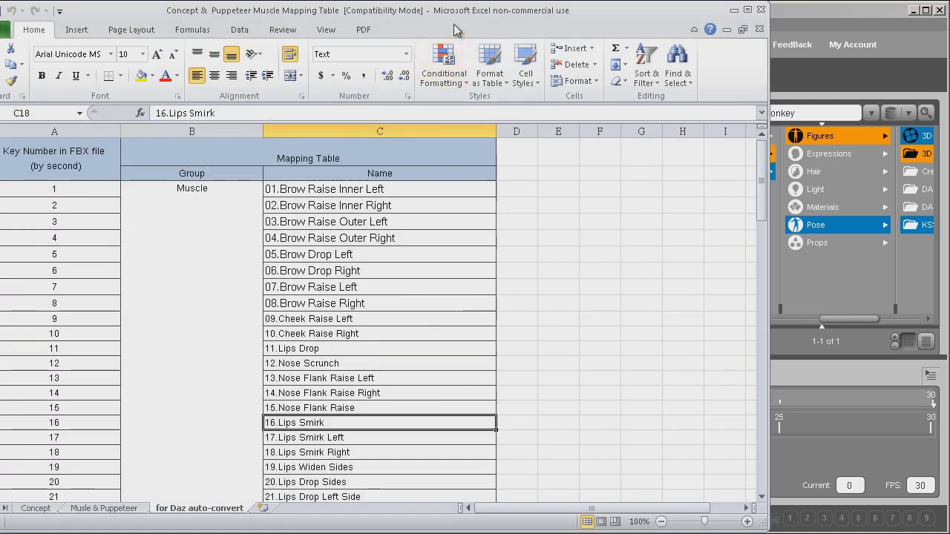
left_click_drag(494, 27, 546, 28)
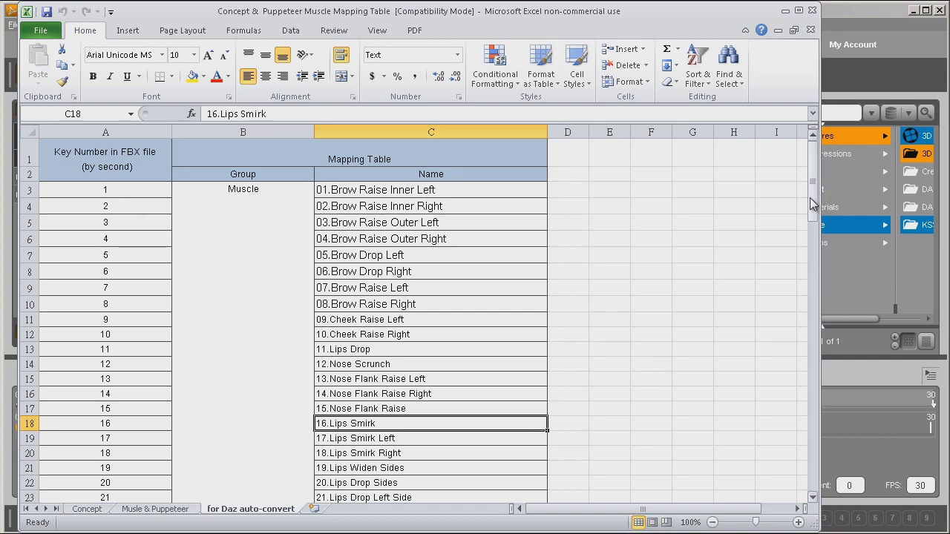
left_click_drag(817, 207, 813, 315)
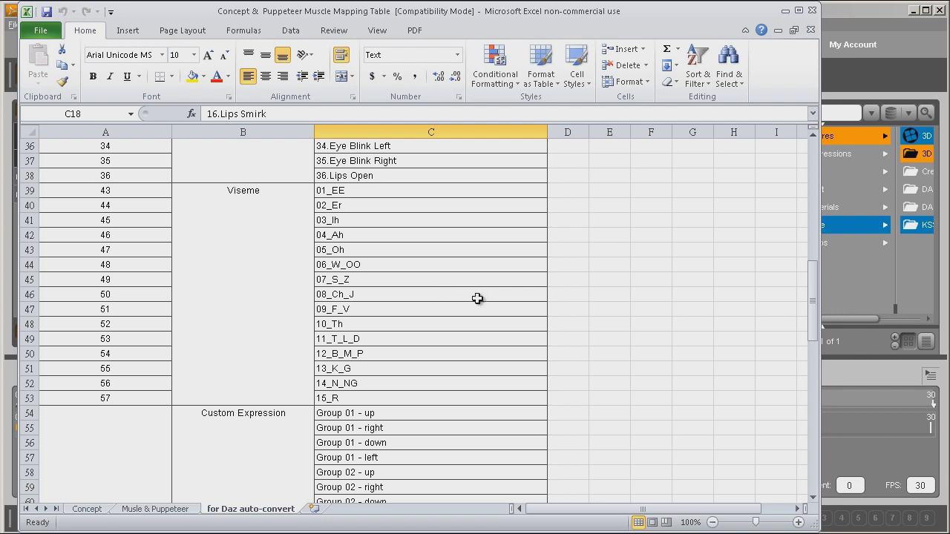
In DAZ Studio, list the donkey head's morph sliders down to the mouth shapes, then return to Excel
key("alt+Tab")
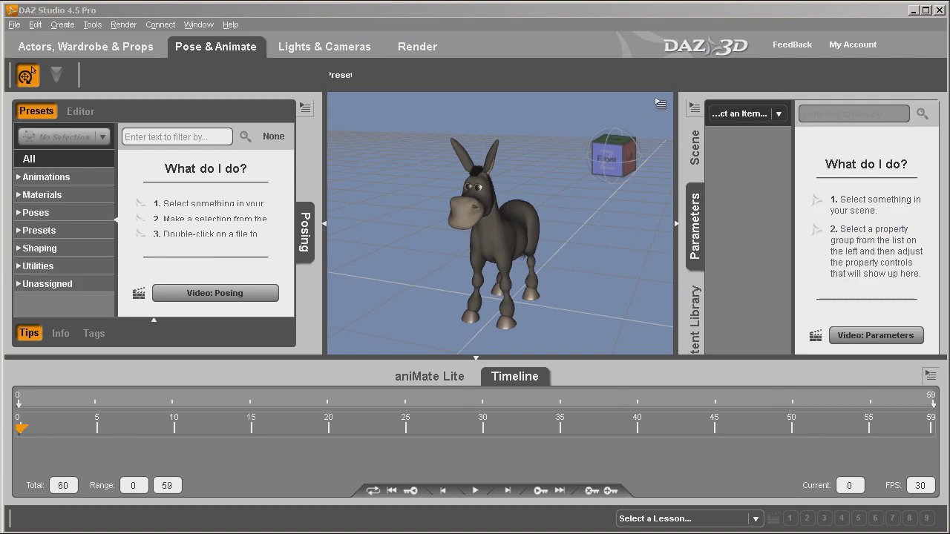
left_click(95, 47)
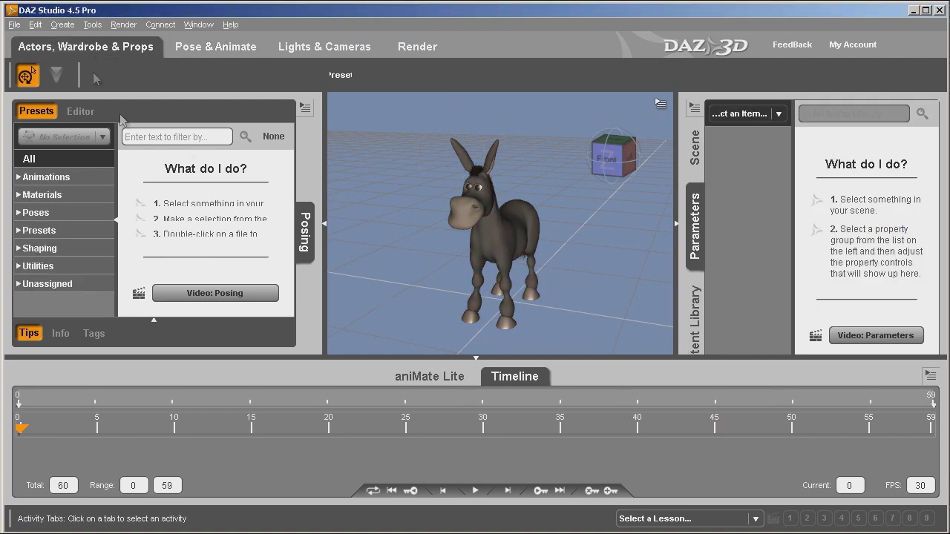
left_click(695, 241)
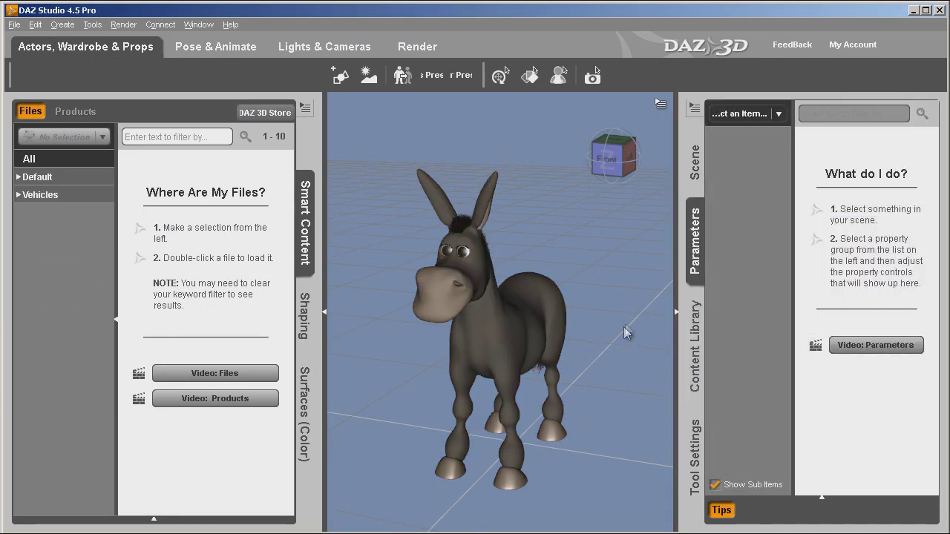
left_click(452, 297)
left_click(442, 311)
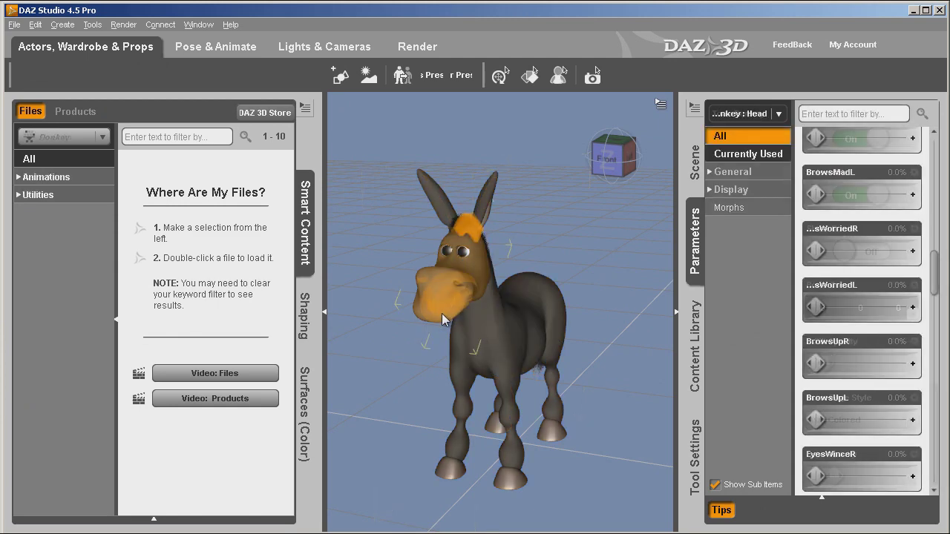
left_click(751, 210)
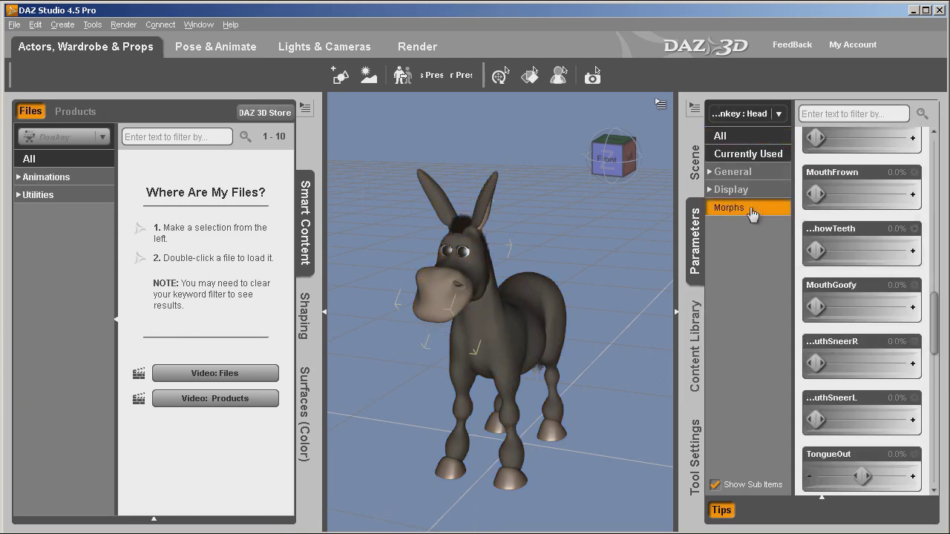
left_click_drag(935, 320, 940, 464)
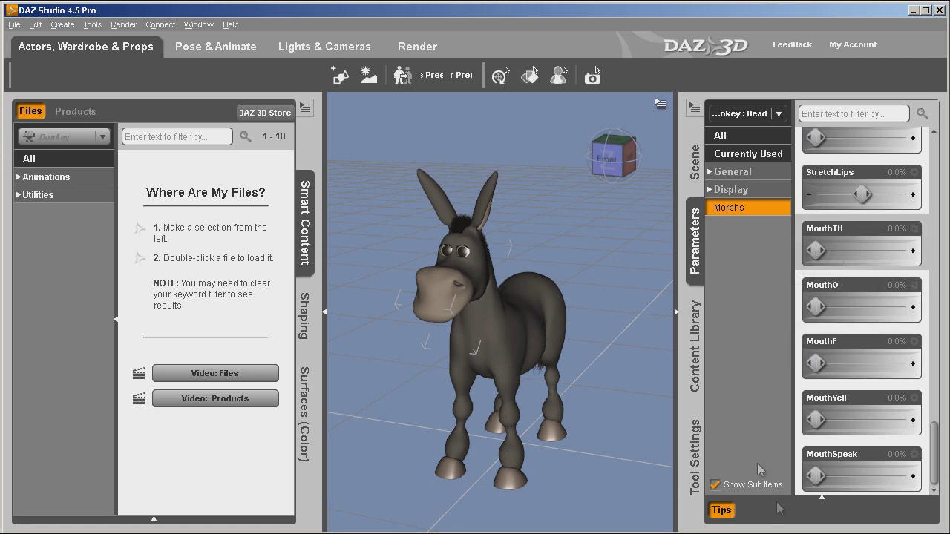
key("alt+Tab")
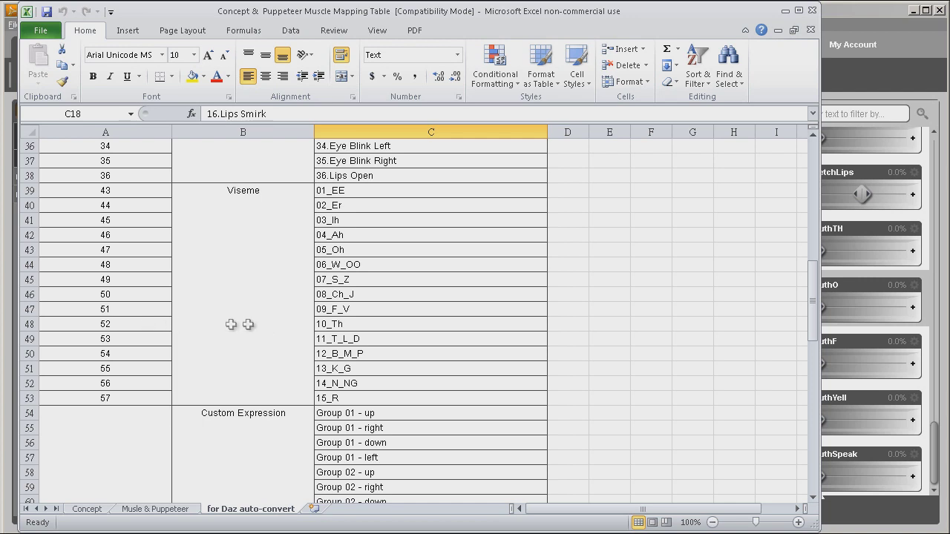
In Pose & Animate, key the donkey's MouthTH morph at 100% on frame 52, then return to Excel
left_click(846, 59)
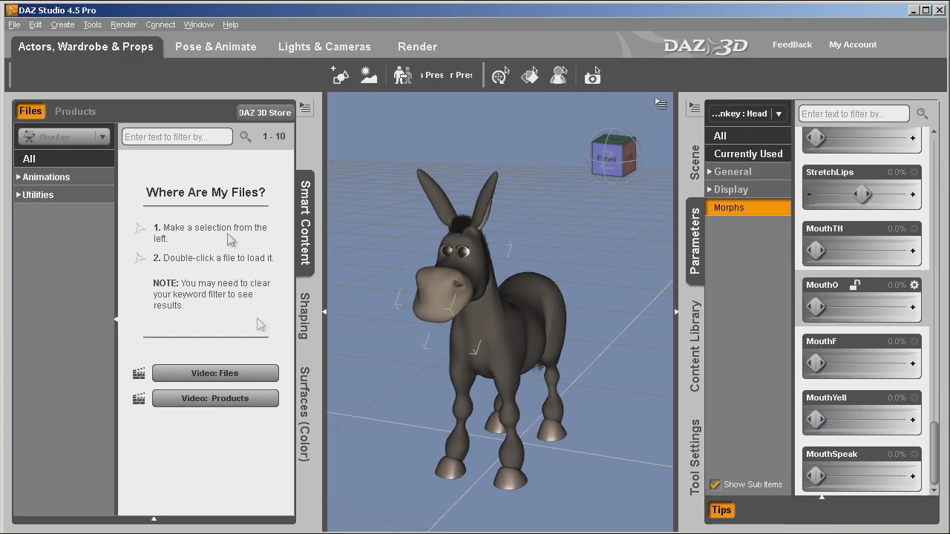
left_click(219, 52)
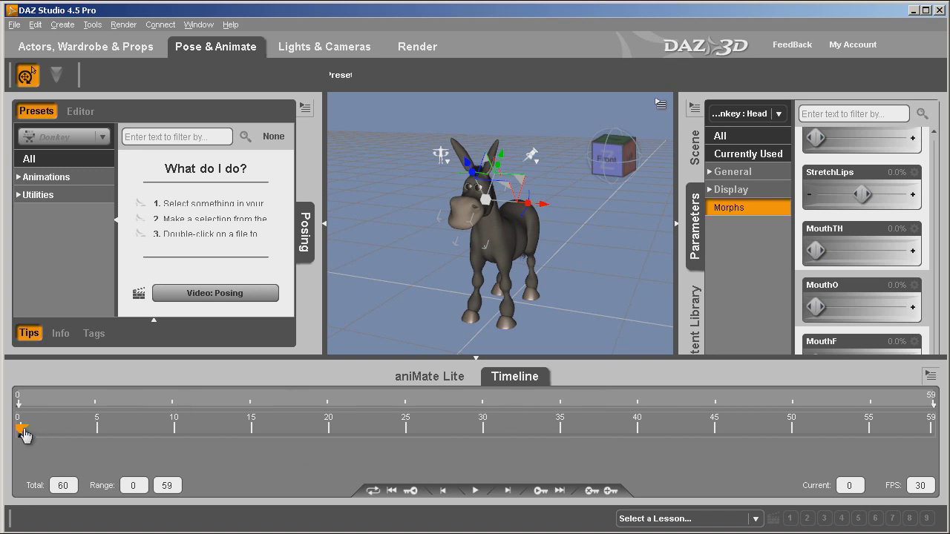
left_click_drag(24, 435, 817, 464)
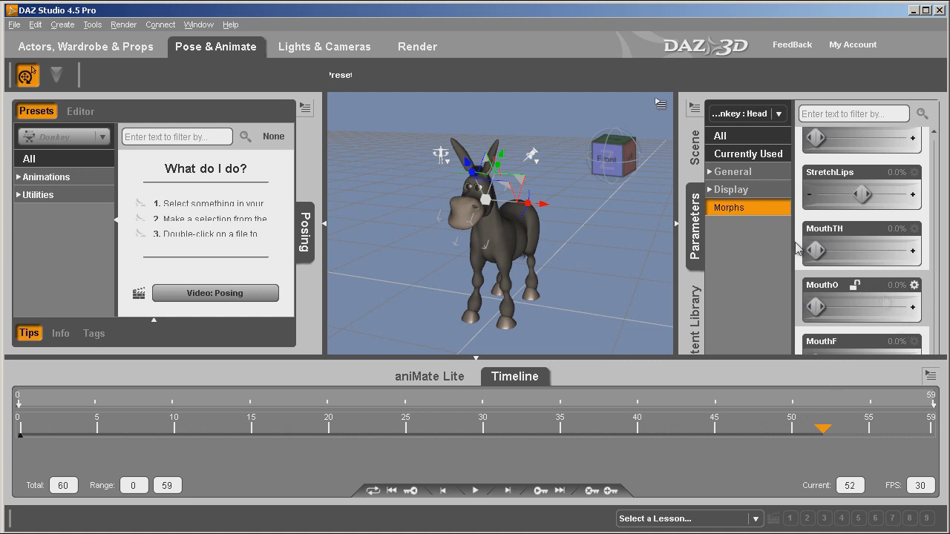
left_click_drag(816, 251, 927, 252)
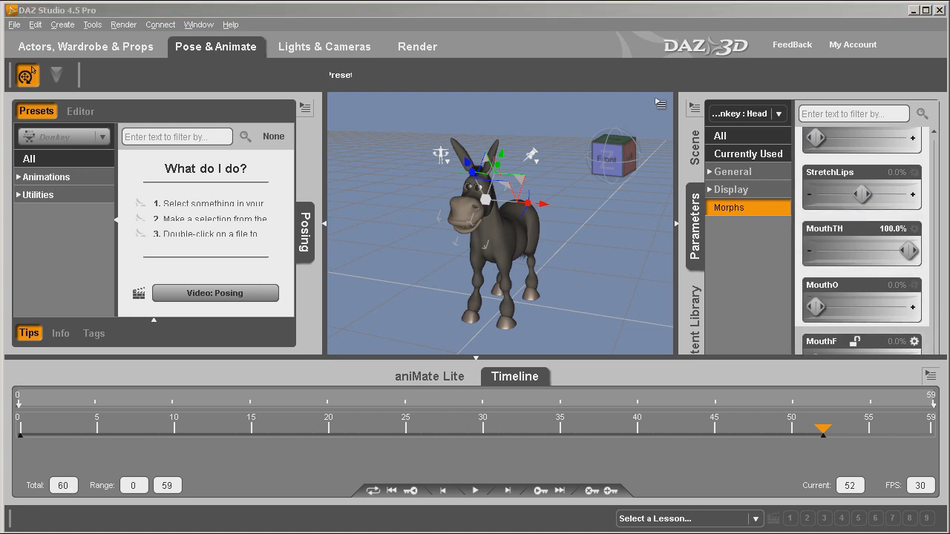
key("alt+Tab")
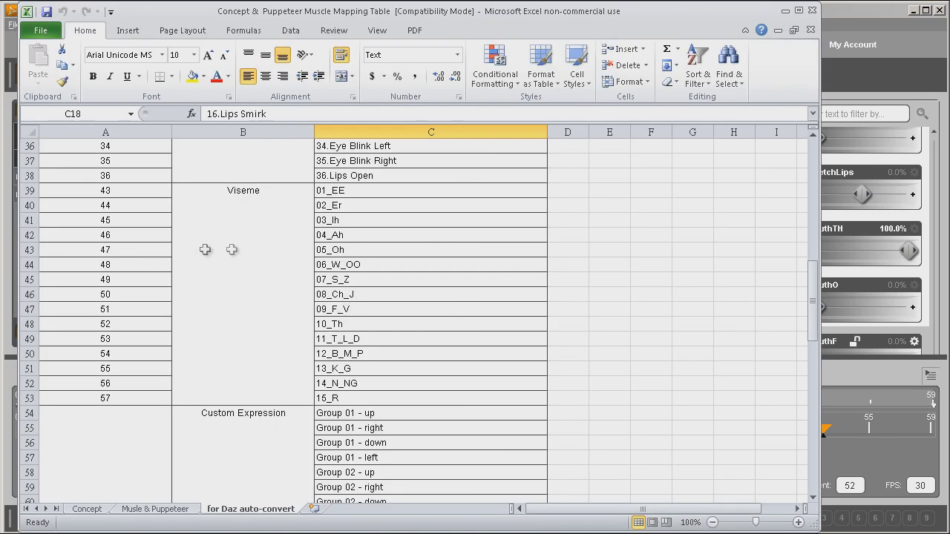
At frame 47, set the MouthO morph to 100% and MouthTH to 0
left_click(859, 11)
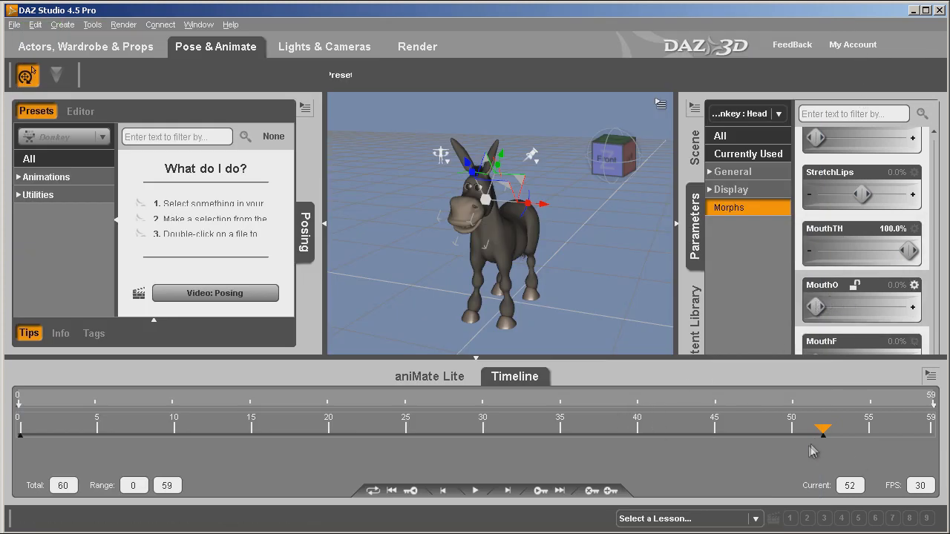
left_click_drag(825, 432, 746, 432)
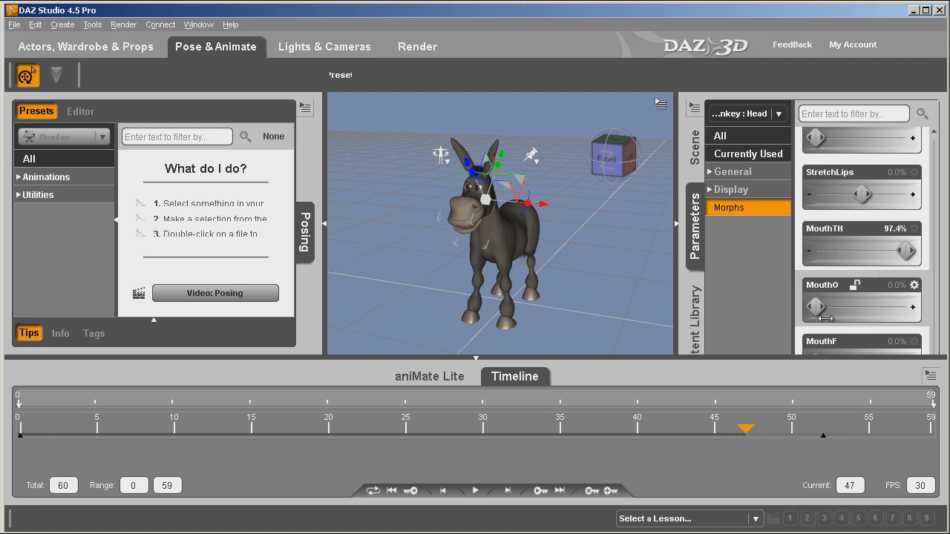
left_click_drag(817, 308, 937, 308)
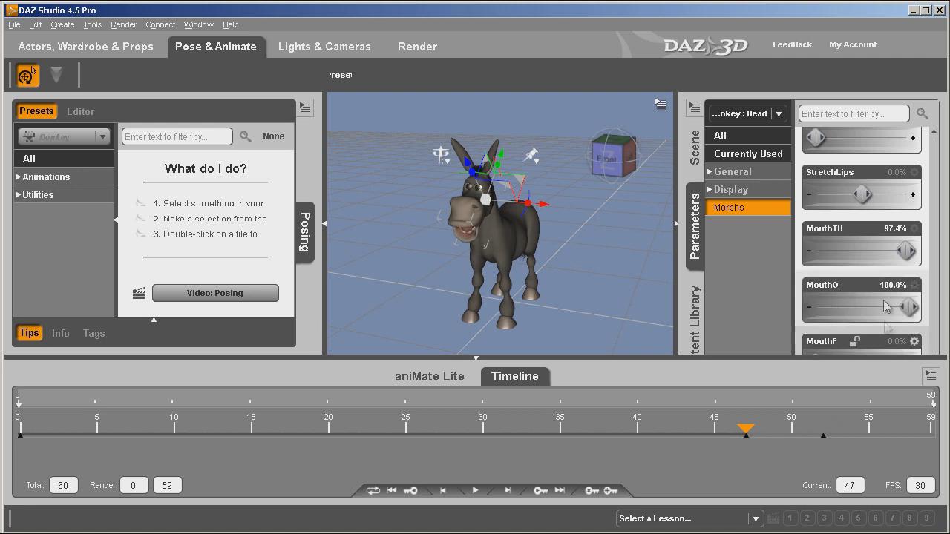
left_click(897, 230)
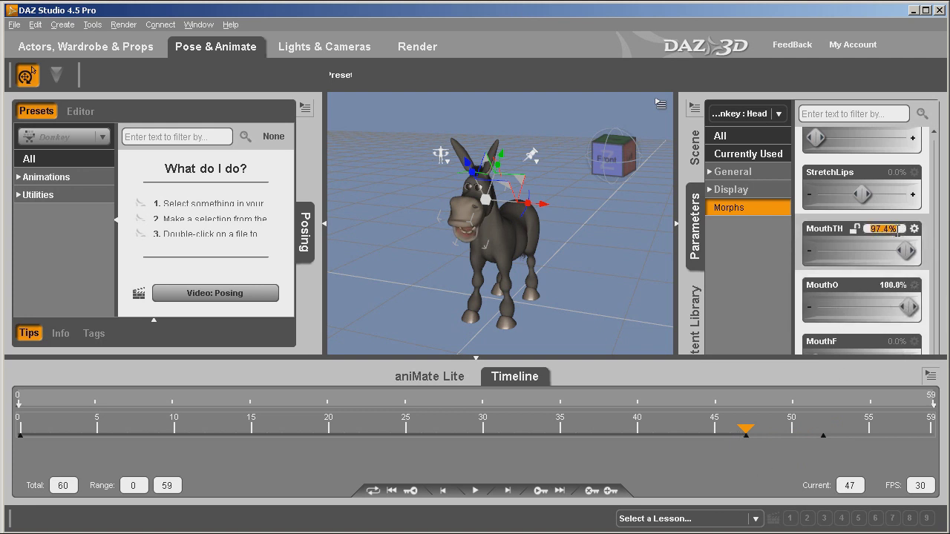
type("0")
key("Return")
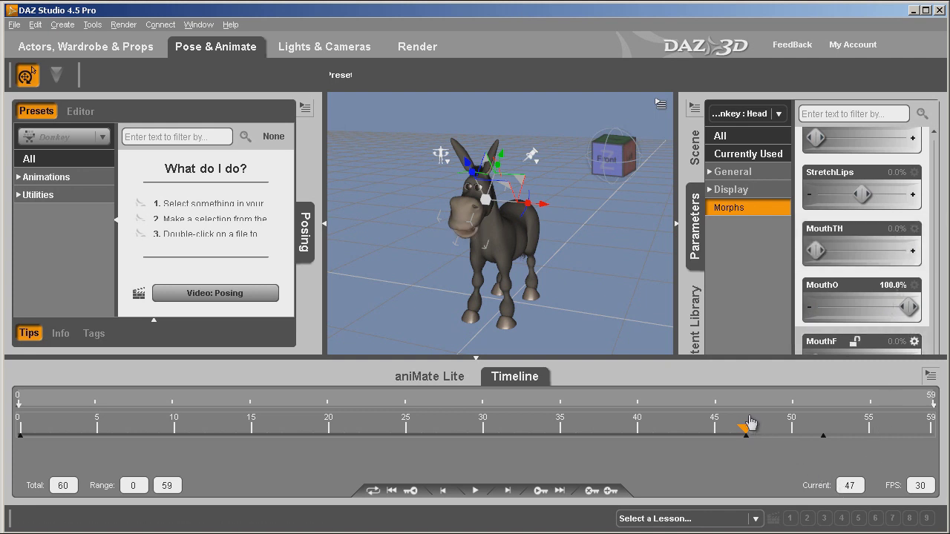
Scrub between frames 47 and 52 to preview the mouth transition, then return to Excel
mouse_move(746, 436)
left_mouse_down()
mouse_move(822, 436)
mouse_move(746, 436)
left_mouse_up()
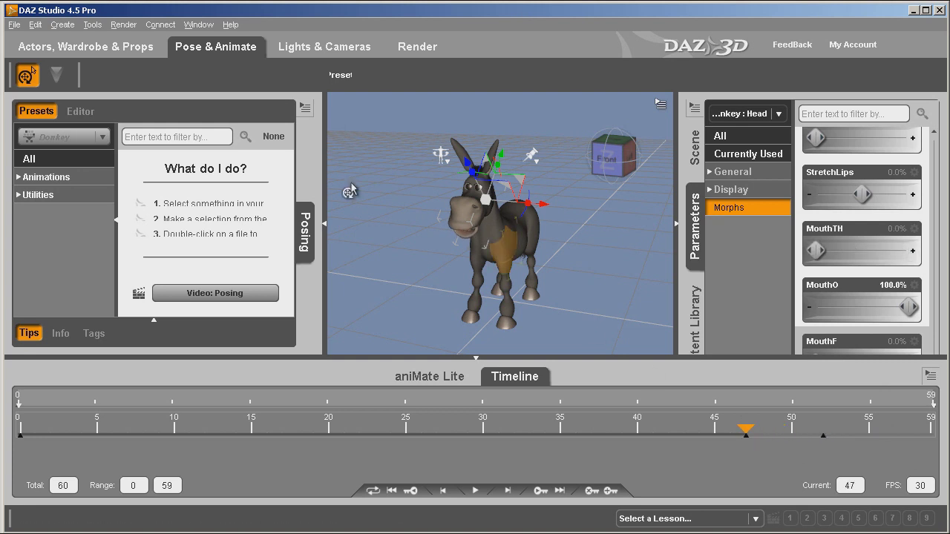
mouse_move(746, 436)
left_mouse_down()
mouse_move(823, 429)
mouse_move(750, 451)
left_mouse_up()
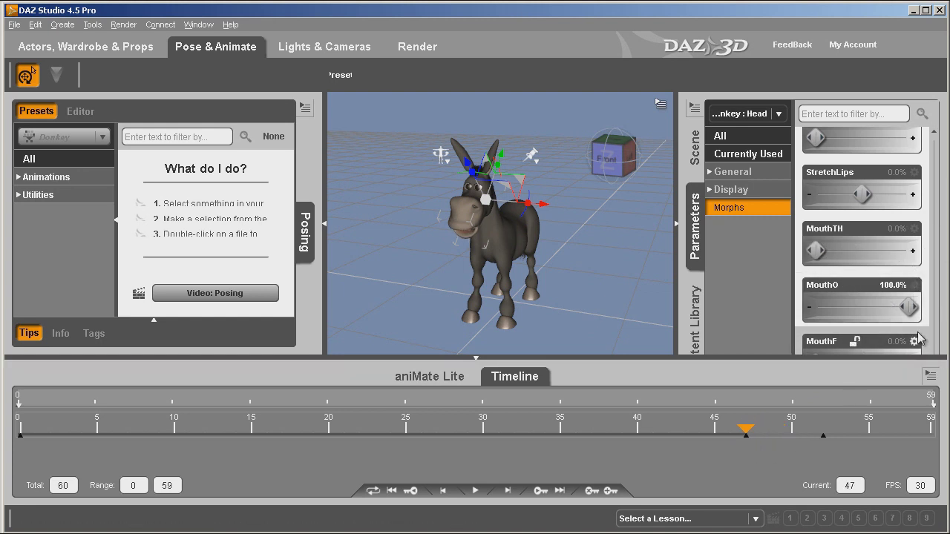
scroll(928, 338, "down", 2)
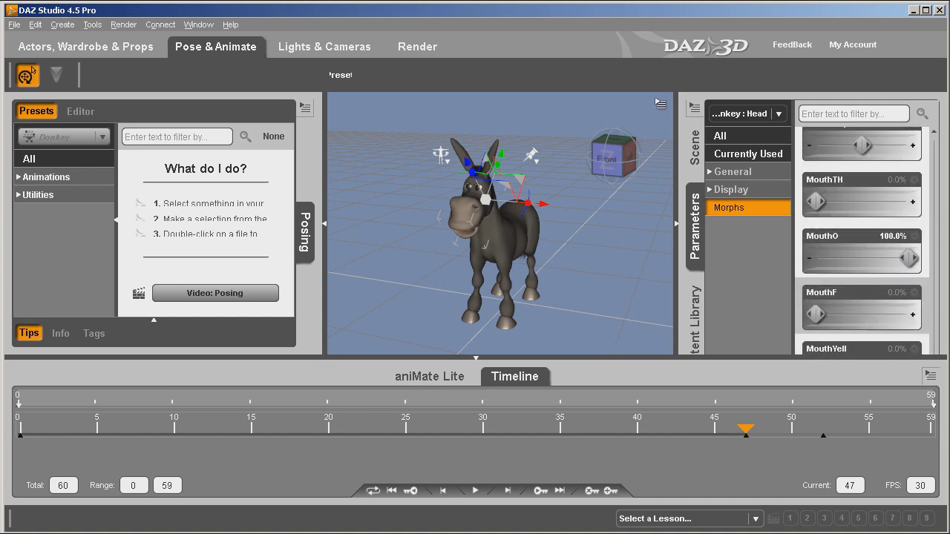
key("alt+Tab")
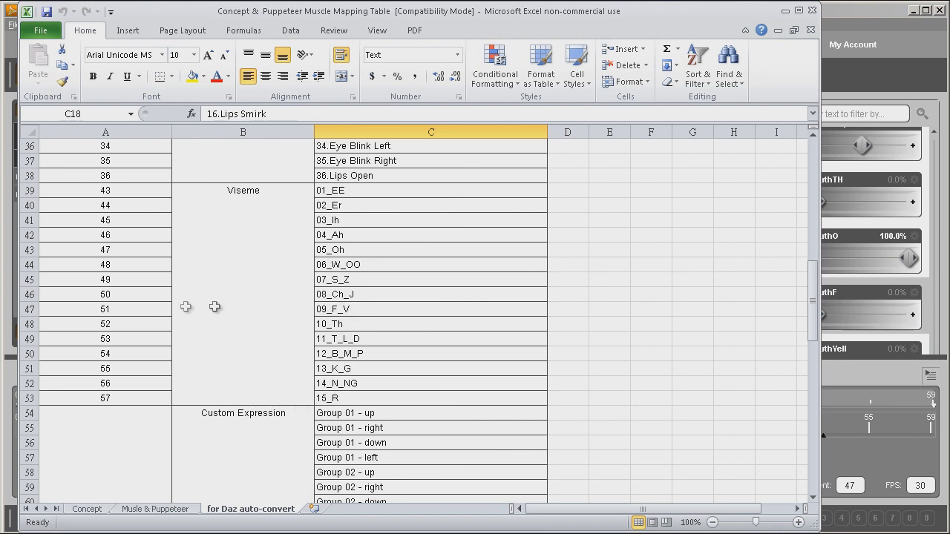
At frame 51, set MouthF to about 92% and MouthO to 0, then scrub back to frame 47
left_click(887, 19)
left_click_drag(746, 436, 808, 436)
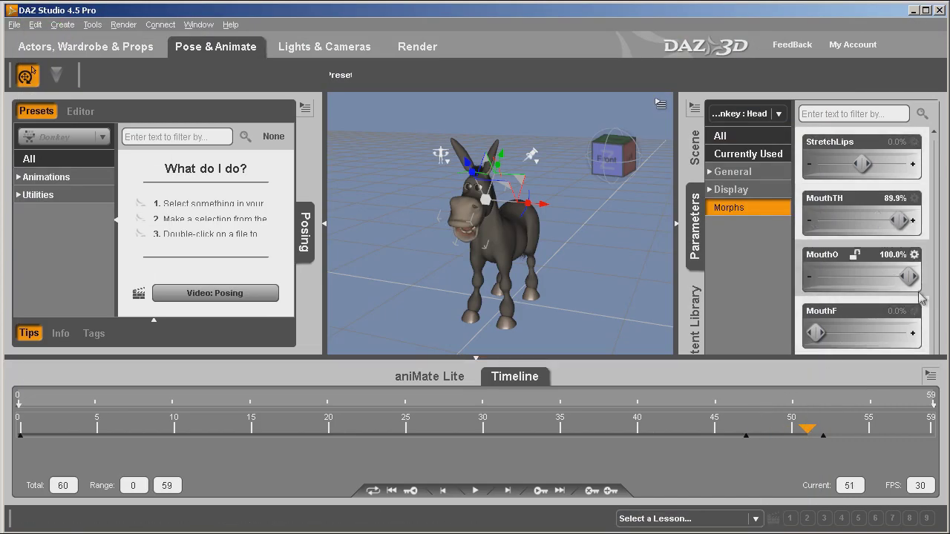
left_click_drag(816, 333, 932, 331)
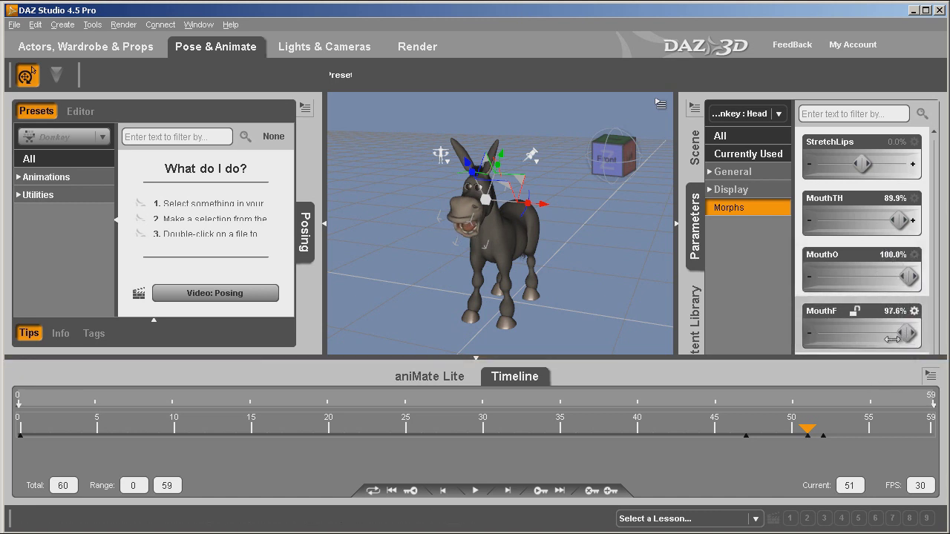
left_click_drag(907, 333, 901, 355)
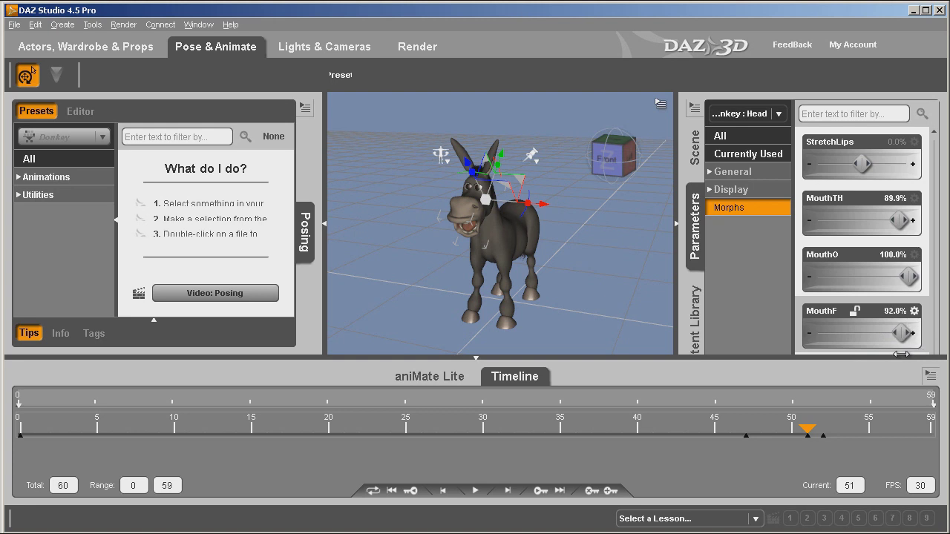
left_click(895, 255)
type("0")
key("Return")
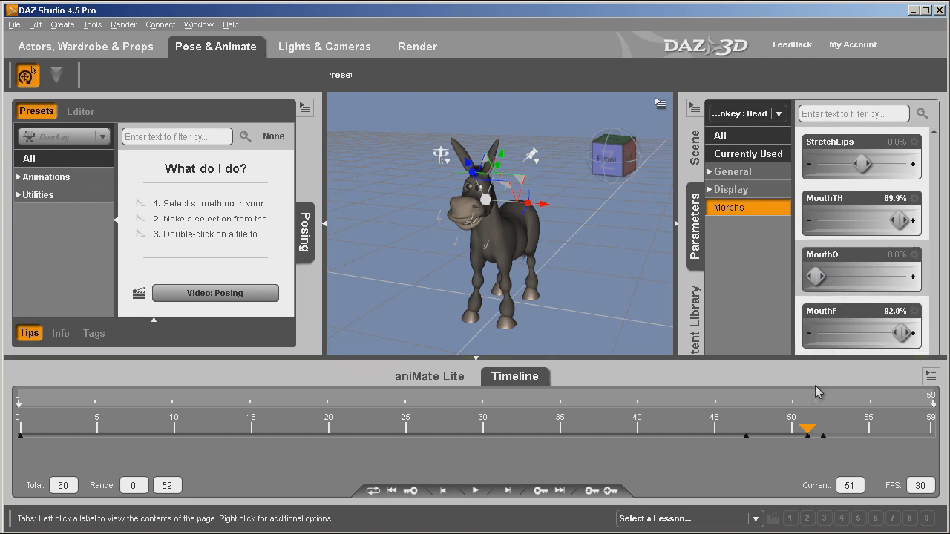
mouse_move(806, 433)
left_mouse_down()
mouse_move(822, 432)
mouse_move(746, 441)
left_mouse_up()
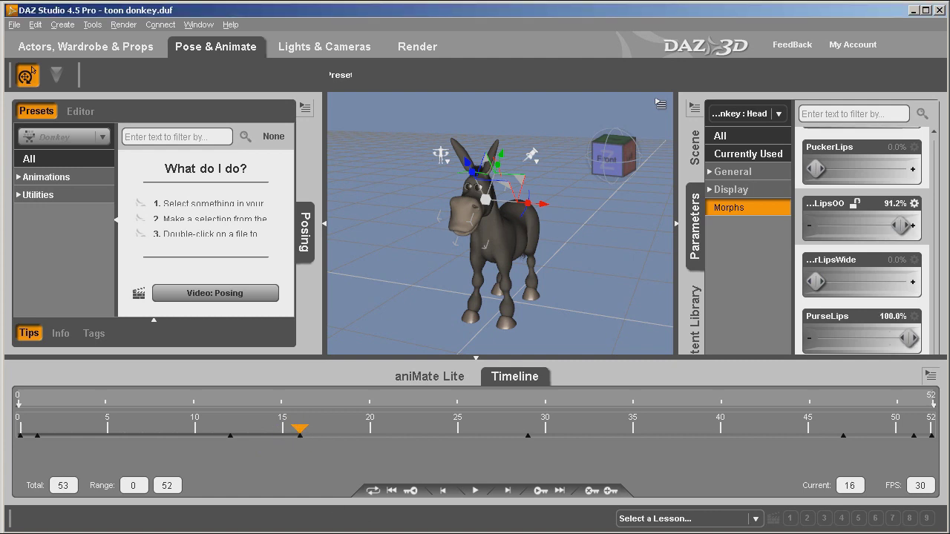
key("alt+Tab")
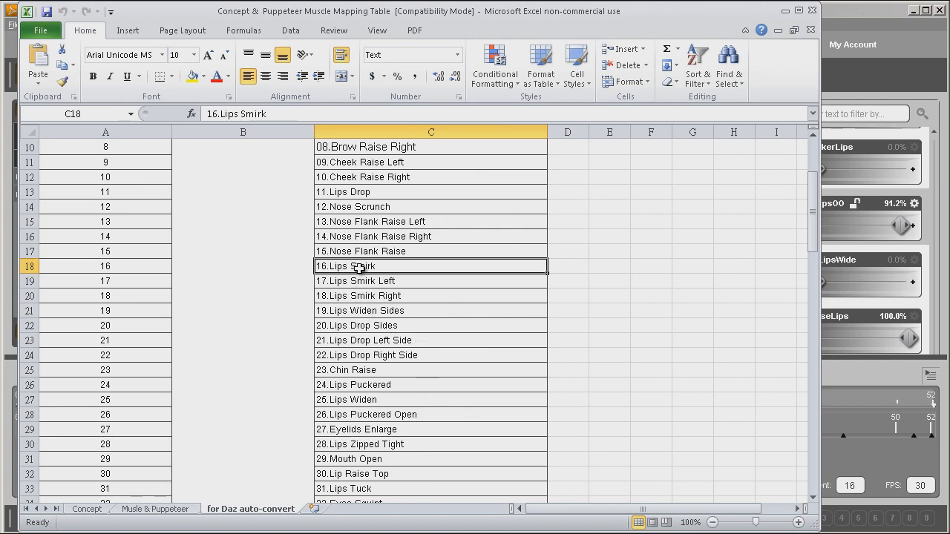
left_click(856, 7)
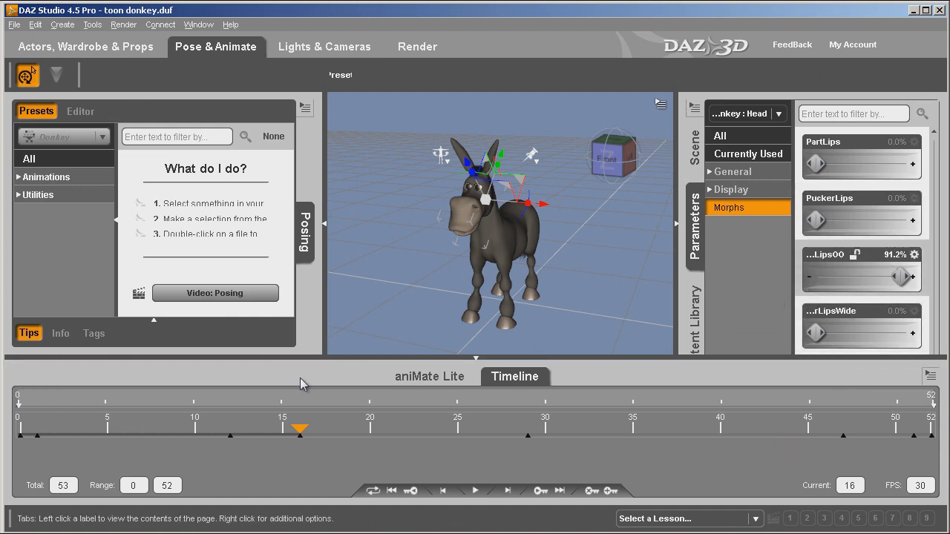
left_click_drag(291, 437, 352, 449)
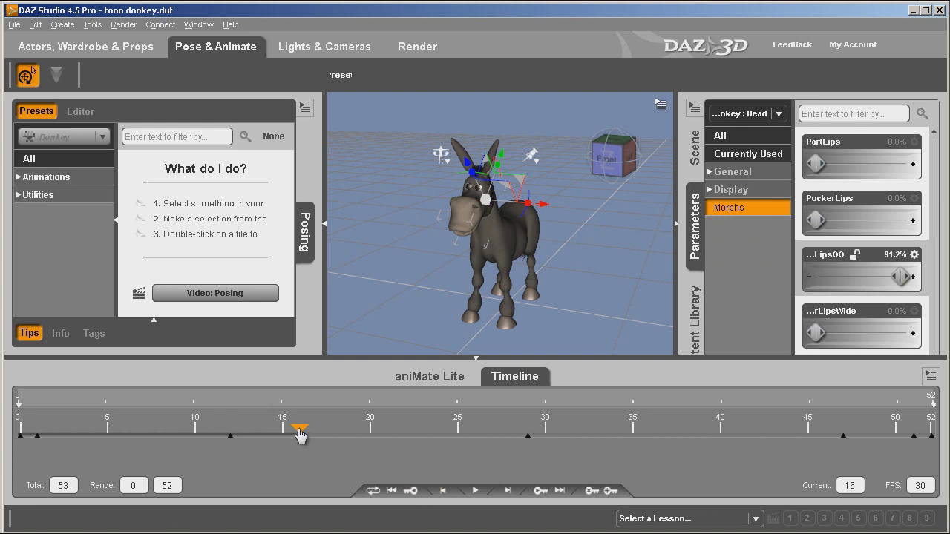
left_click_drag(300, 435, 304, 490)
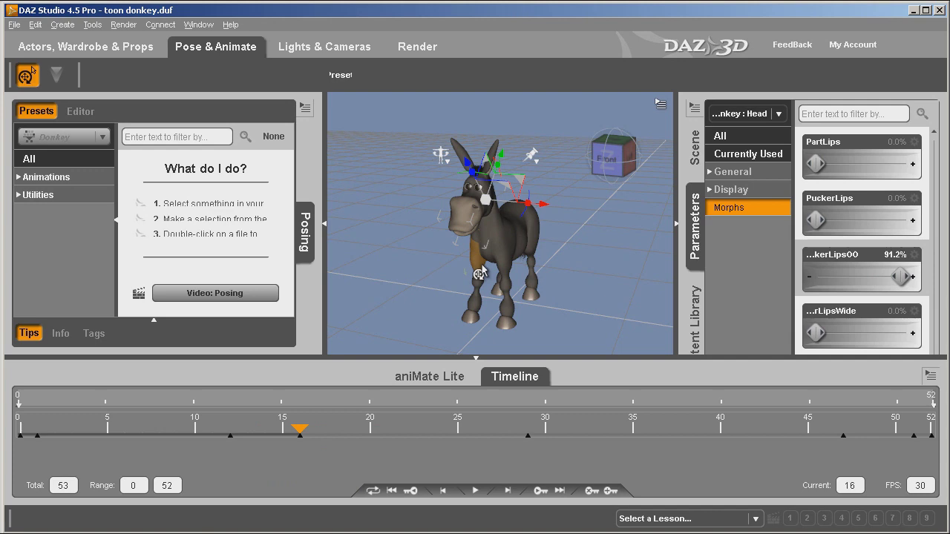
Export the scene to the existing toonDonkey.fbx, confirming the overwrite
left_click(13, 26)
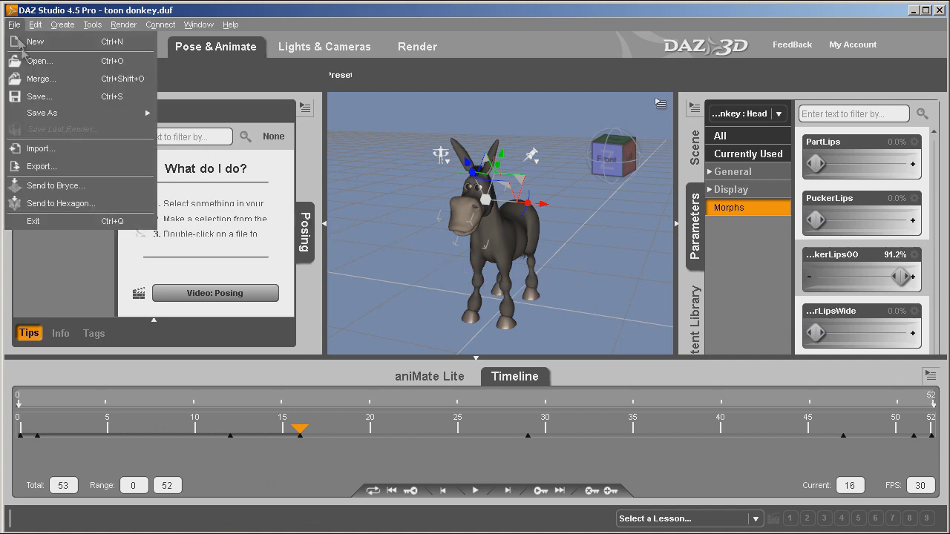
left_click(40, 167)
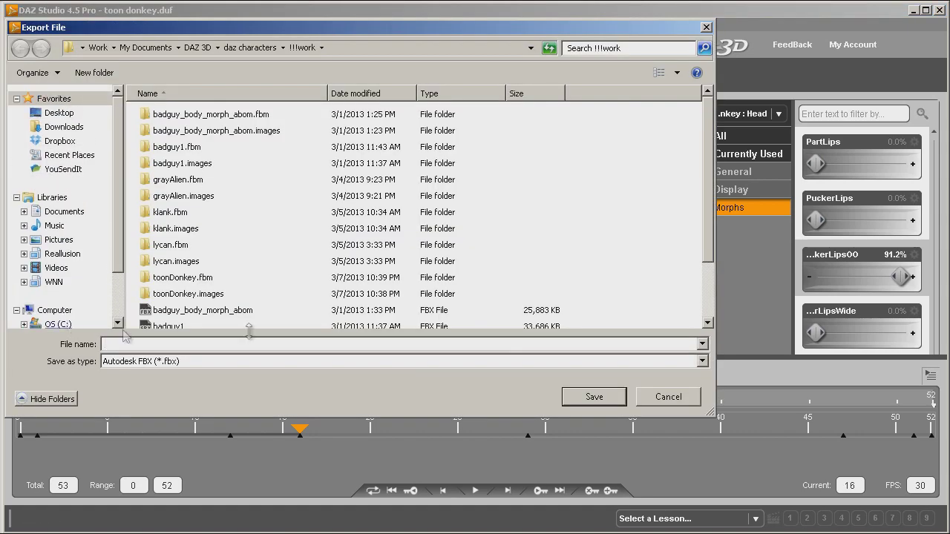
left_click_drag(710, 219, 714, 297)
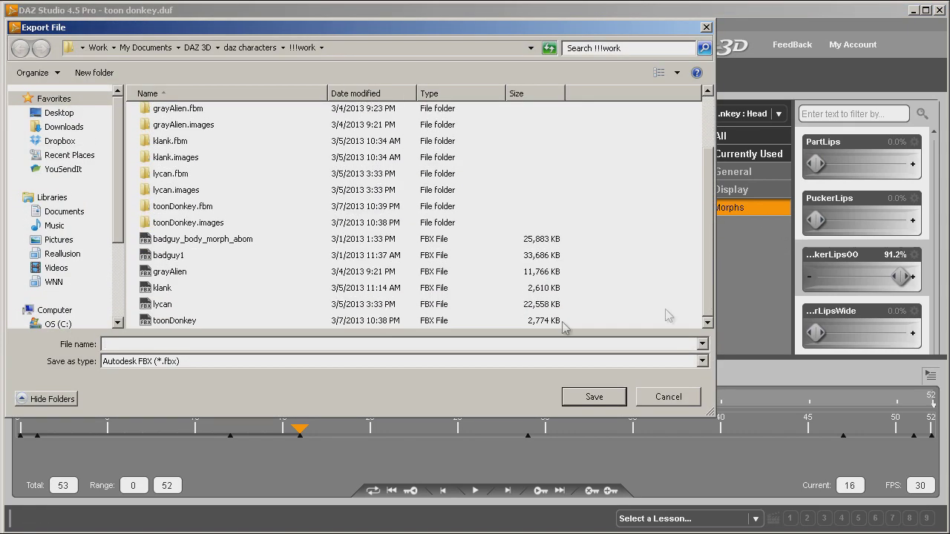
left_click(178, 321)
left_click(598, 397)
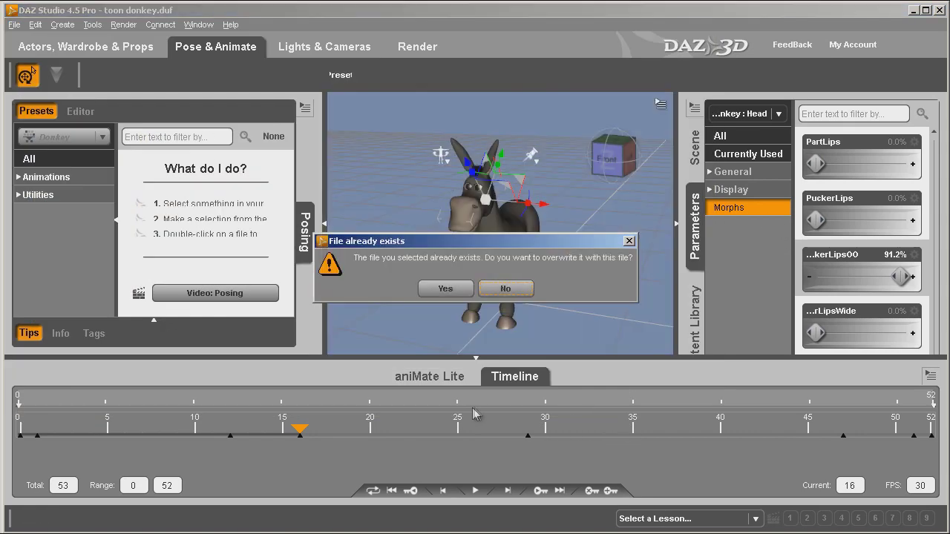
left_click(436, 289)
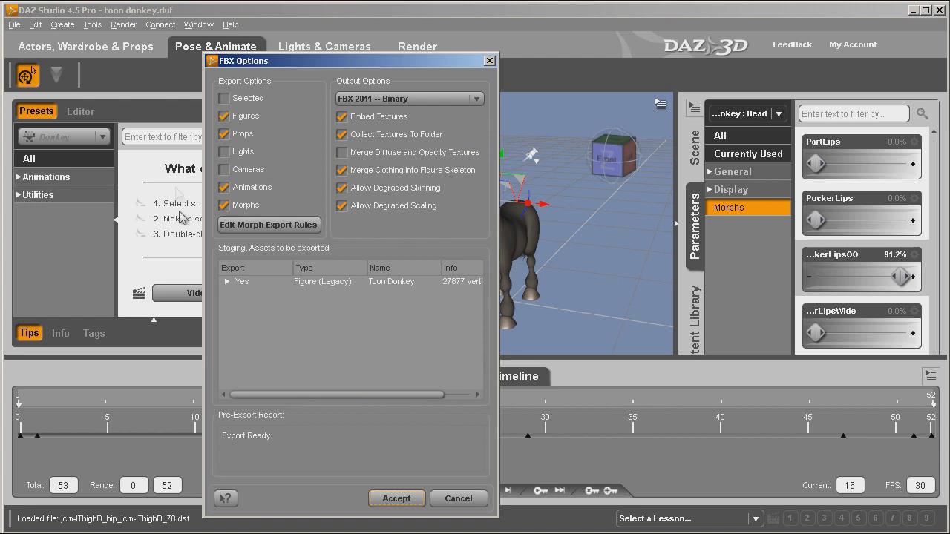
Review the Morph Export Rules and accept the FBX Options to run the export
left_click(308, 224)
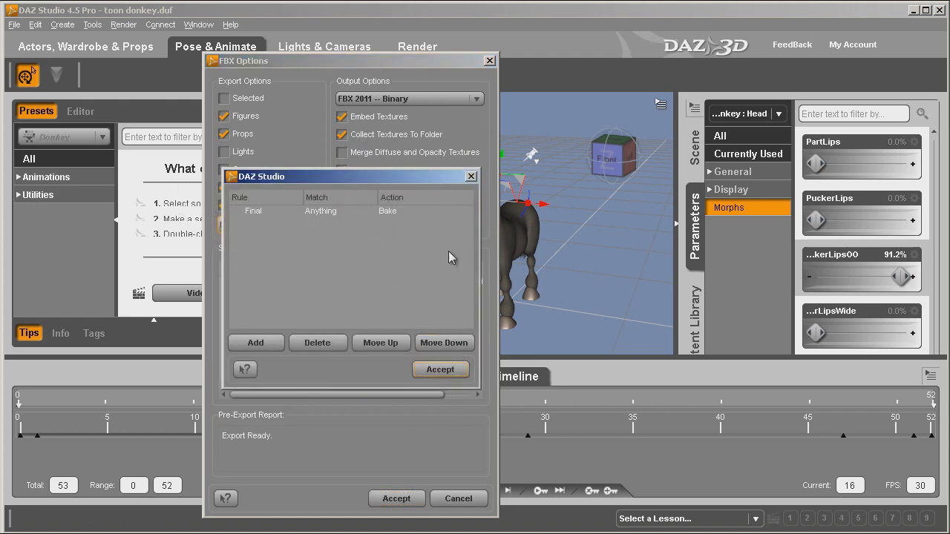
left_click(471, 176)
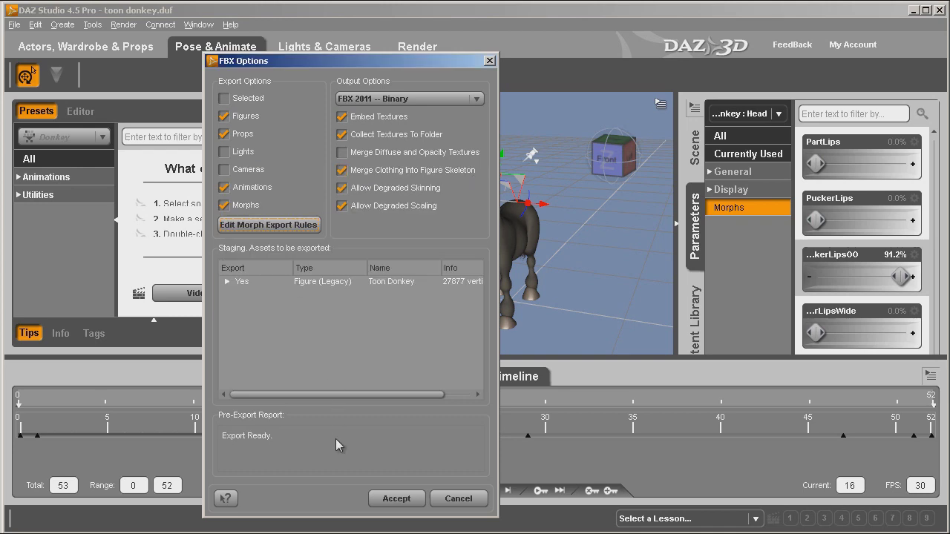
left_click(395, 498)
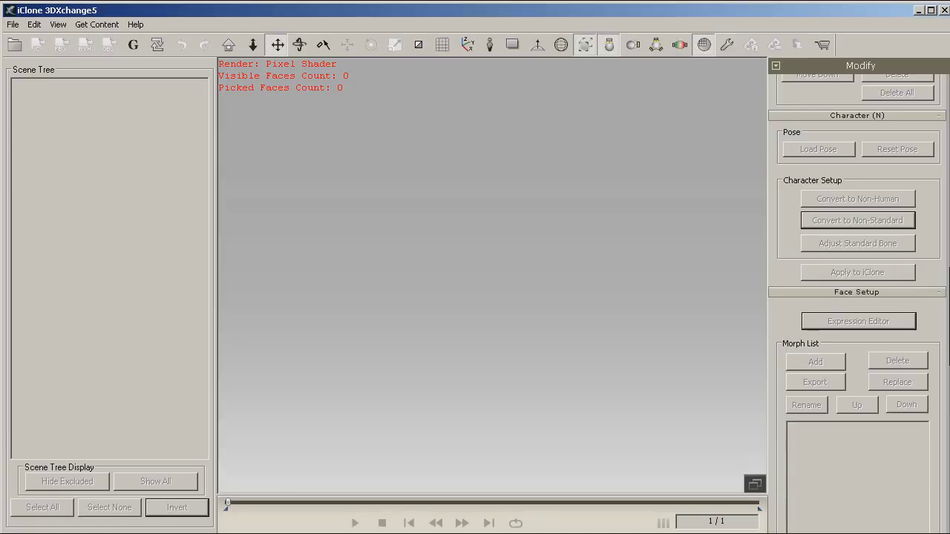
Open toonDonkey.fbx in 3DXchange5, confirming the FBX import settings and the warning
left_click(14, 45)
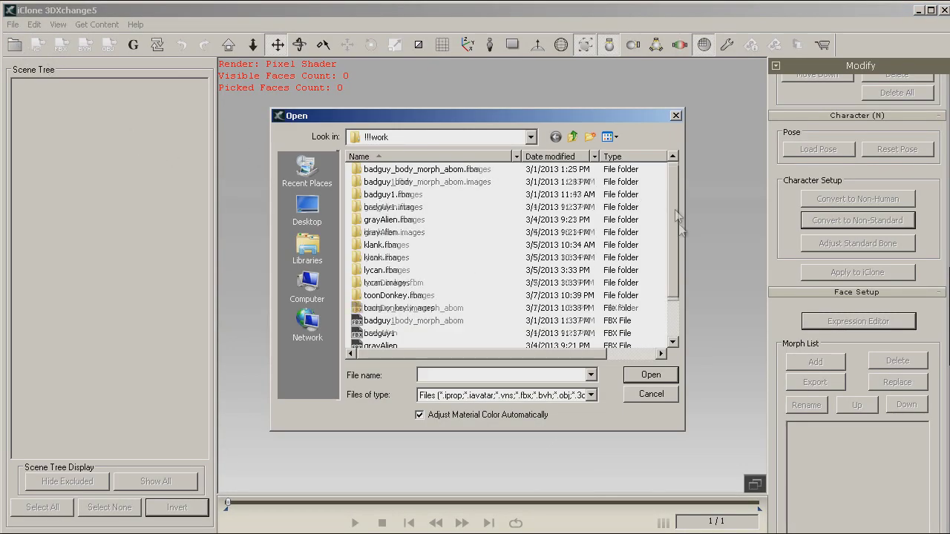
scroll(676, 223, "down", 2)
double_click(384, 334)
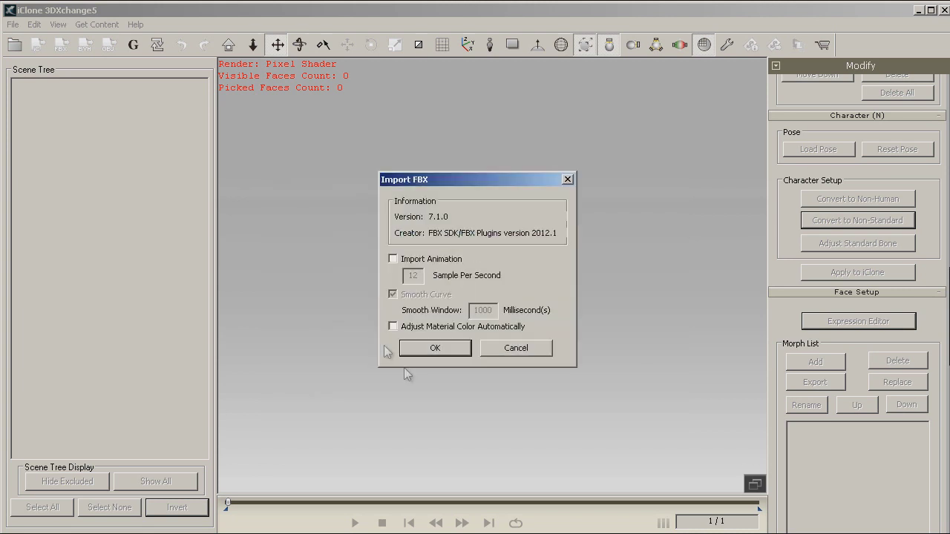
left_click(436, 348)
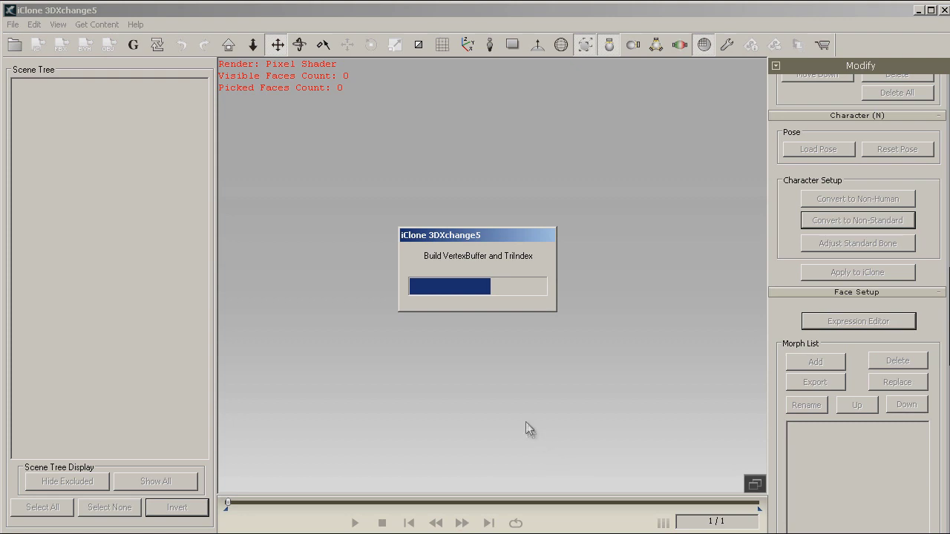
left_click(579, 317)
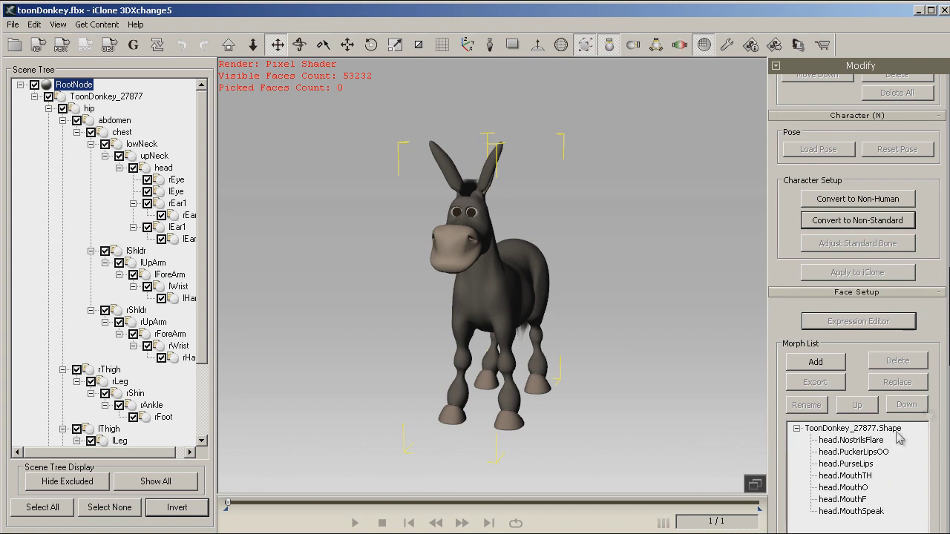
Preview each Morph List entry: NostrilsFlare, PuckerLipsOO, PurseLips, MouthTH, MouthO, MouthF, MouthSpeak
left_click(877, 441)
left_click(867, 453)
left_click(860, 464)
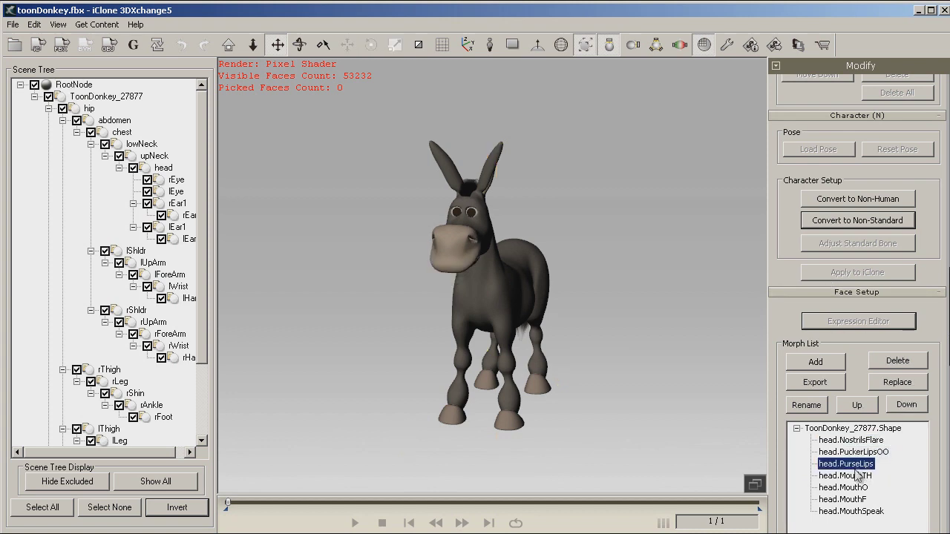
left_click(857, 476)
left_click(855, 487)
left_click(853, 499)
left_click(851, 510)
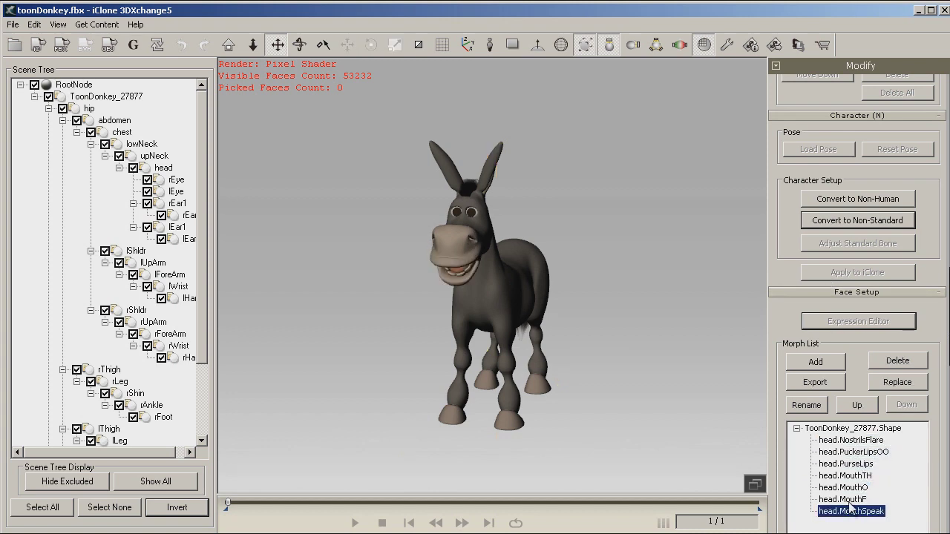
left_click(852, 499)
left_click(851, 488)
left_click(850, 476)
left_click(850, 464)
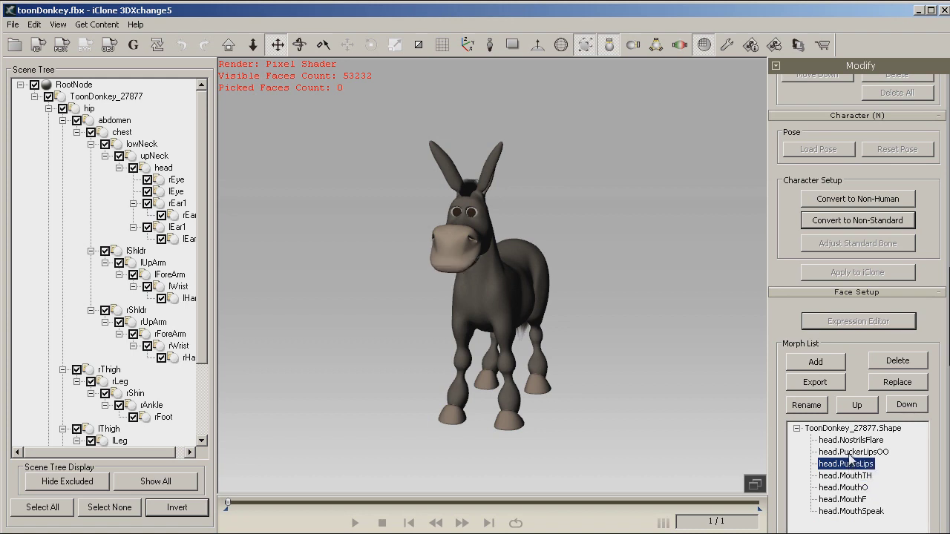
left_click(850, 452)
left_click(853, 440)
left_click(852, 452)
left_click(853, 464)
left_click(856, 476)
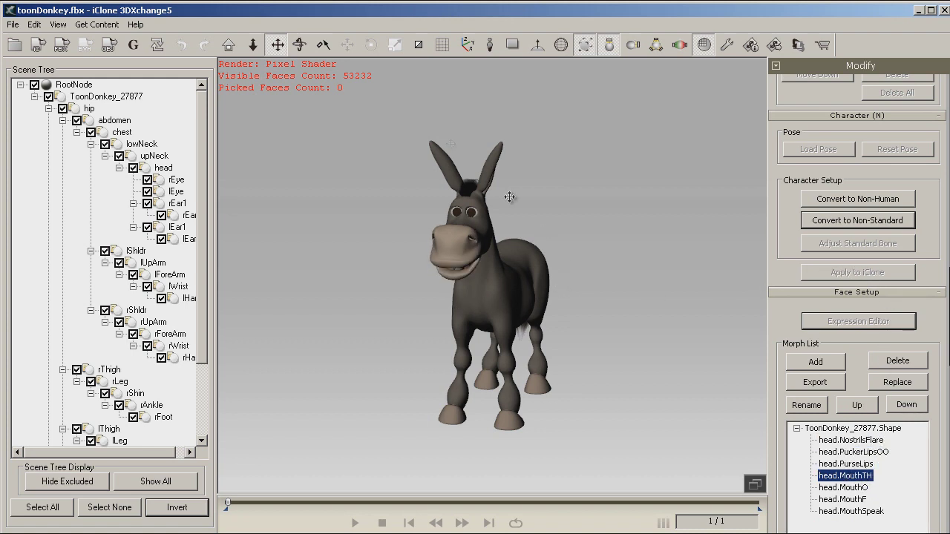
Rotate the donkey to face left and start the non-standard character setup
left_click(300, 45)
left_click_drag(569, 223, 332, 242)
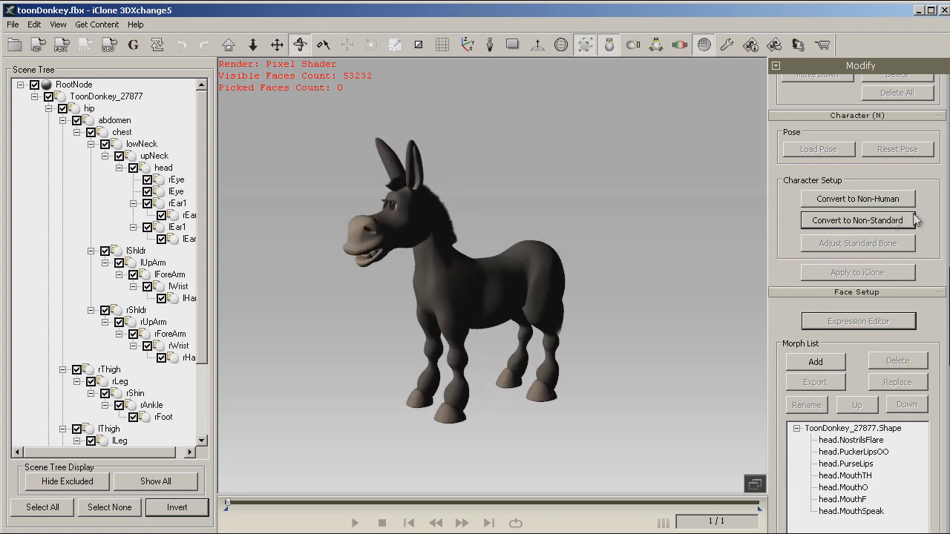
left_click(839, 222)
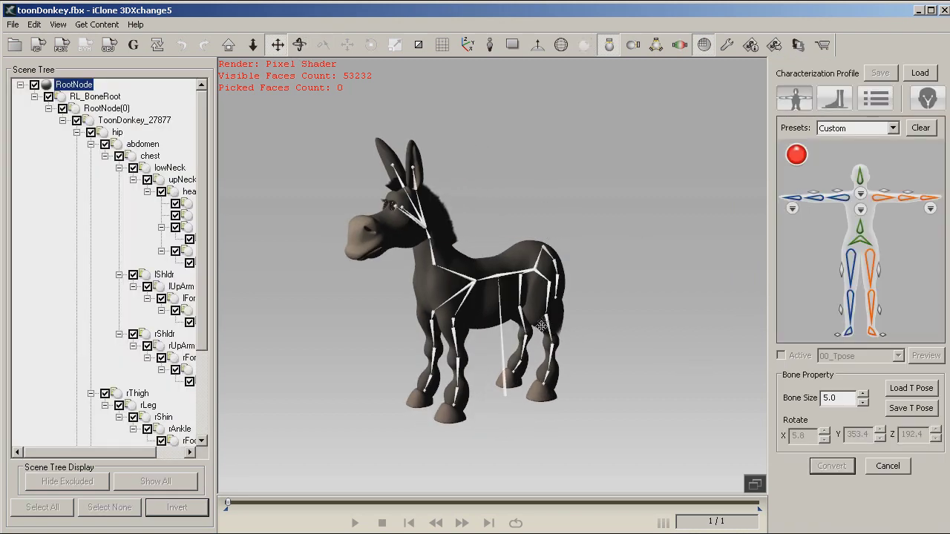
Map the donkey's hind foot, shin and thigh bones to the left leg slots
left_click_drag(539, 188, 518, 191)
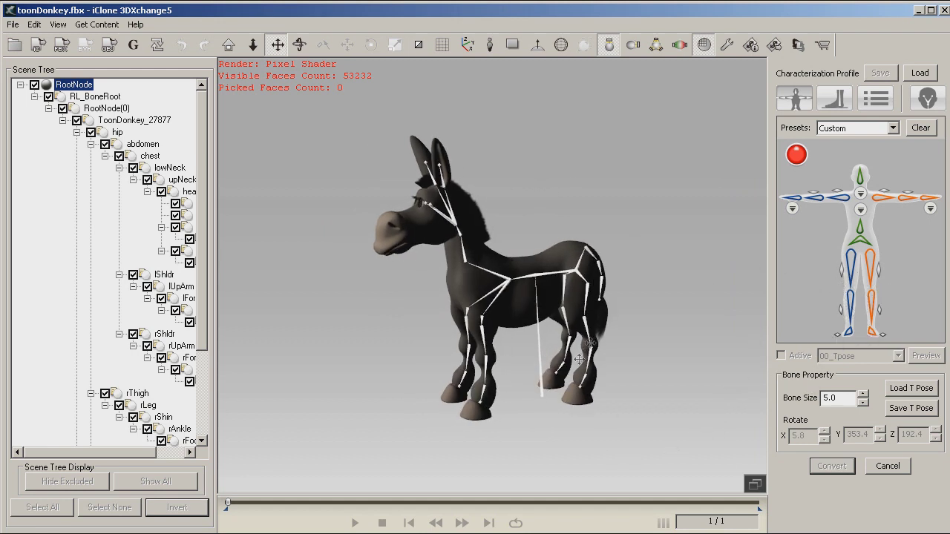
left_click(850, 335)
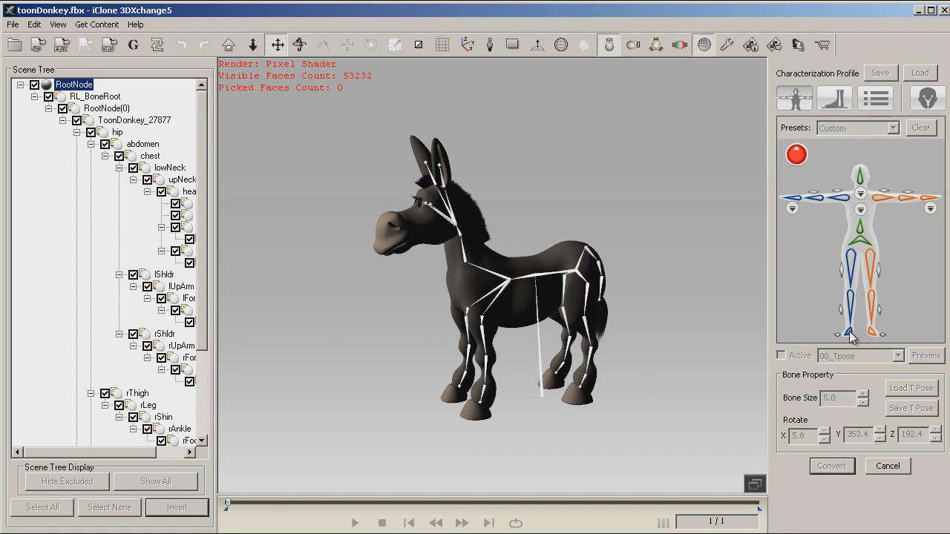
left_click(562, 369)
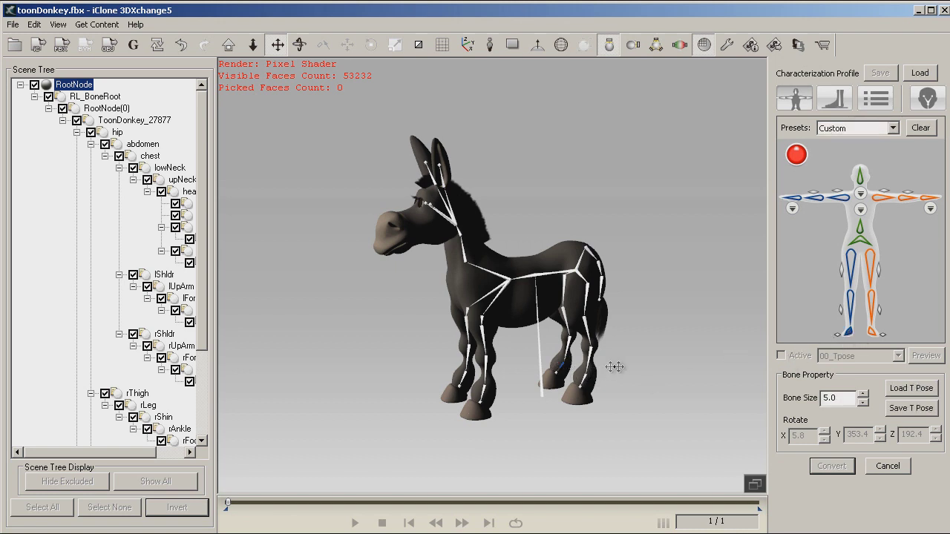
left_click(850, 304)
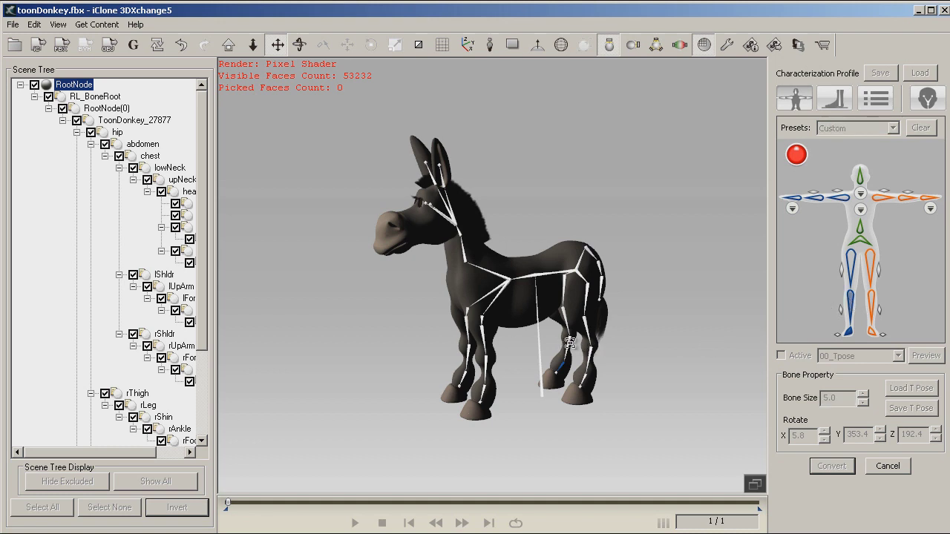
left_click(568, 347)
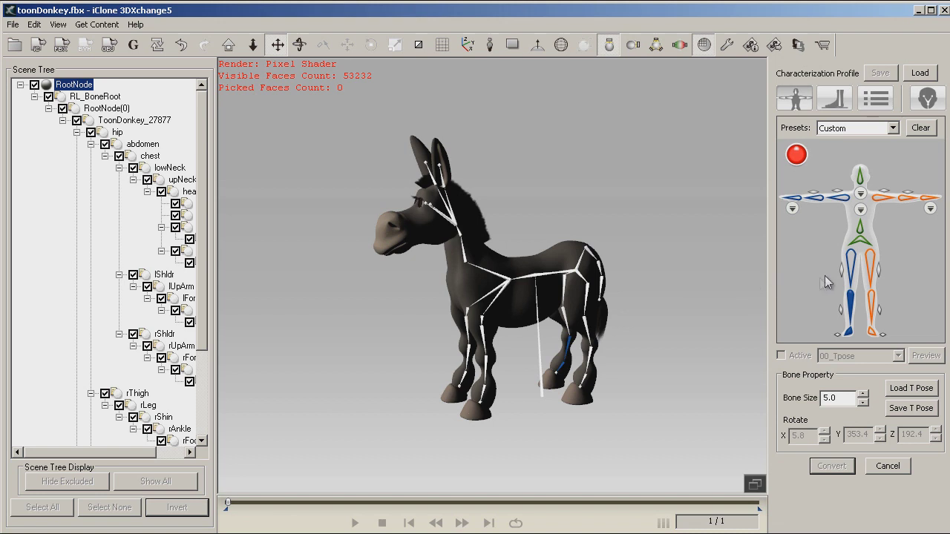
left_click(852, 263)
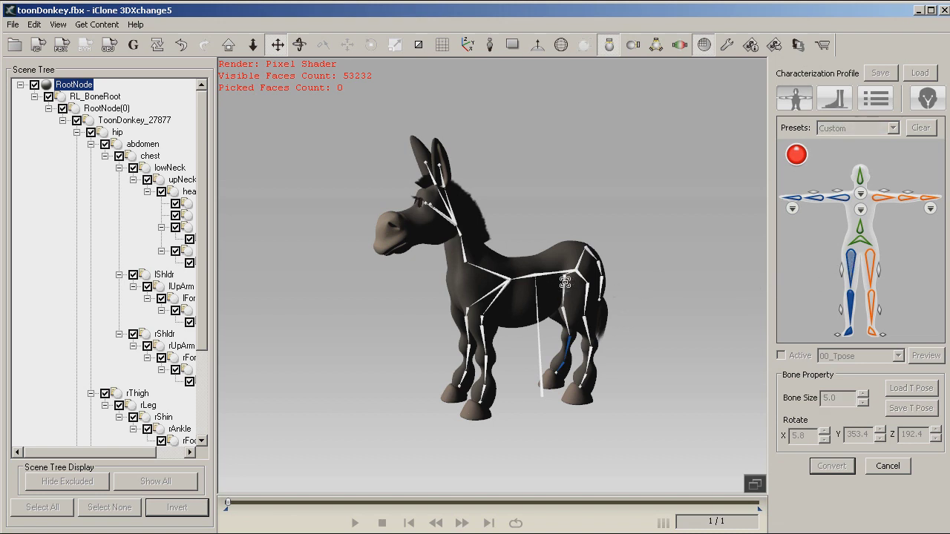
left_click(564, 283)
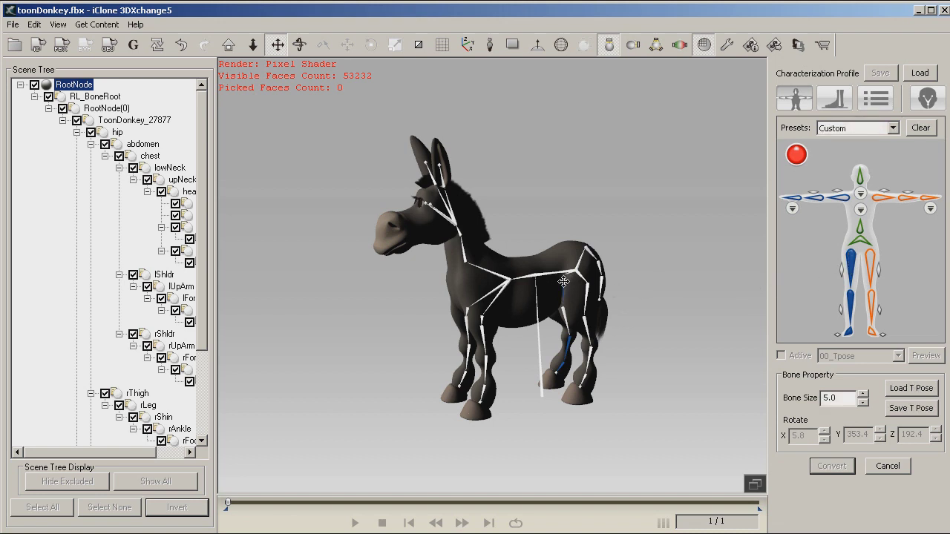
Map the other hind thigh, shin and foot bones to the right leg slots
left_click(870, 260)
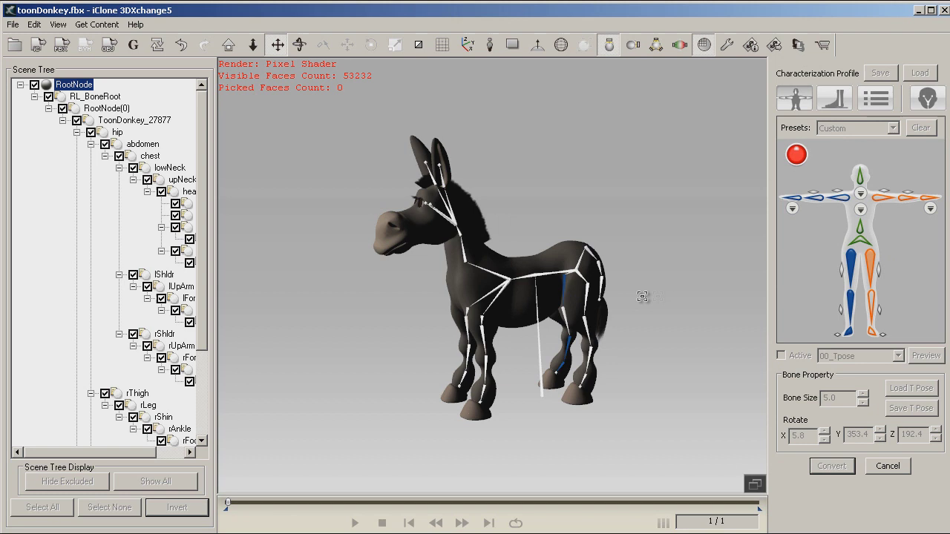
left_click(587, 294)
left_click(871, 297)
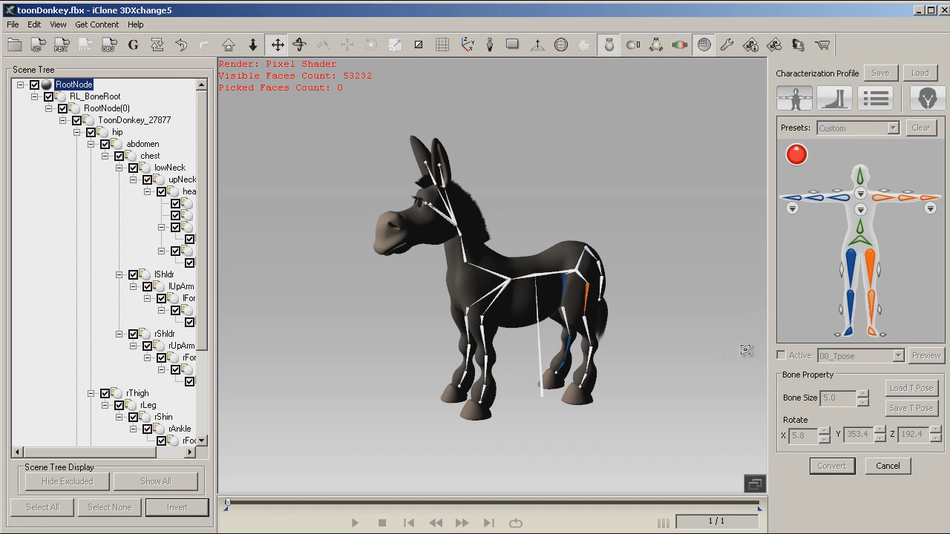
left_click(589, 355)
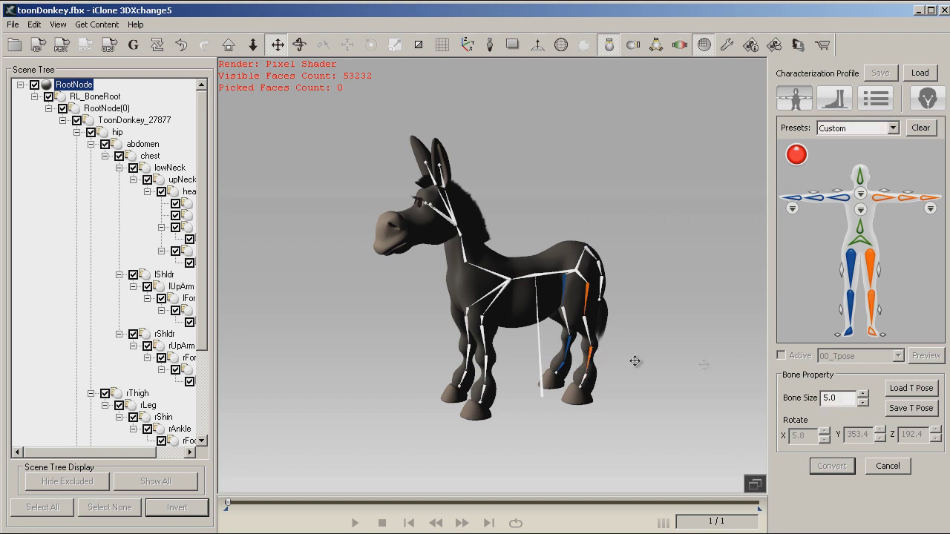
left_click(874, 332)
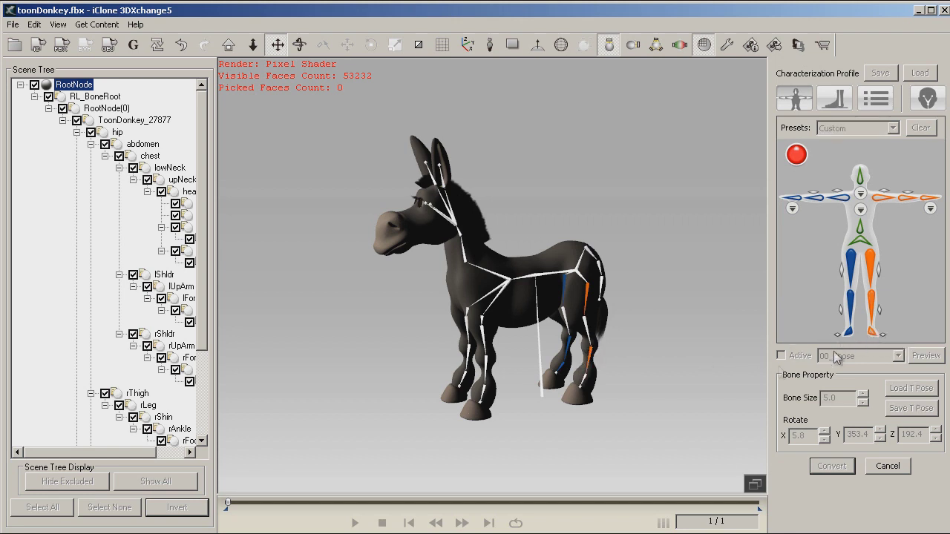
left_click(585, 379)
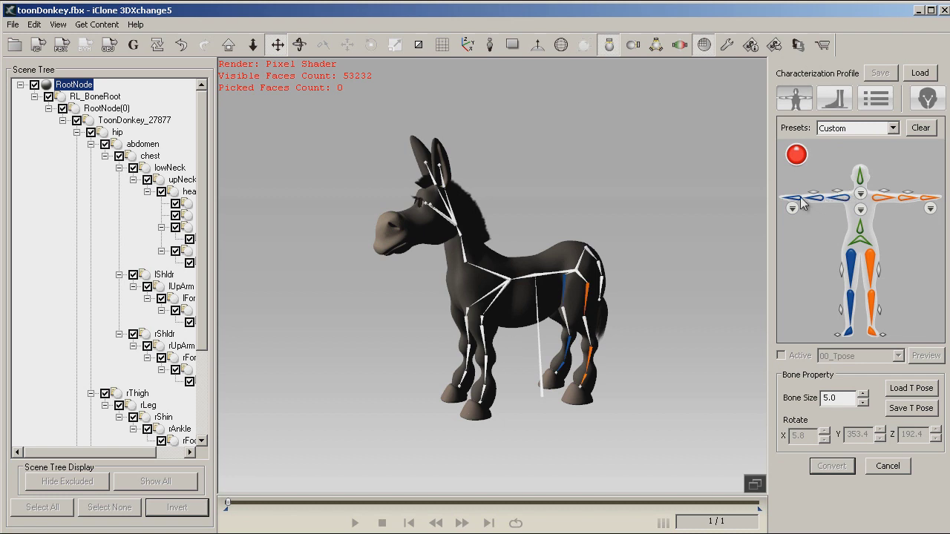
left_click(800, 199)
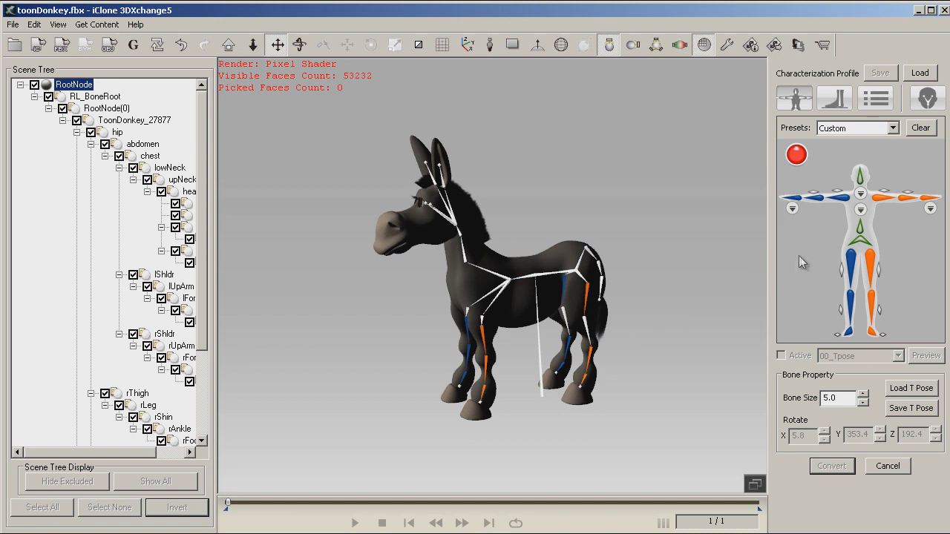
Assign the donkey's hip, spine and neck bones to their characterization slots
left_click(574, 270)
left_click(861, 233)
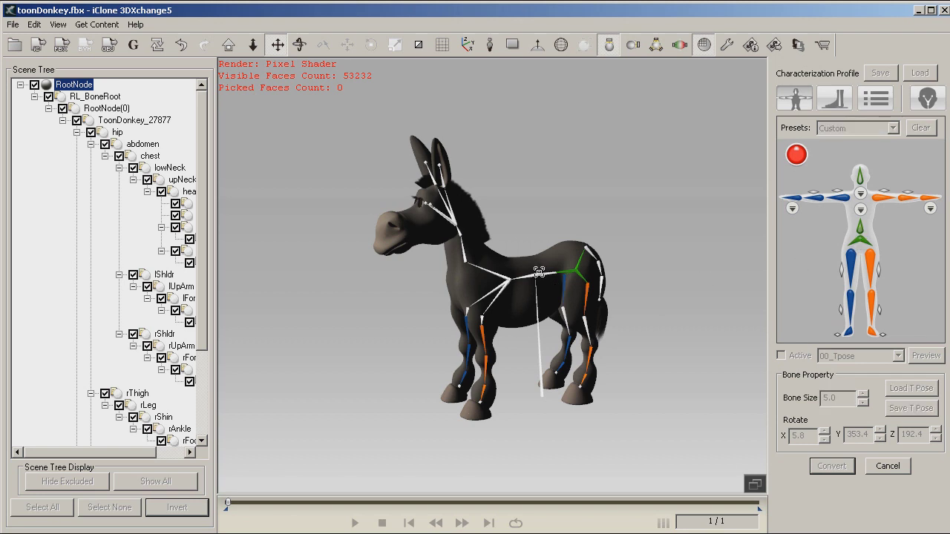
left_click(521, 277)
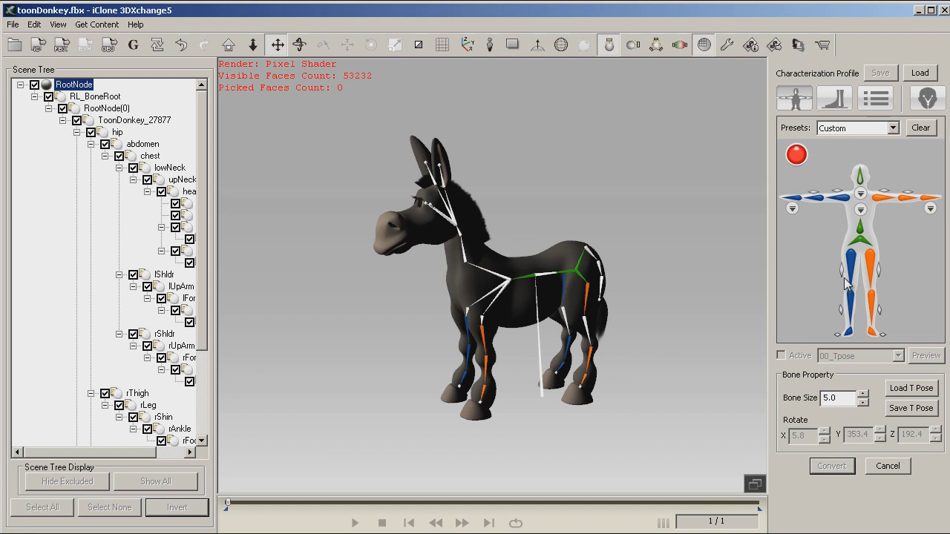
left_click(861, 184)
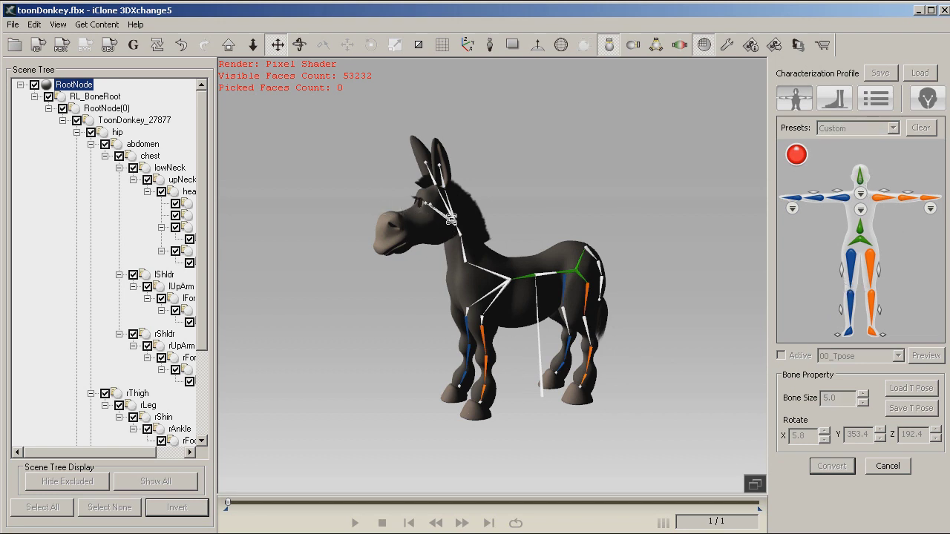
left_click(451, 221)
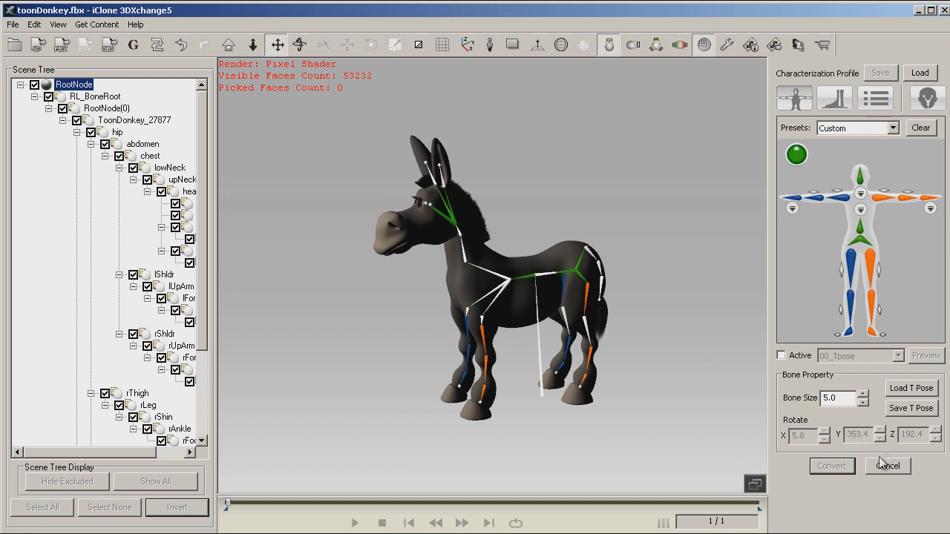
Turn on the T-pose preview and tag rEye and lEye as the right and left eyes
left_click(782, 355)
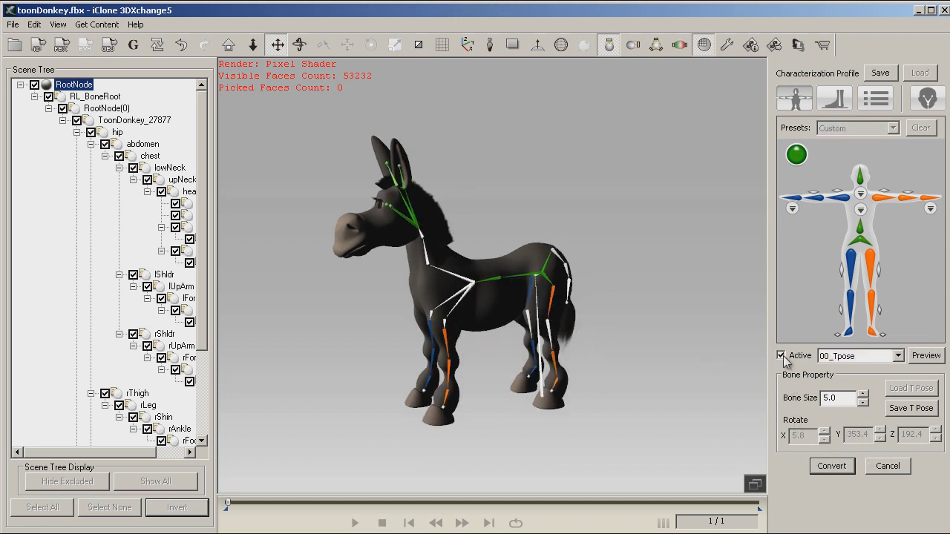
left_click(781, 356)
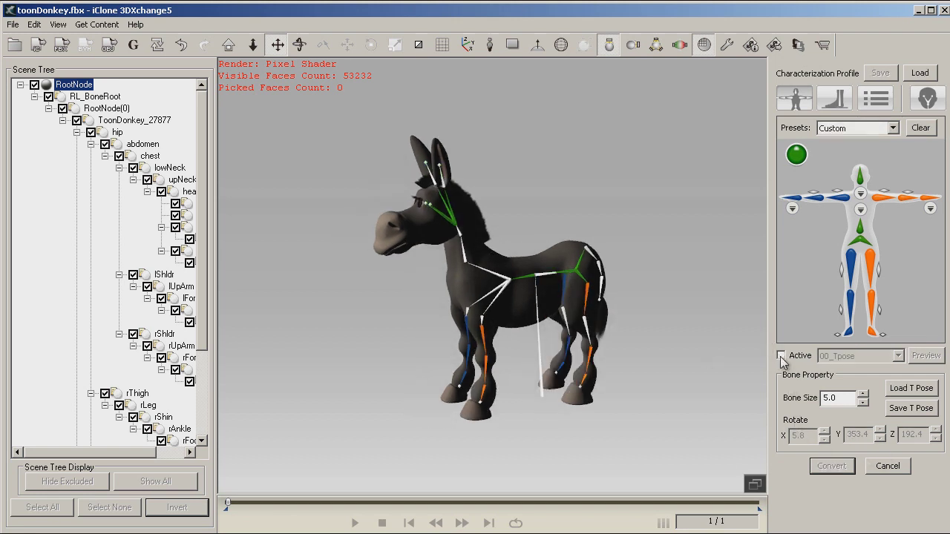
left_click(781, 355)
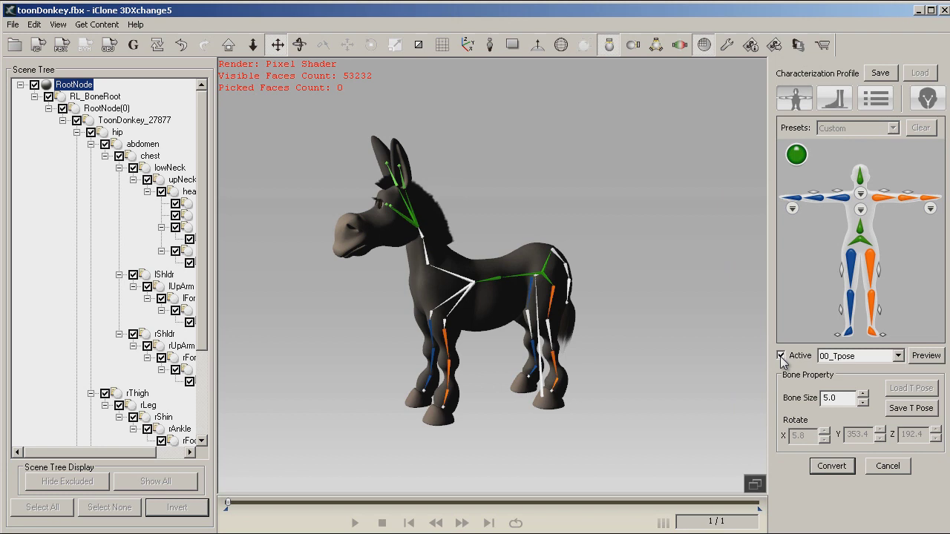
left_click(927, 98)
left_click(834, 174)
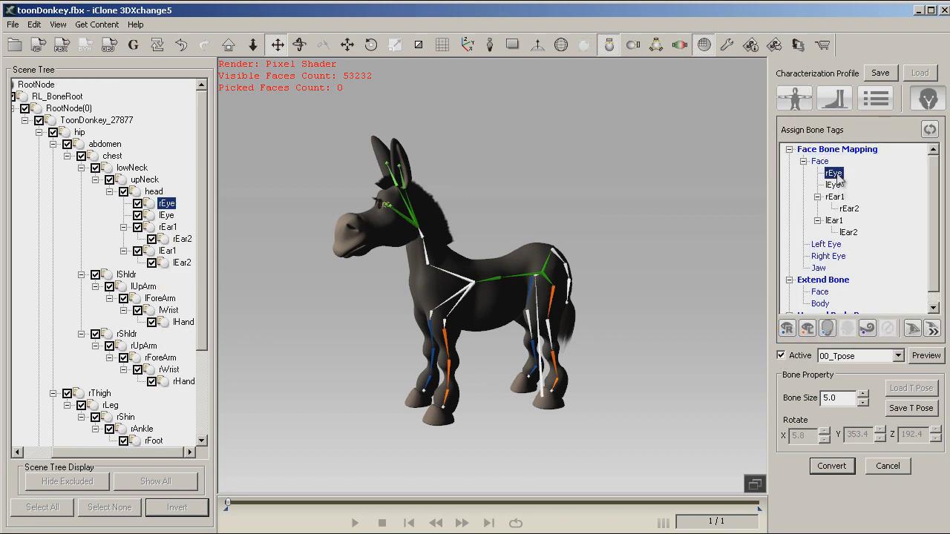
left_click(789, 330)
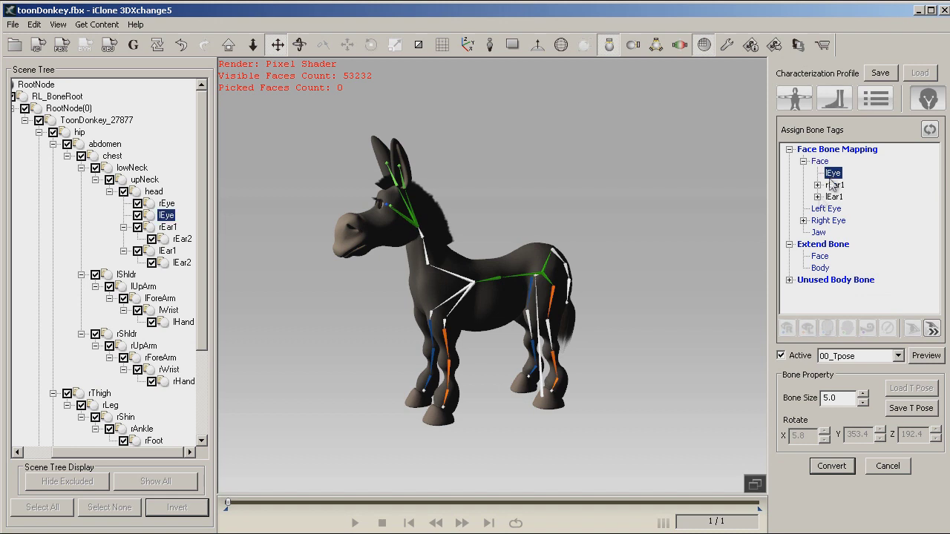
left_click(806, 329)
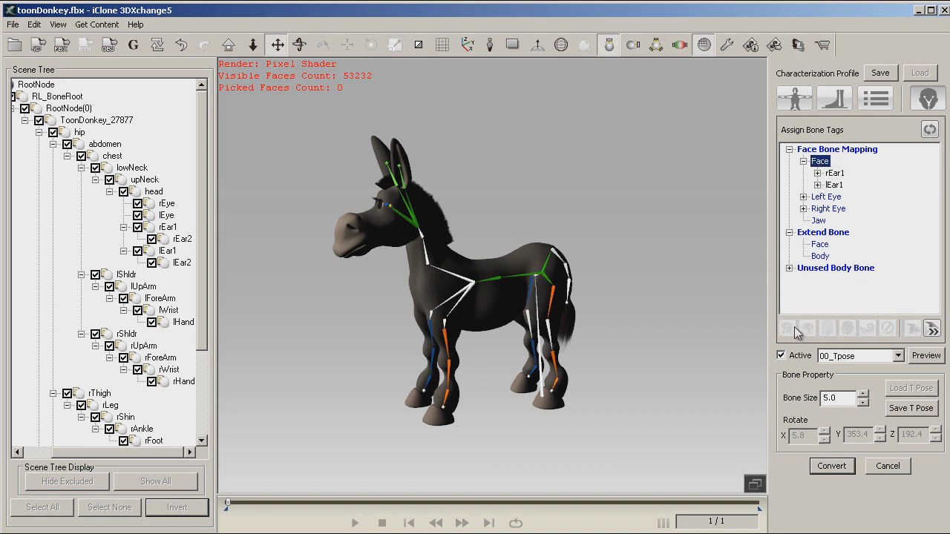
Tag rEar1 and lEar1 as extended face bones and check the eye and ear tags
left_click(835, 173)
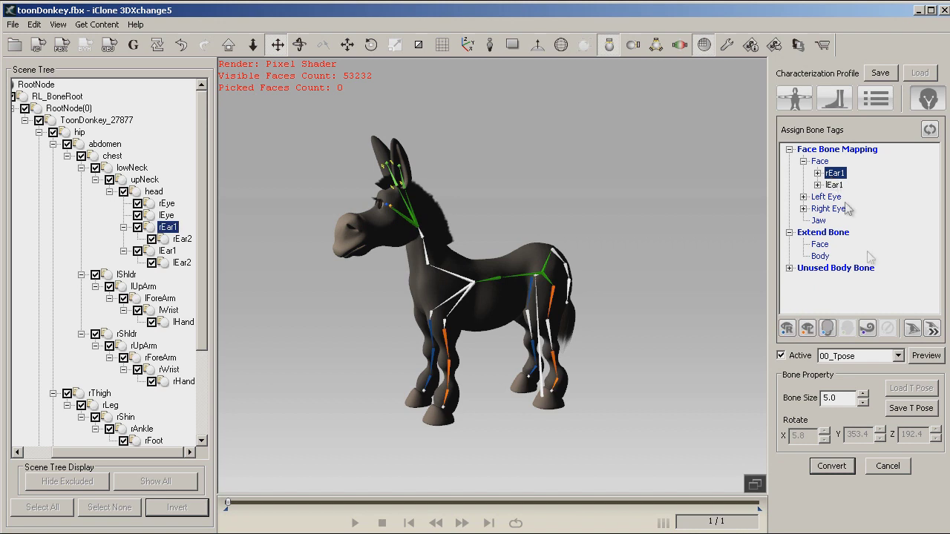
left_click(868, 329)
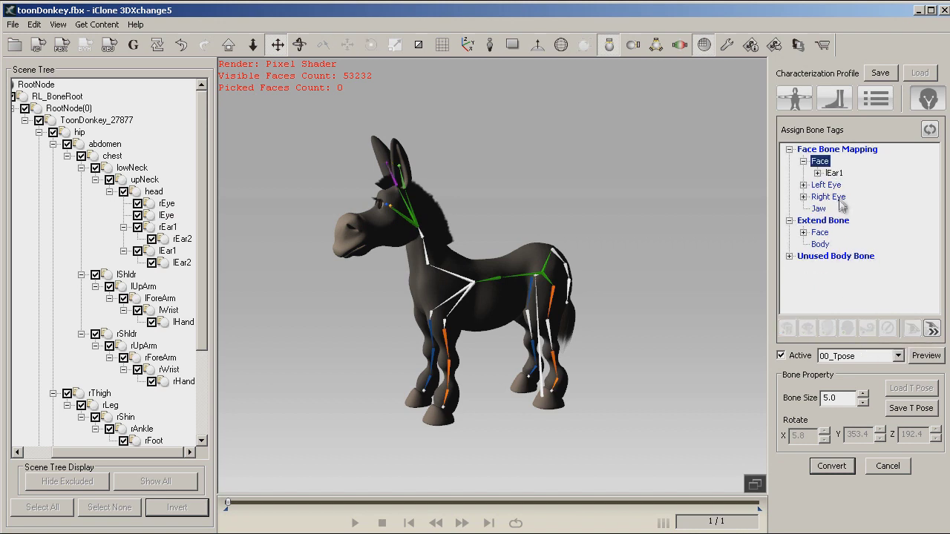
left_click(834, 173)
left_click(868, 329)
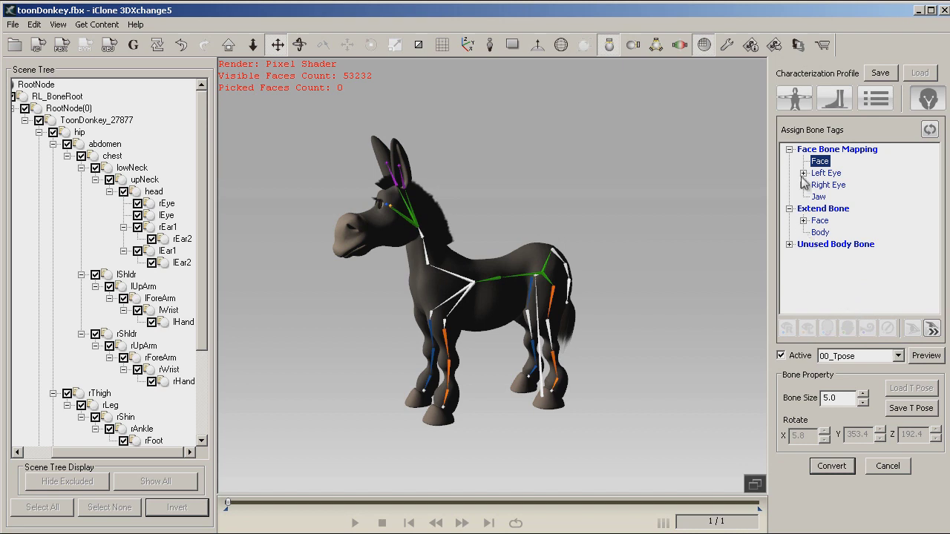
left_click(803, 173)
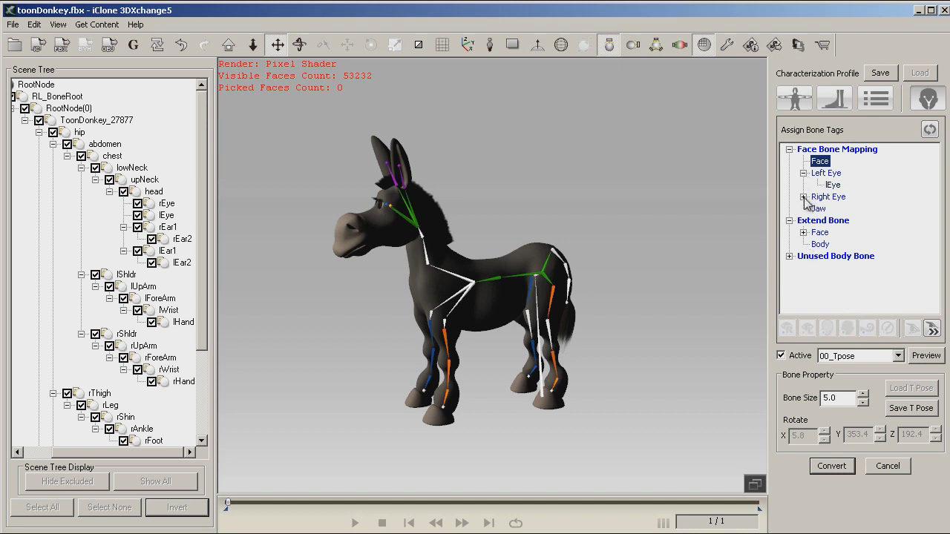
left_click(804, 197)
left_click(803, 244)
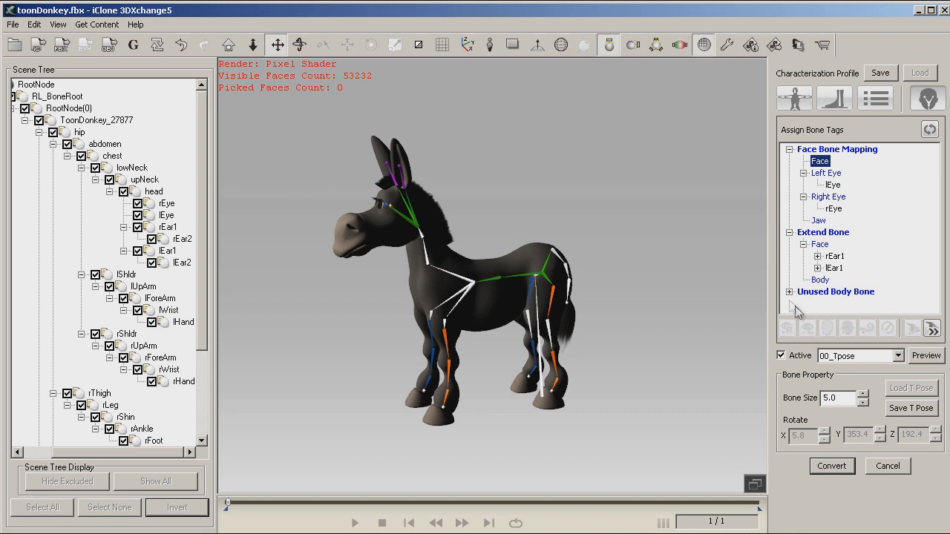
Map tail1 and lFoot as extended body bones and remove lHand and rHand from Unused Body Bone
double_click(845, 293)
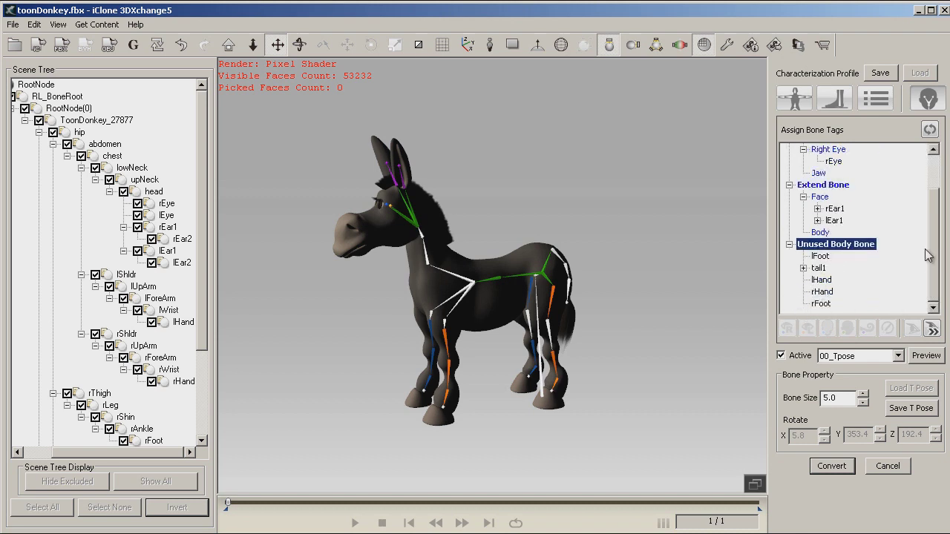
double_click(817, 268)
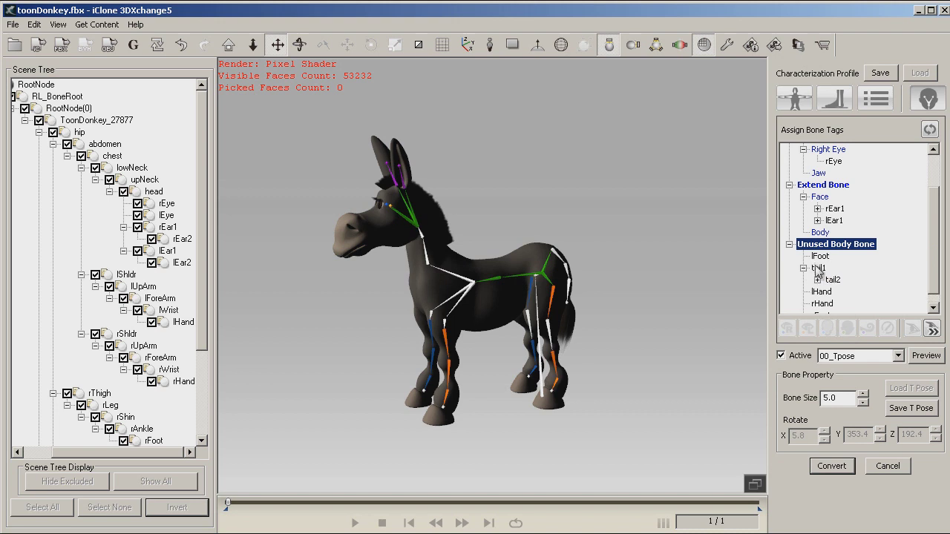
left_click(887, 332)
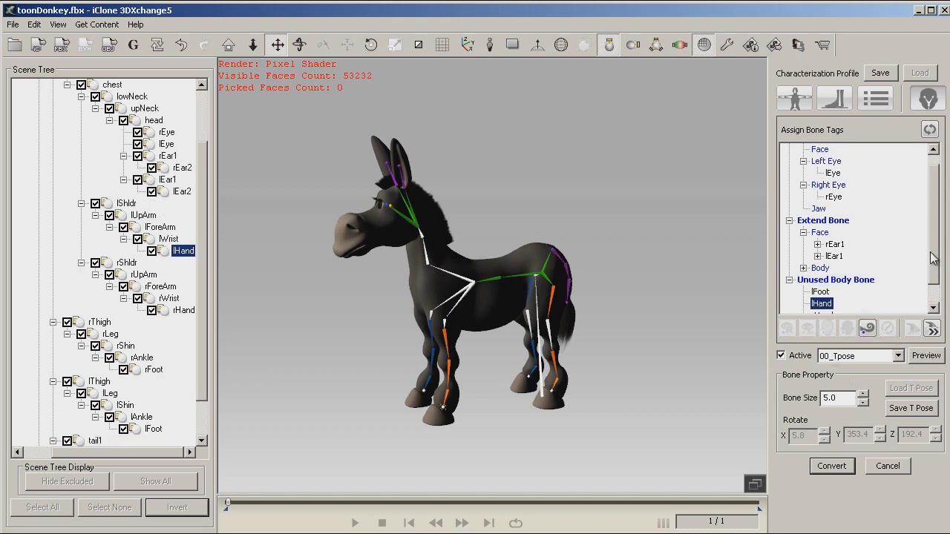
scroll(935, 275, "down", 1)
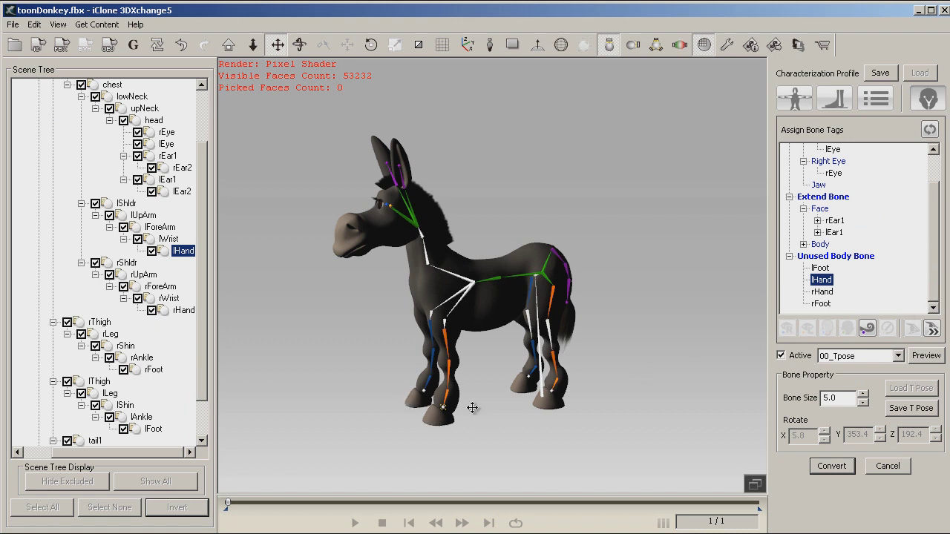
left_click(820, 268)
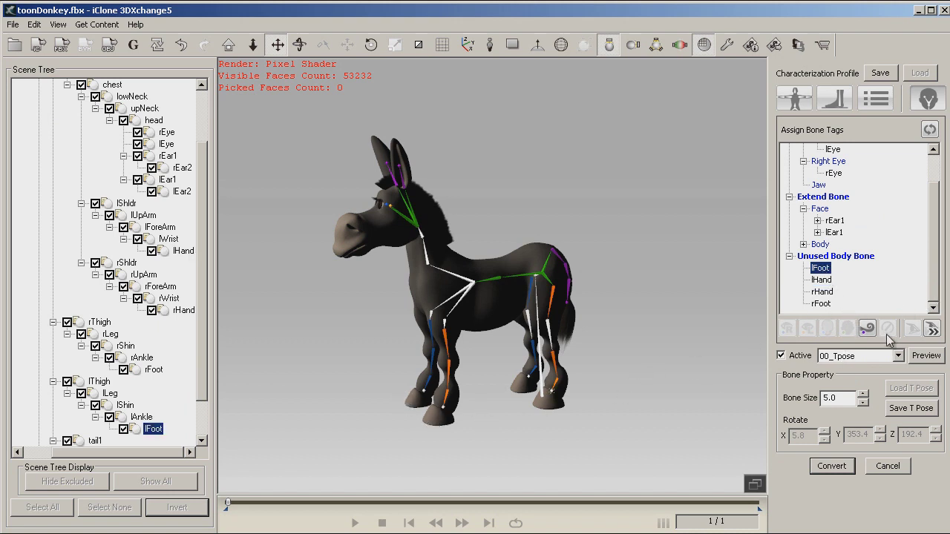
left_click(873, 332)
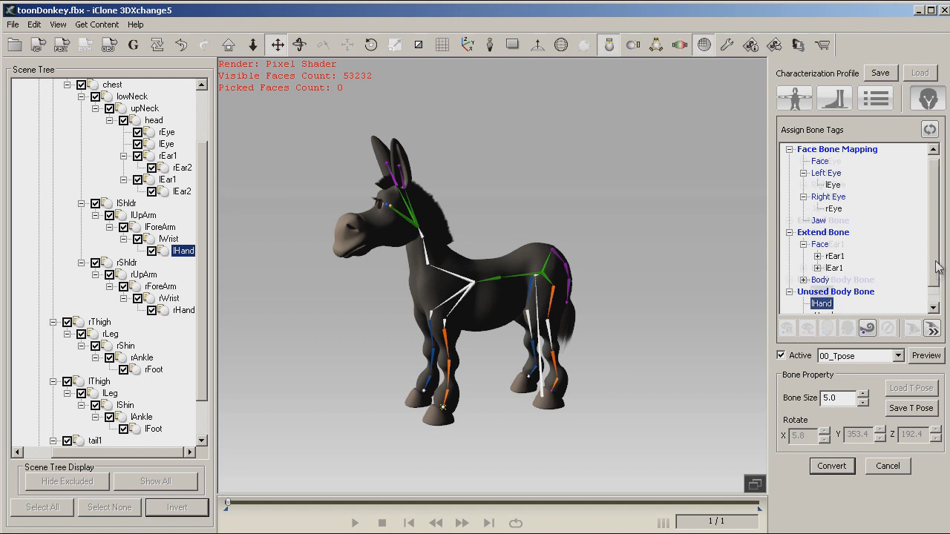
scroll(936, 297, "down", 1)
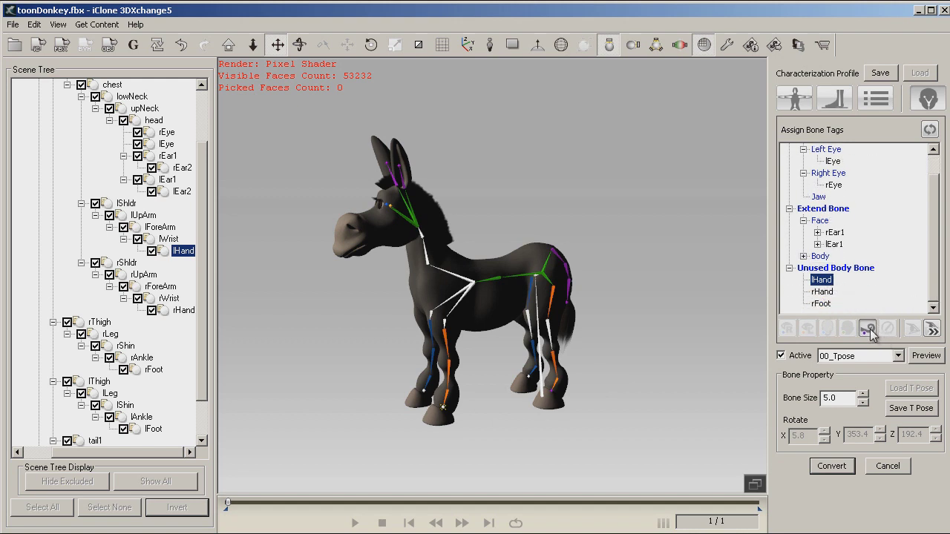
left_click(868, 331)
left_click(876, 329)
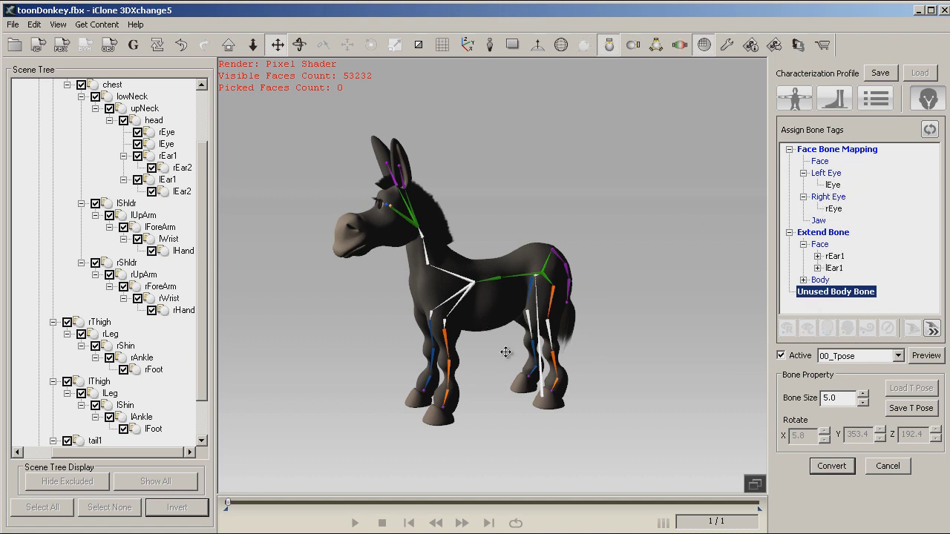
Back in Bone Mapping, uncheck Active for 00_Tpose so the donkey shows its original pose
left_click(795, 99)
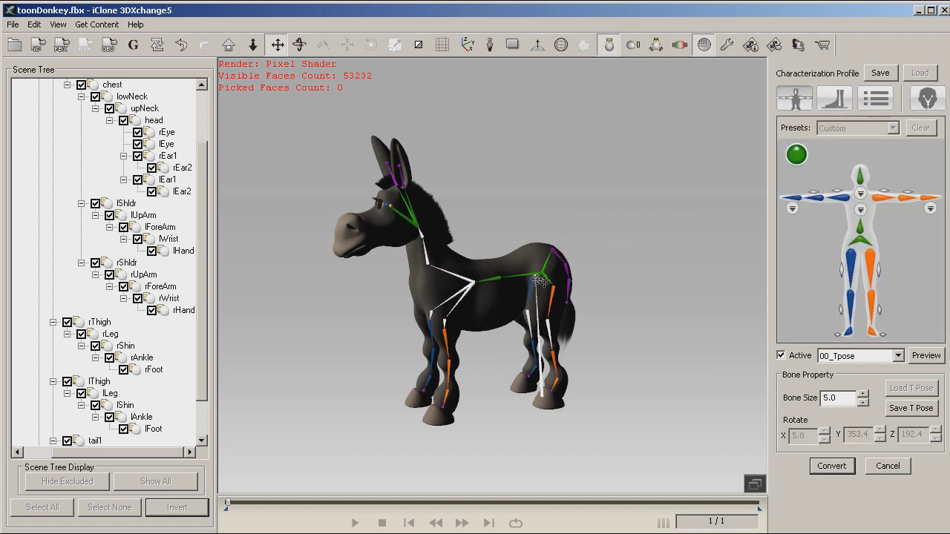
right_click_drag(513, 225, 570, 225)
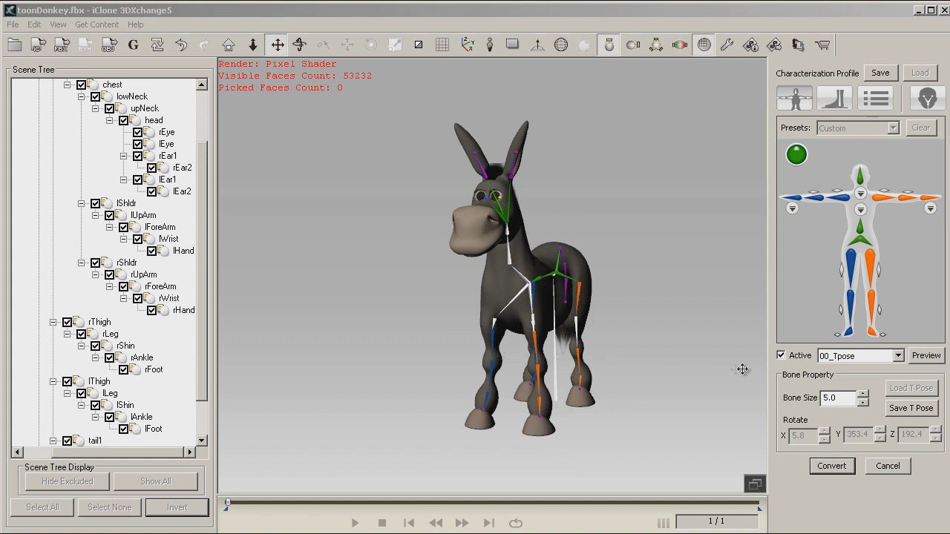
left_click(782, 357)
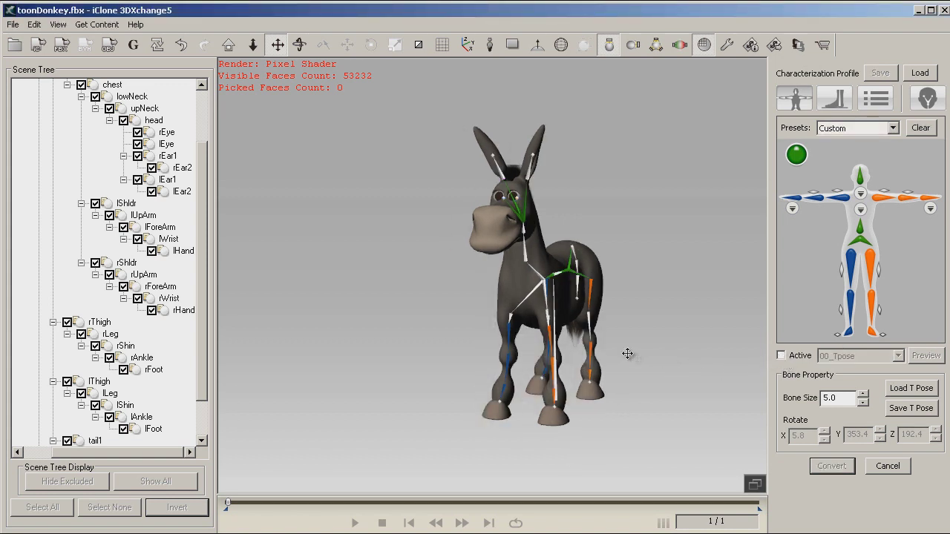
Rotate the lUpArm and rUpArm bones out horizontally and reactivate the 00_Tpose
left_click(553, 342)
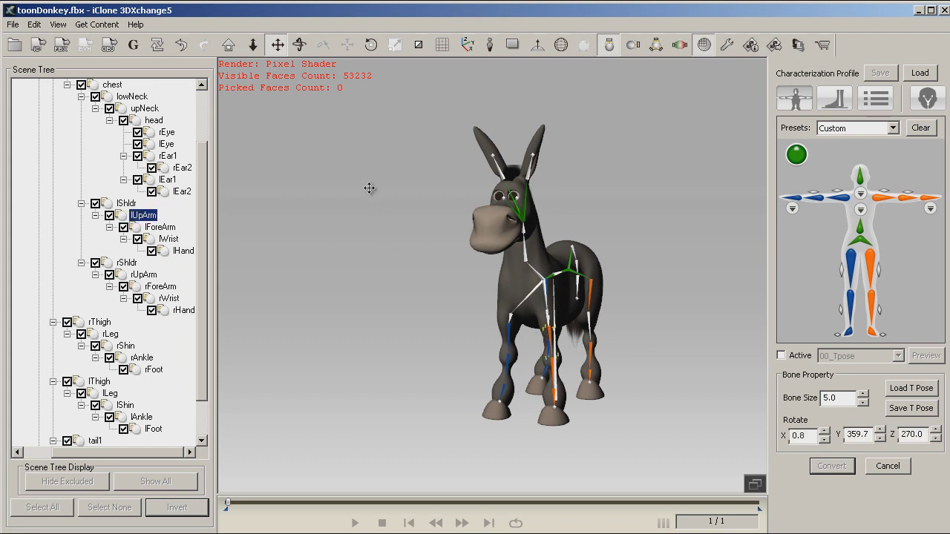
left_click(371, 45)
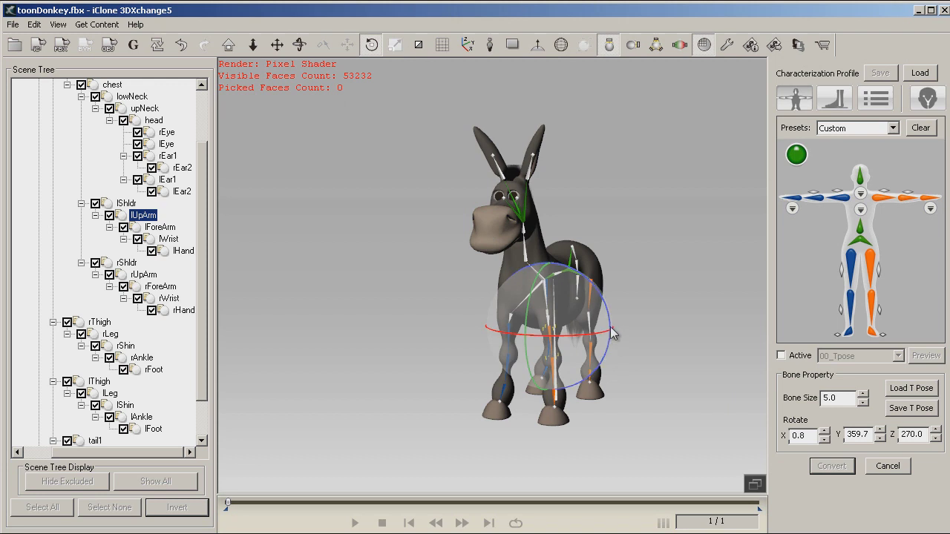
left_click_drag(612, 324, 610, 262)
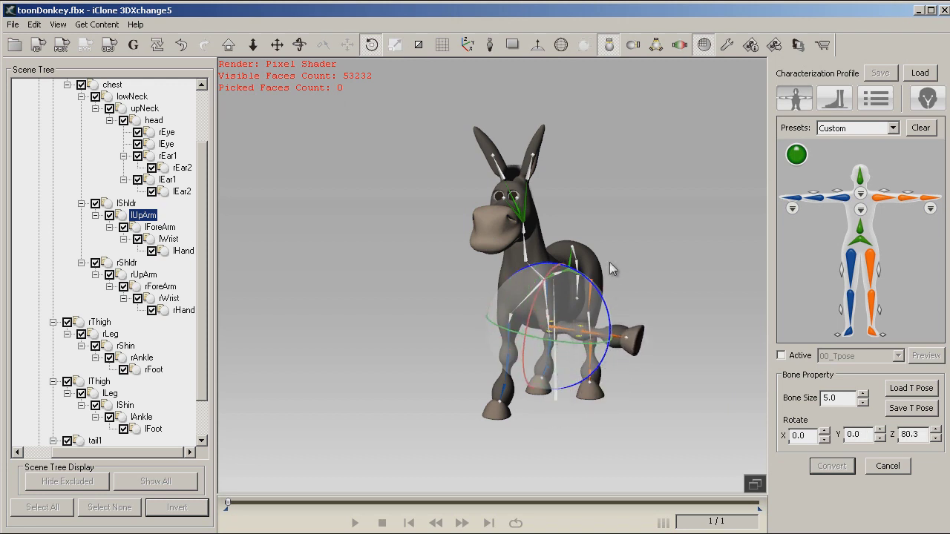
left_click(510, 340)
left_click_drag(547, 299, 569, 355)
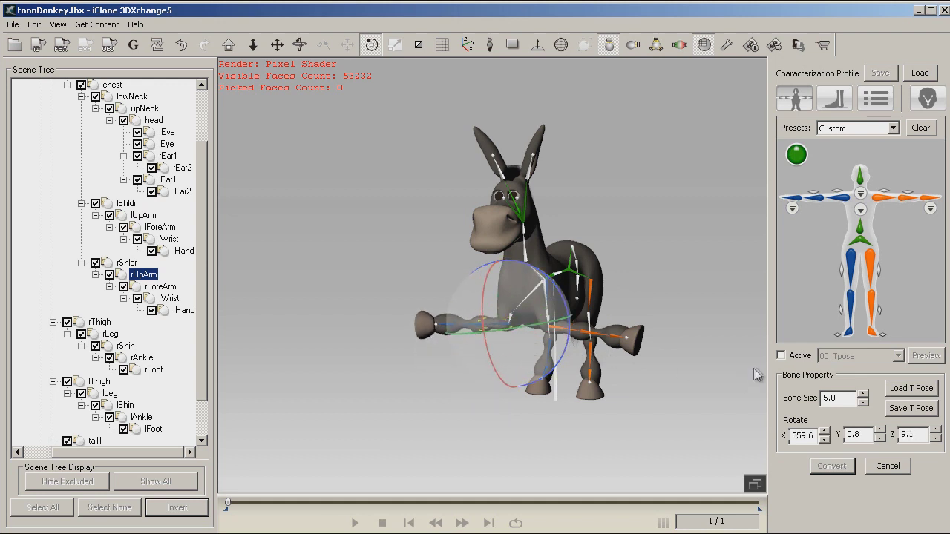
left_click(782, 356)
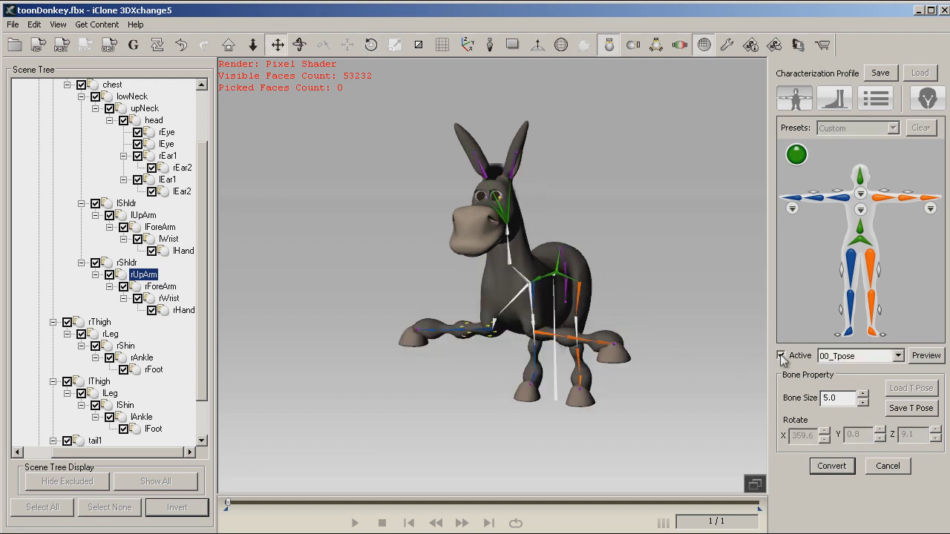
Convert the donkey to a non-standard character and place the Expression Editor beside its head
left_click(833, 468)
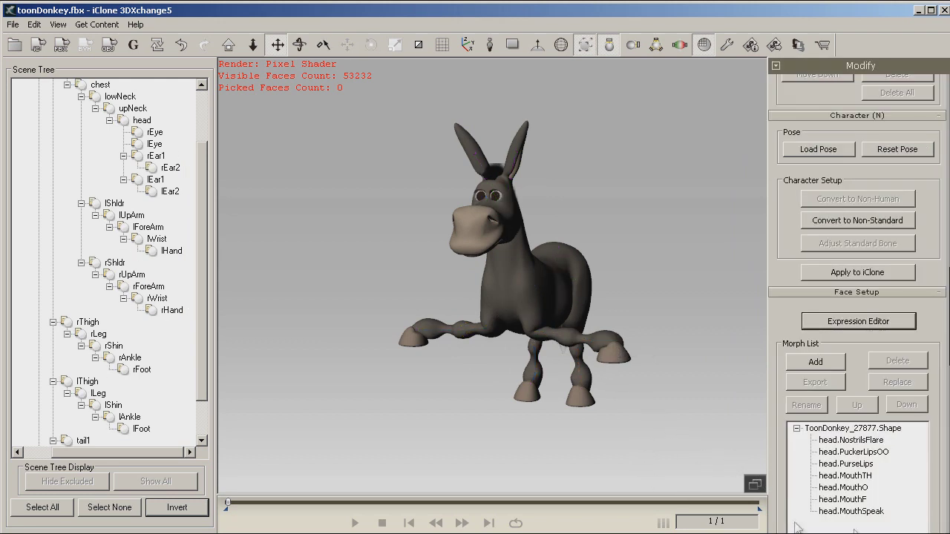
left_click(851, 323)
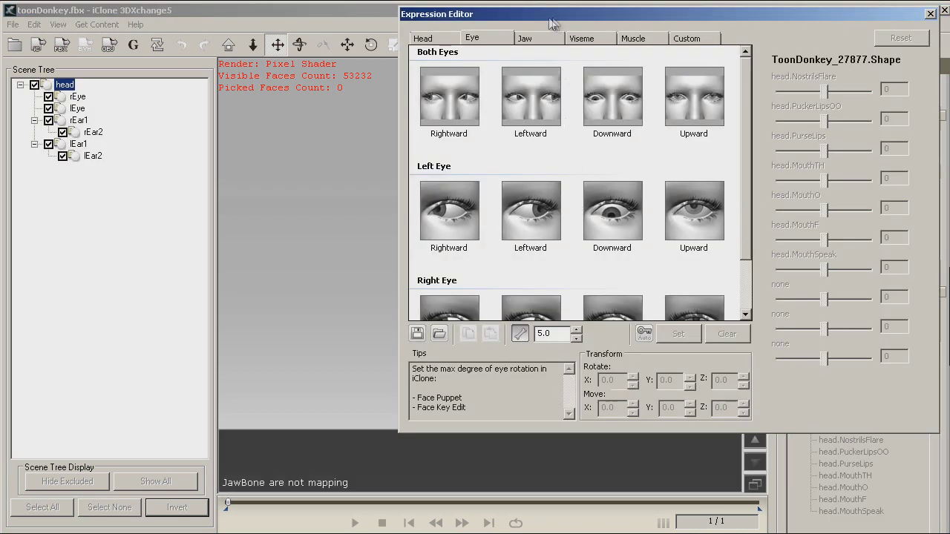
left_click_drag(475, 26, 722, 67)
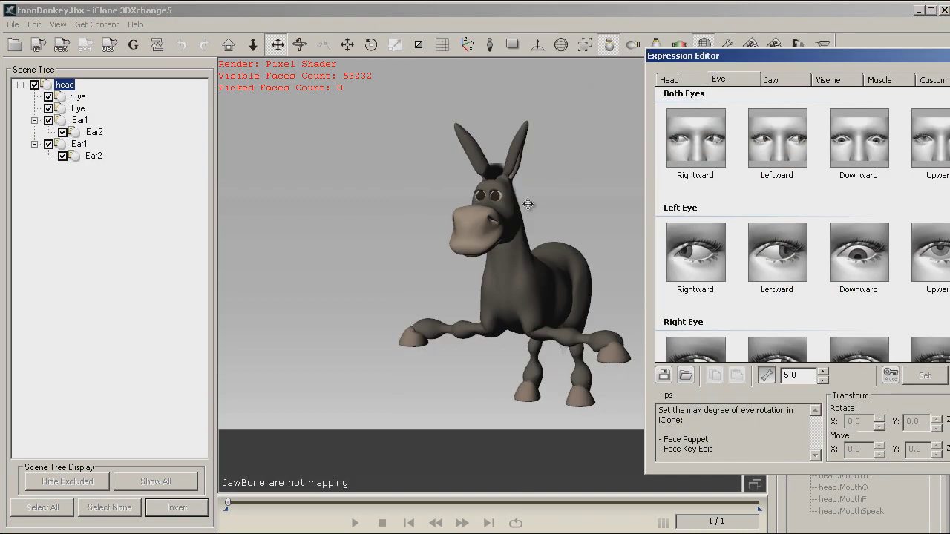
left_click_drag(556, 204, 399, 186)
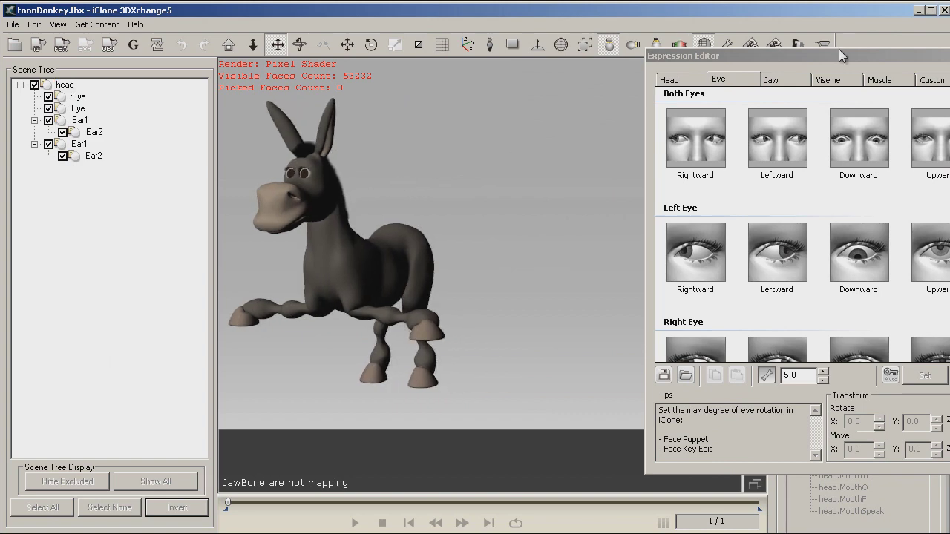
left_click_drag(837, 57, 594, 43)
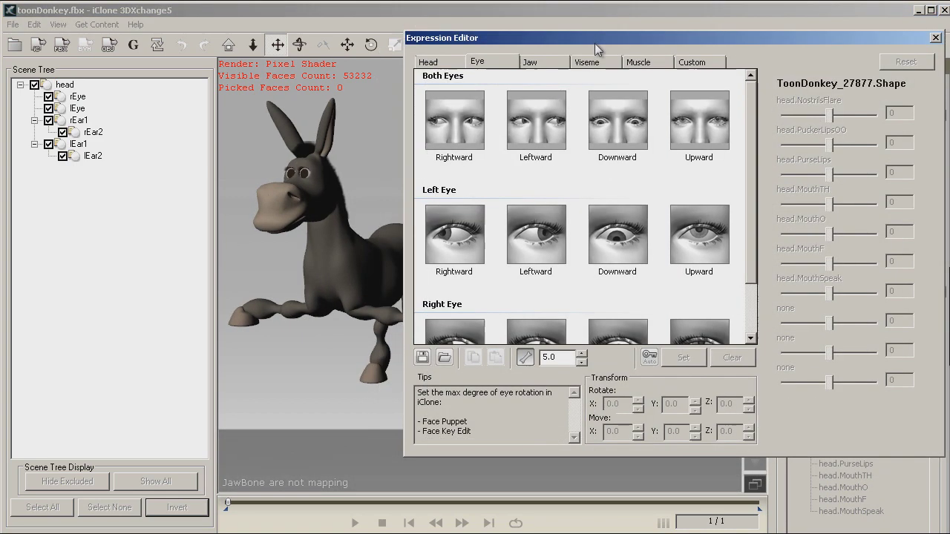
Rotate the donkey's head to store the Upward and Downward head poses
left_click(461, 60)
left_click(462, 138)
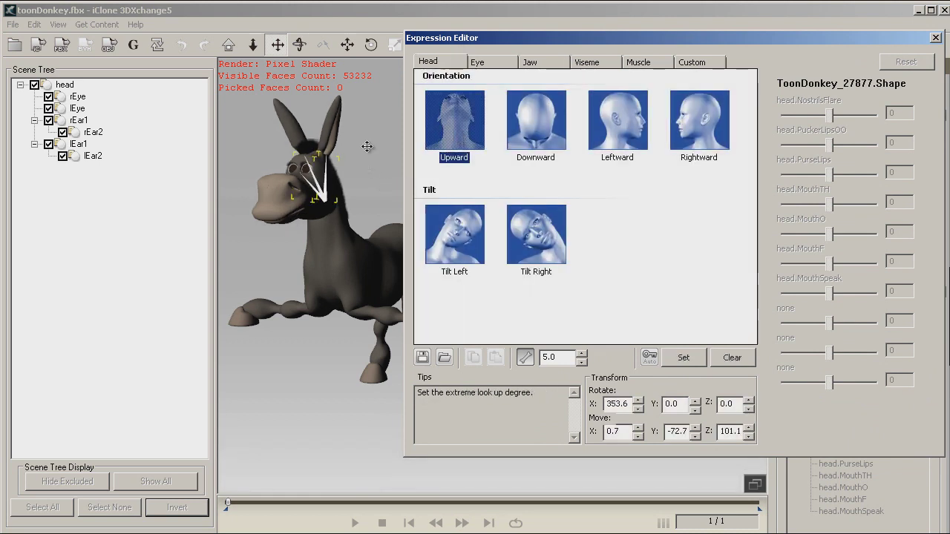
left_click(372, 44)
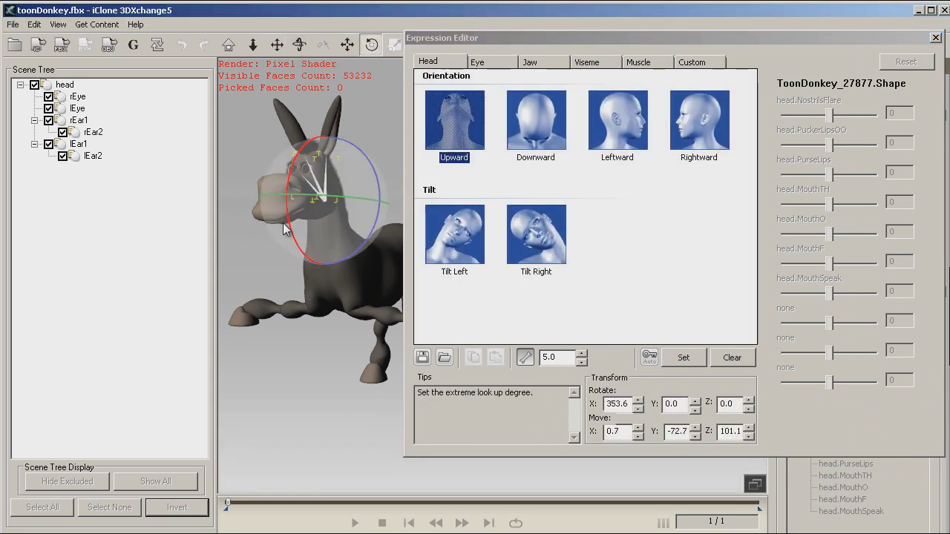
left_click_drag(290, 232, 289, 210)
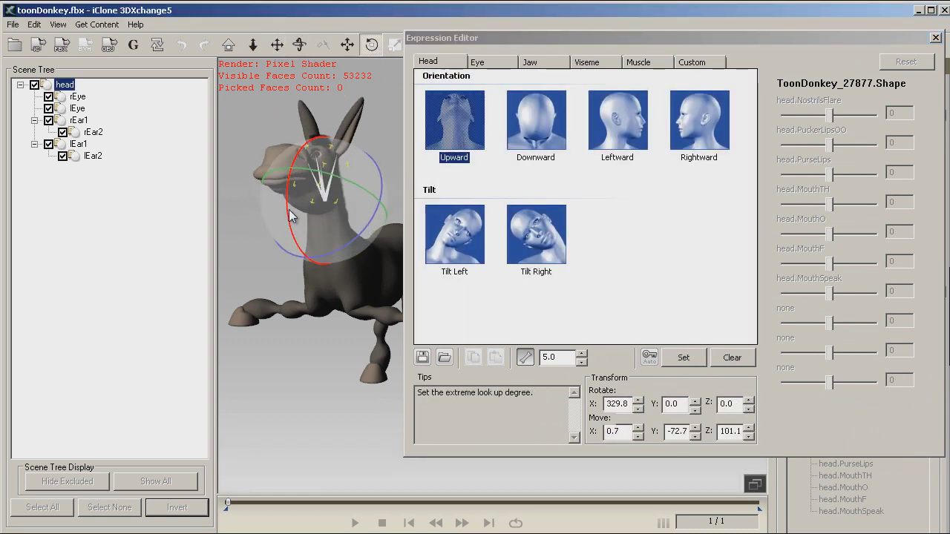
left_click(685, 359)
left_click(536, 121)
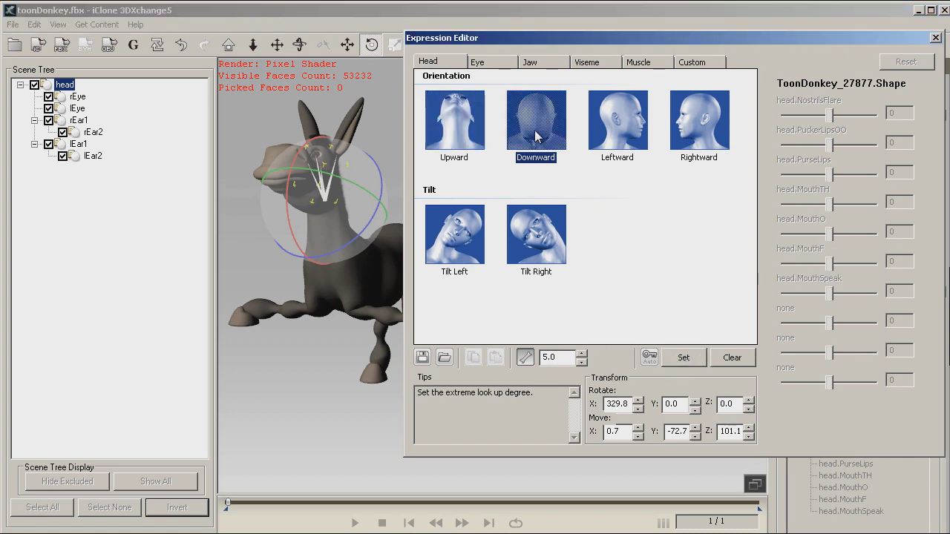
left_click_drag(307, 254, 314, 269)
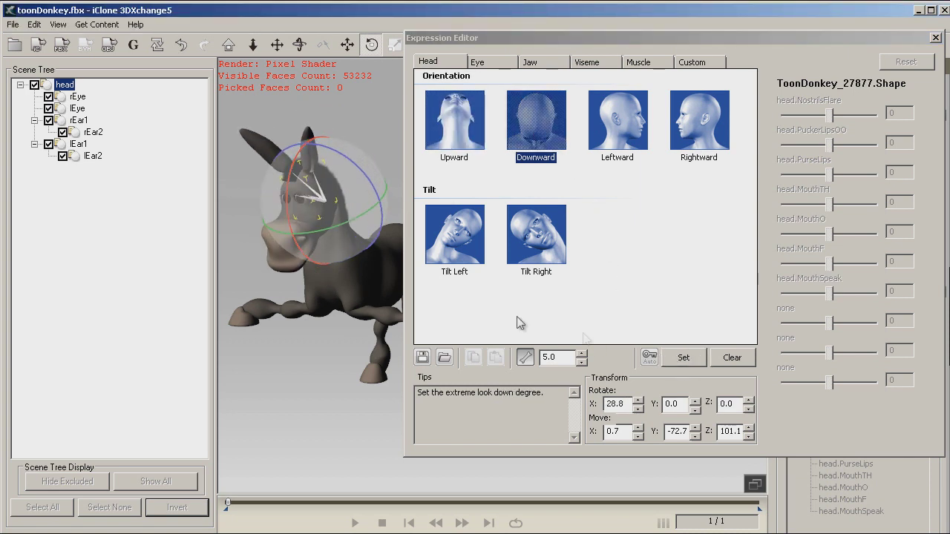
left_click(669, 359)
Turn the head to store the Leftward and Rightward head poses
left_click(618, 120)
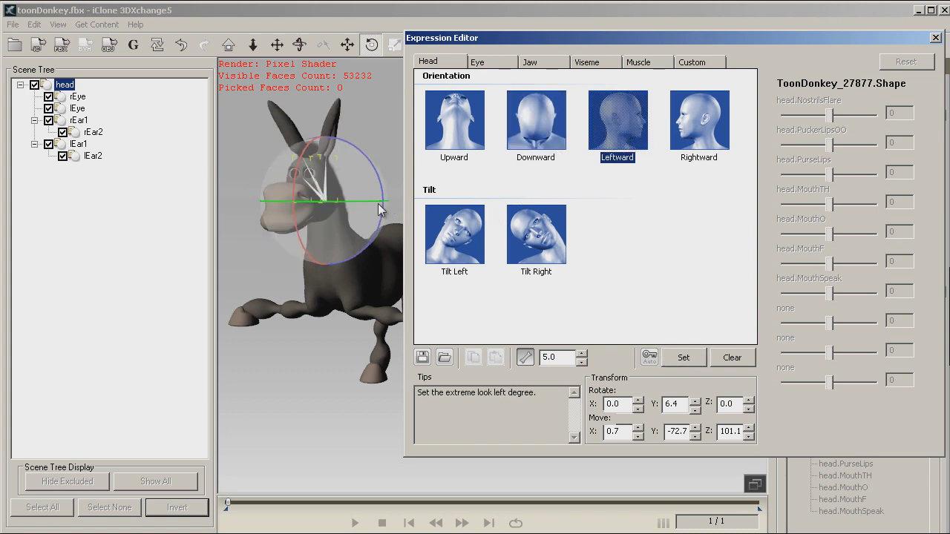
mouse_move(378, 203)
left_mouse_down()
mouse_move(350, 202)
mouse_move(373, 210)
left_mouse_up()
left_click(683, 357)
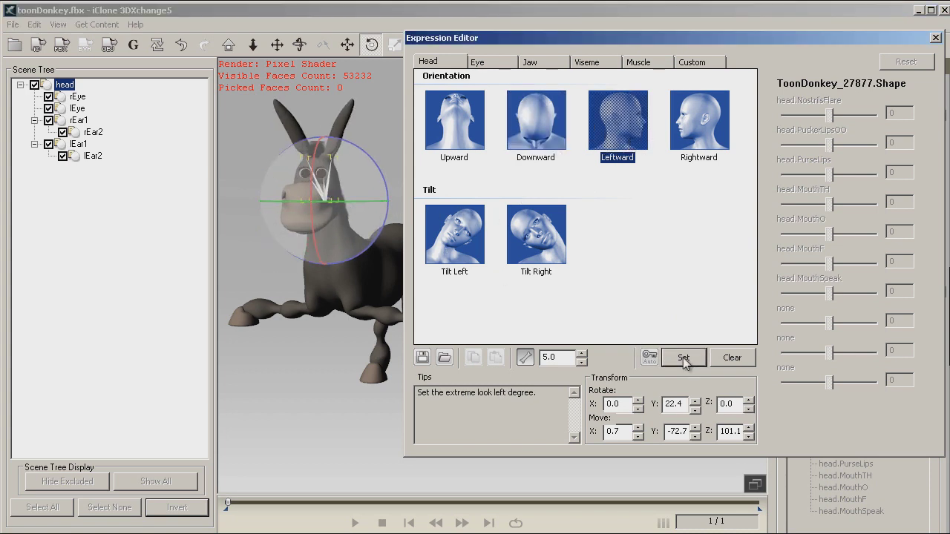
left_click(697, 141)
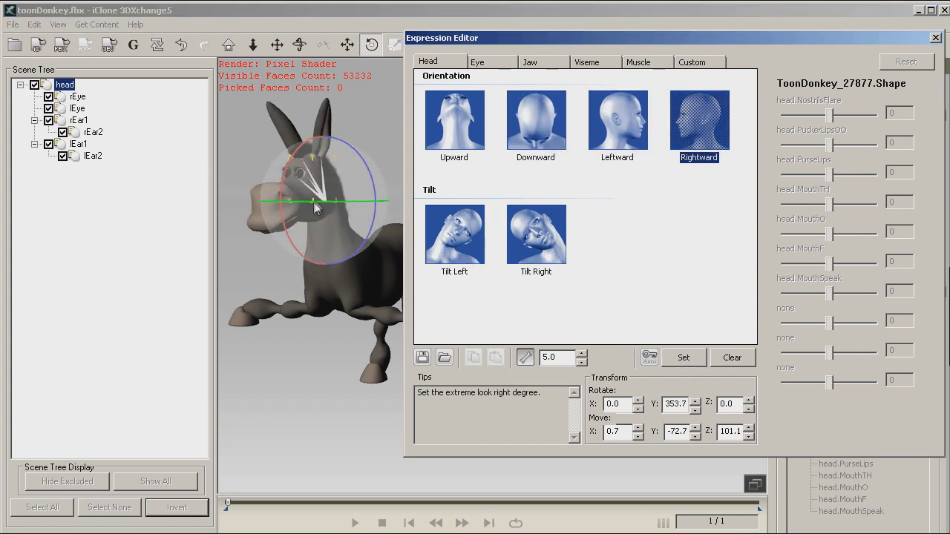
left_click_drag(313, 202, 406, 259)
left_click(685, 360)
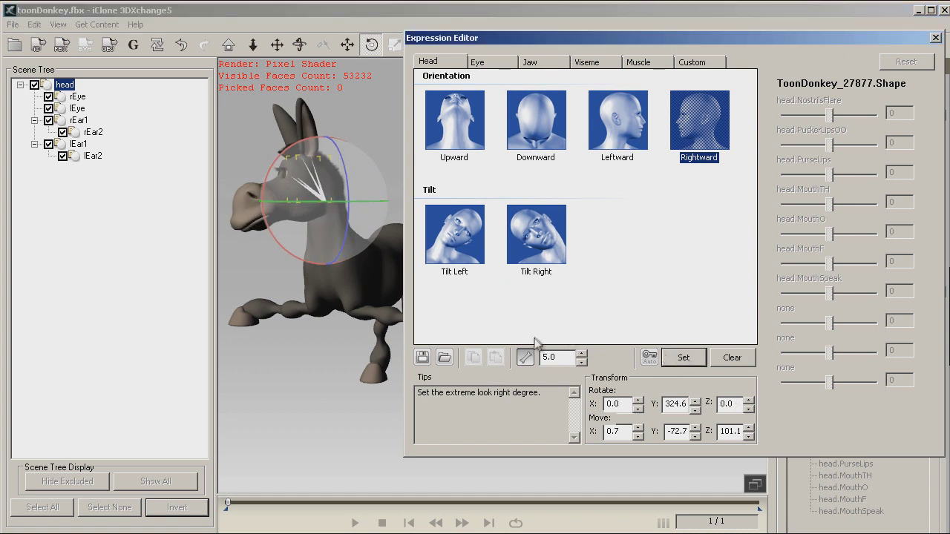
Tilt the head to store the Tilt Left and Tilt Right poses
left_click(441, 250)
left_click_drag(380, 195, 371, 237)
left_click(683, 359)
left_click(536, 235)
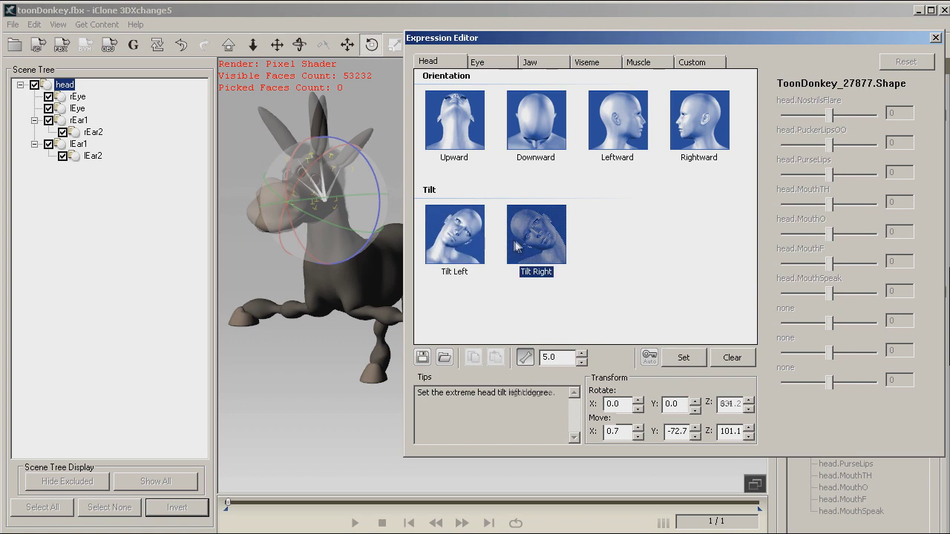
left_click_drag(377, 226, 373, 199)
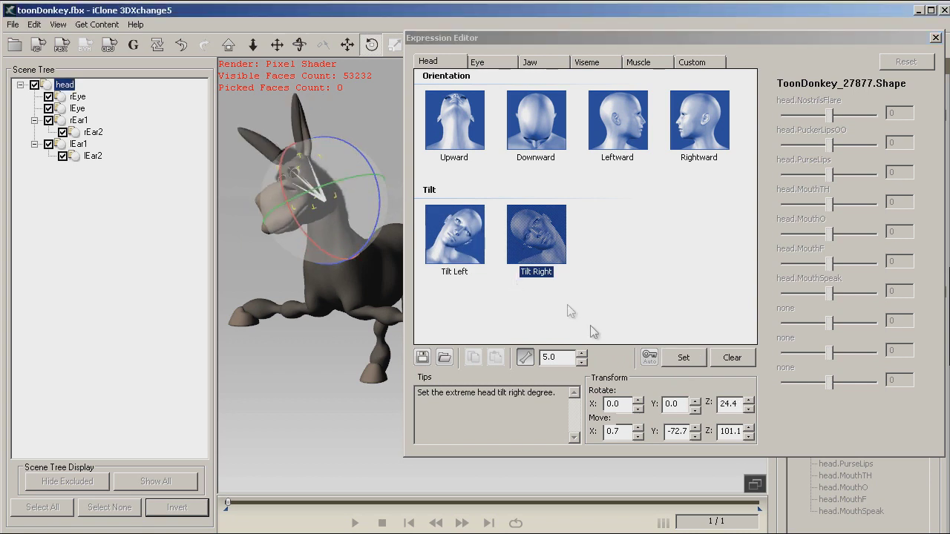
left_click(684, 359)
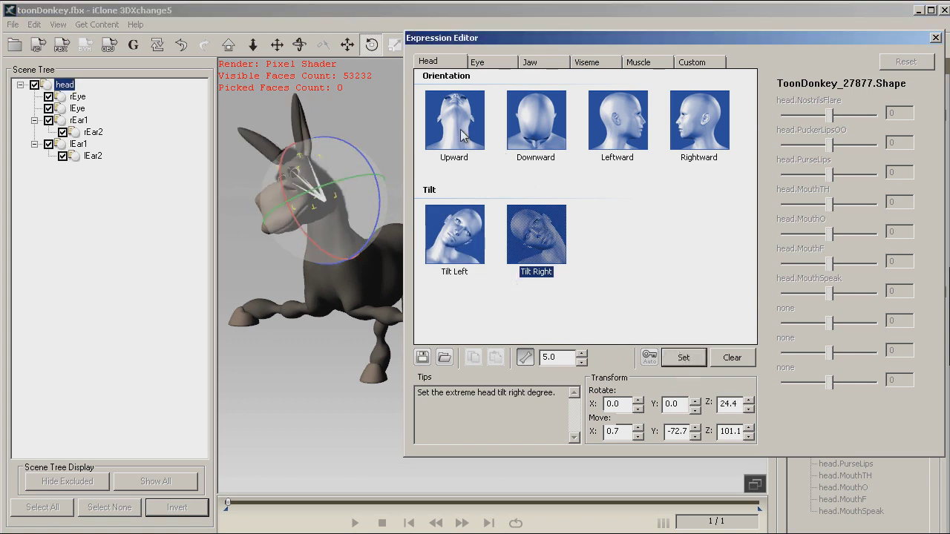
Preview each stored head pose: Upward, Downward, Leftward, Rightward and both tilts
left_click(460, 135)
left_click(516, 129)
left_click(607, 133)
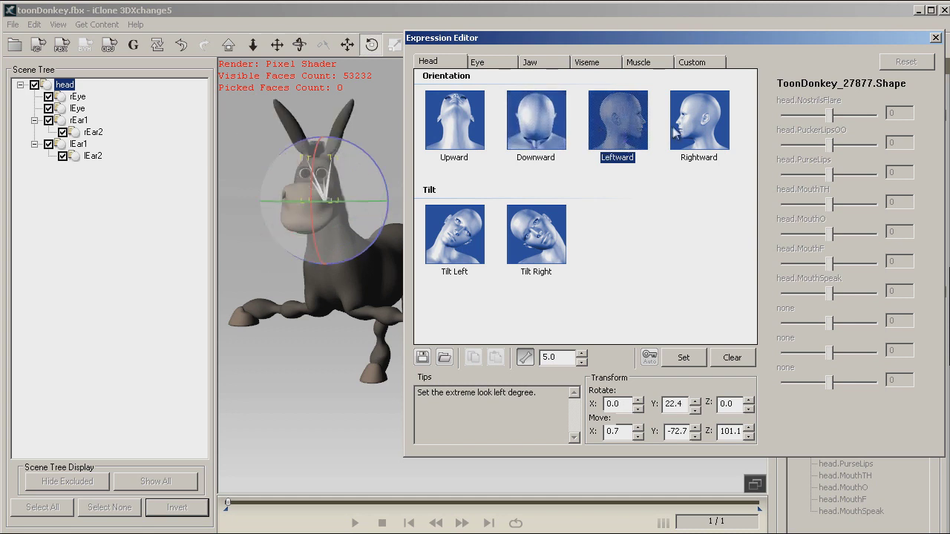
left_click(698, 135)
left_click(465, 245)
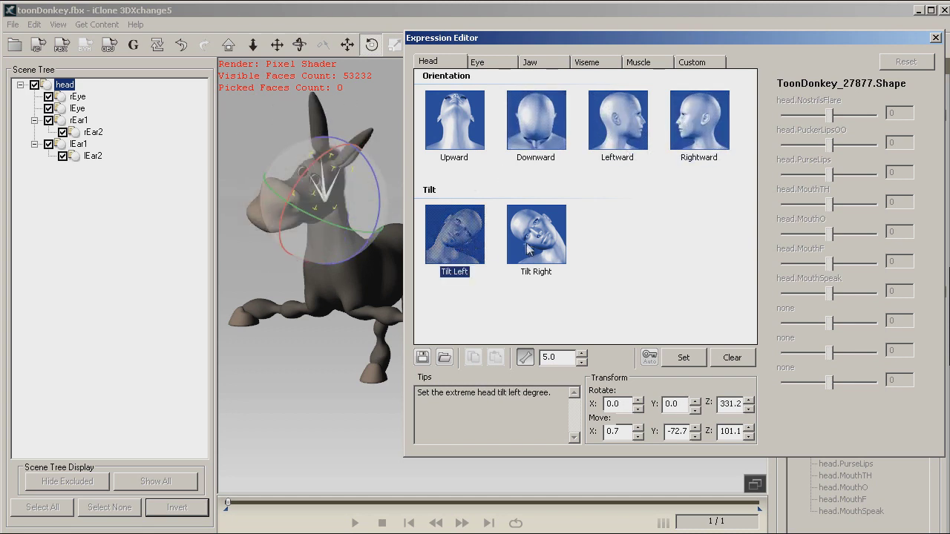
left_click(528, 250)
left_click(479, 60)
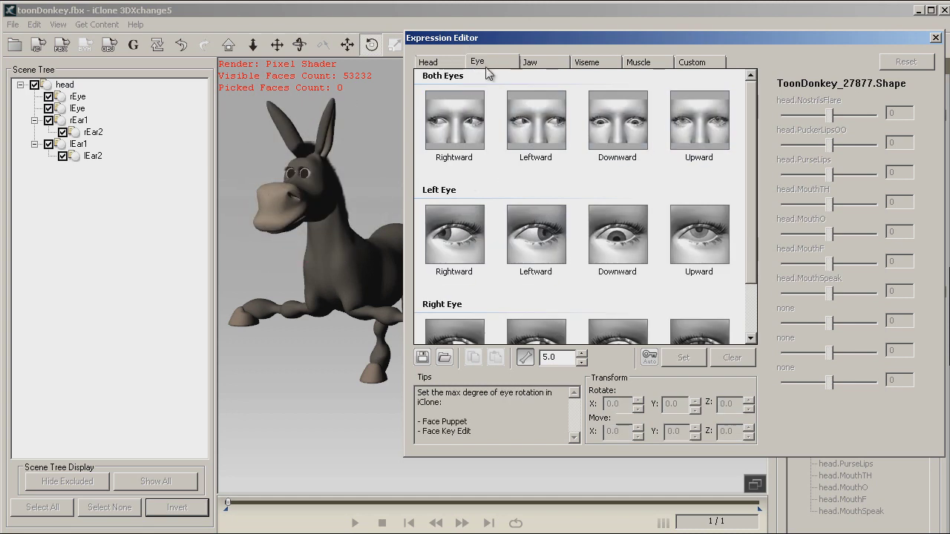
Rotate the donkey's eyes to store the look-right and look-left eye poses
left_click(463, 141)
left_click_drag(337, 190, 323, 190)
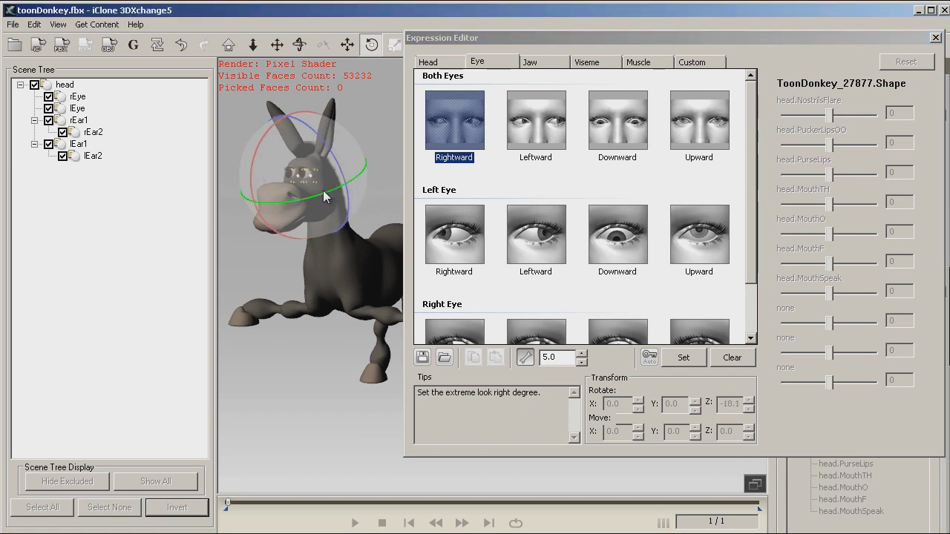
left_click(683, 358)
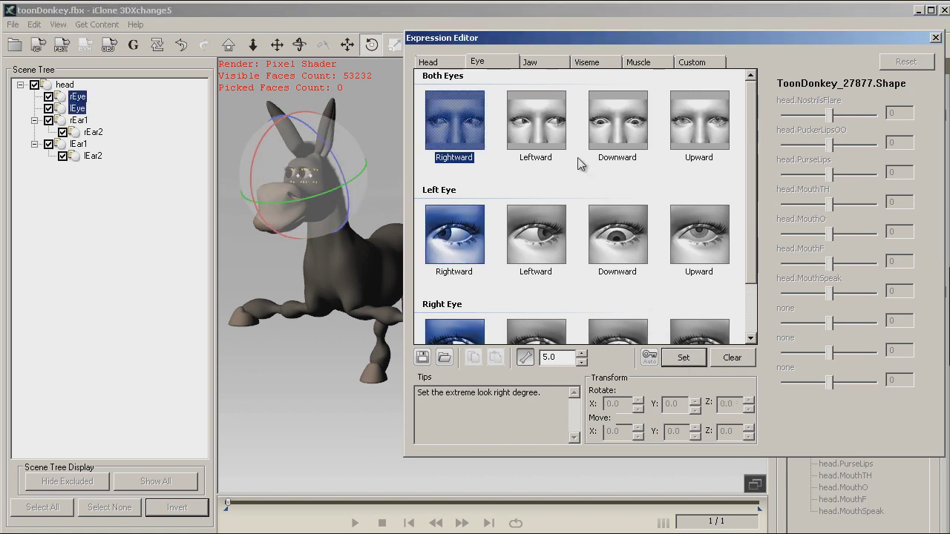
left_click(512, 141)
left_click_drag(317, 199, 331, 191)
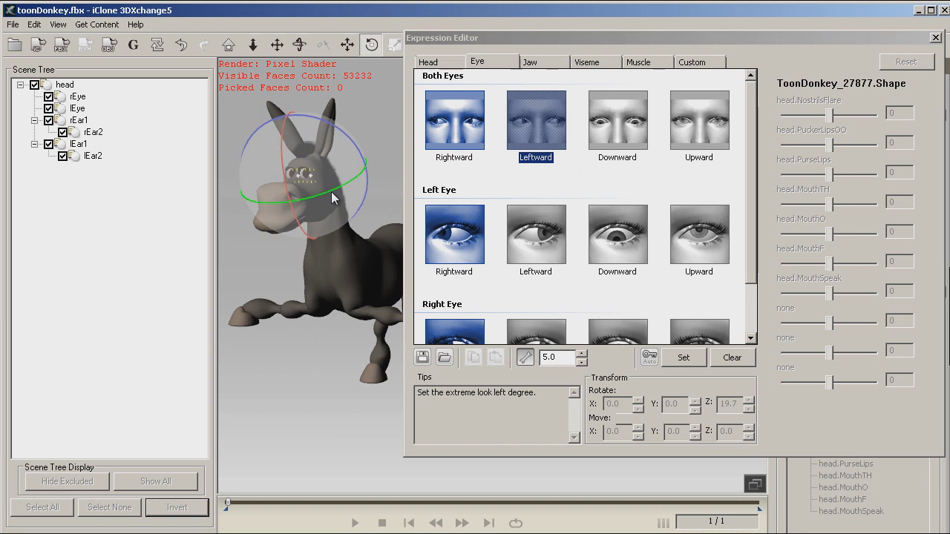
left_click(683, 357)
Rotate the eyes to store the look-down and look-up eye poses
left_click(618, 120)
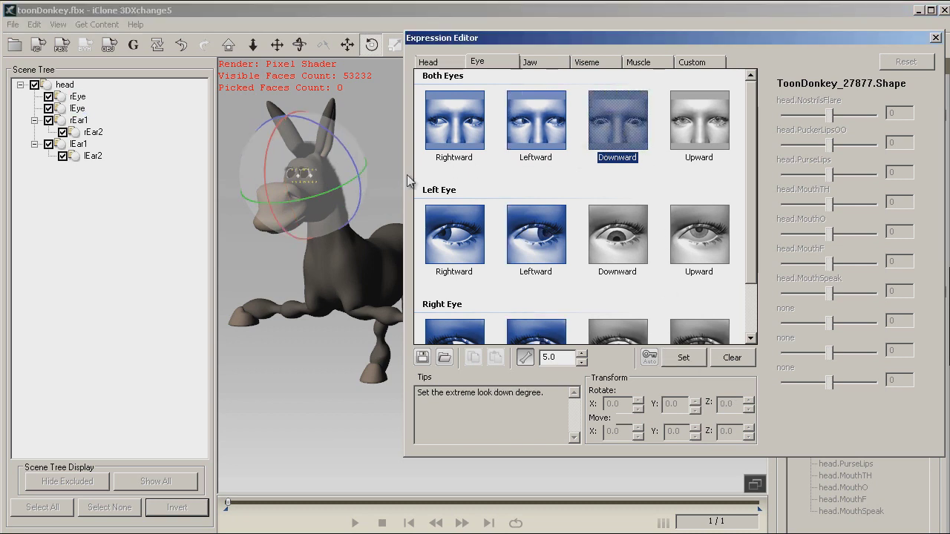
left_click_drag(269, 194, 327, 202)
left_click(683, 358)
left_click(699, 120)
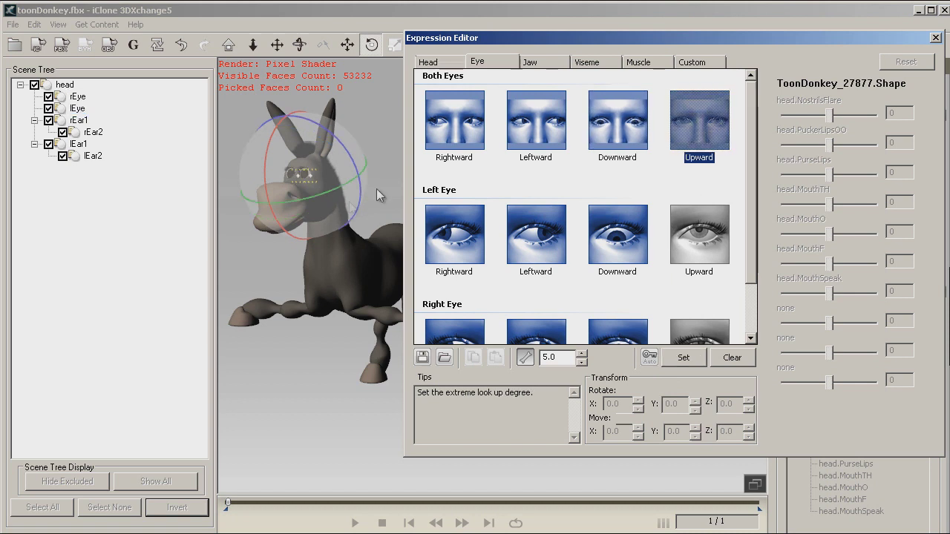
left_click_drag(269, 195, 271, 190)
left_click(694, 360)
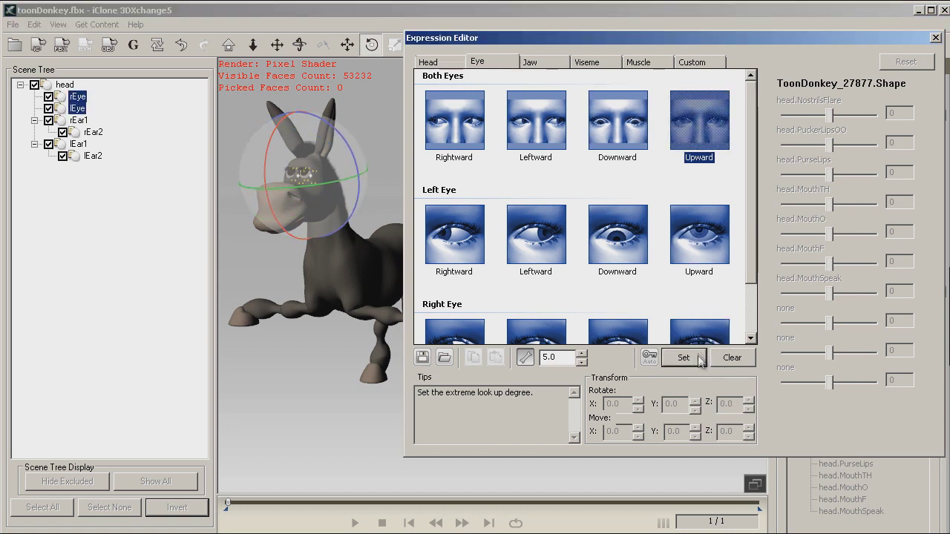
left_click(541, 62)
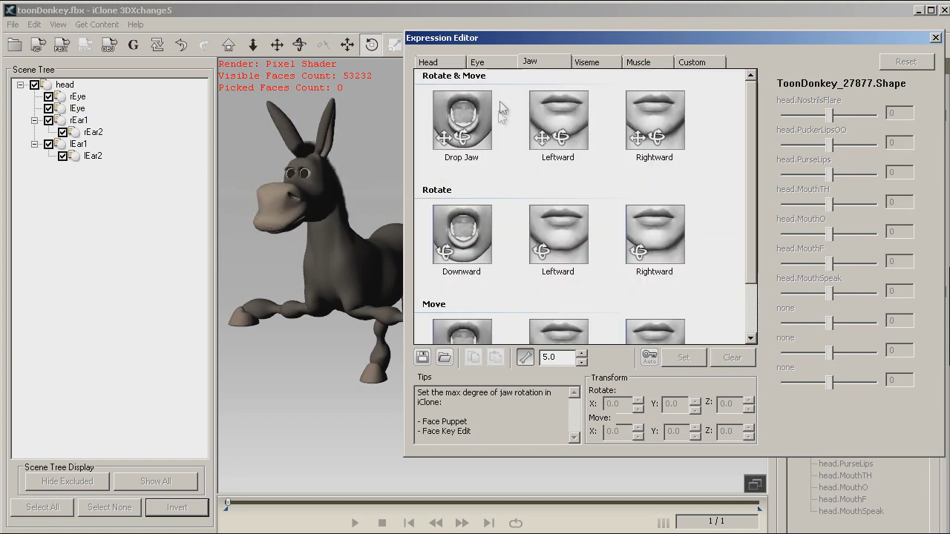
Store the Drop Jaw pose with the mouth opened wide via MouthSpeak
left_click(473, 131)
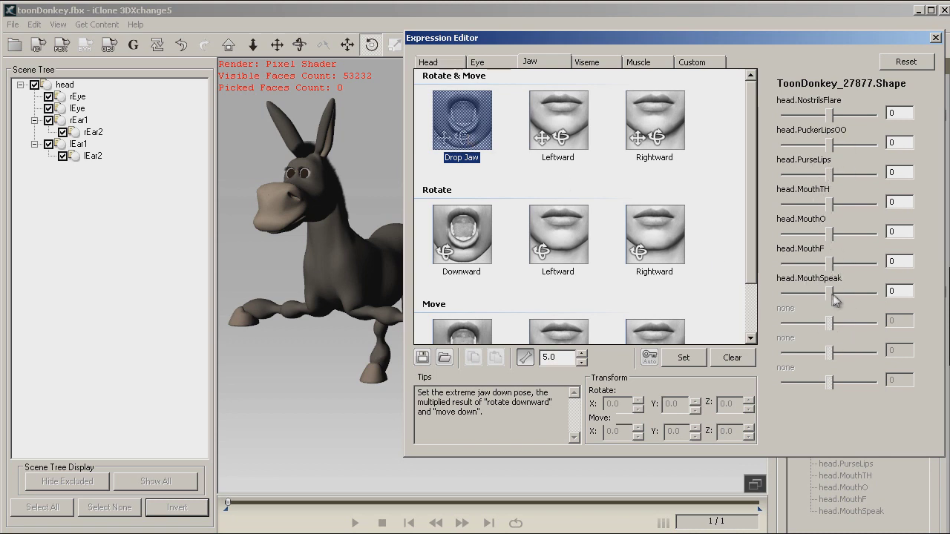
left_click_drag(831, 294, 873, 299)
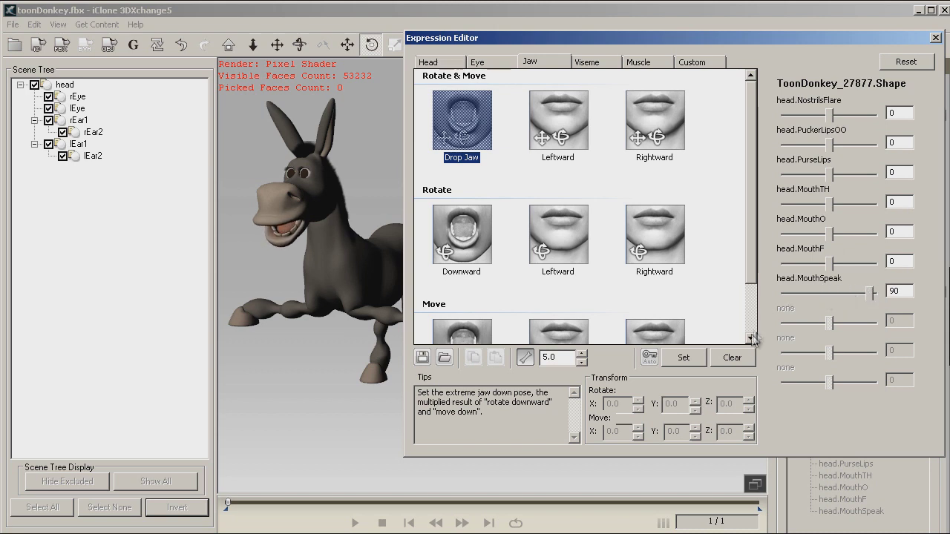
left_click(694, 363)
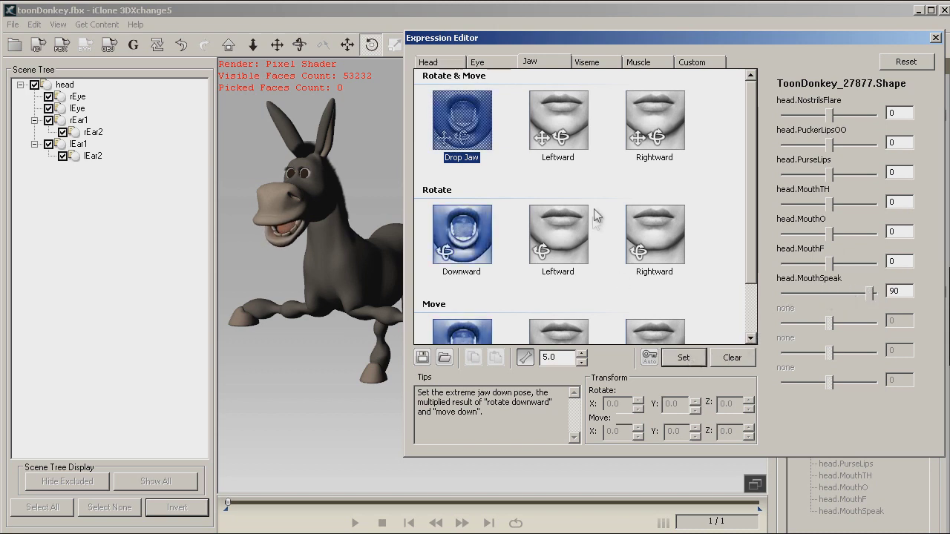
Store jaw Leftward with MouthF 55 and MouthO 17, and Rightward with MouthTH 45
left_click(567, 142)
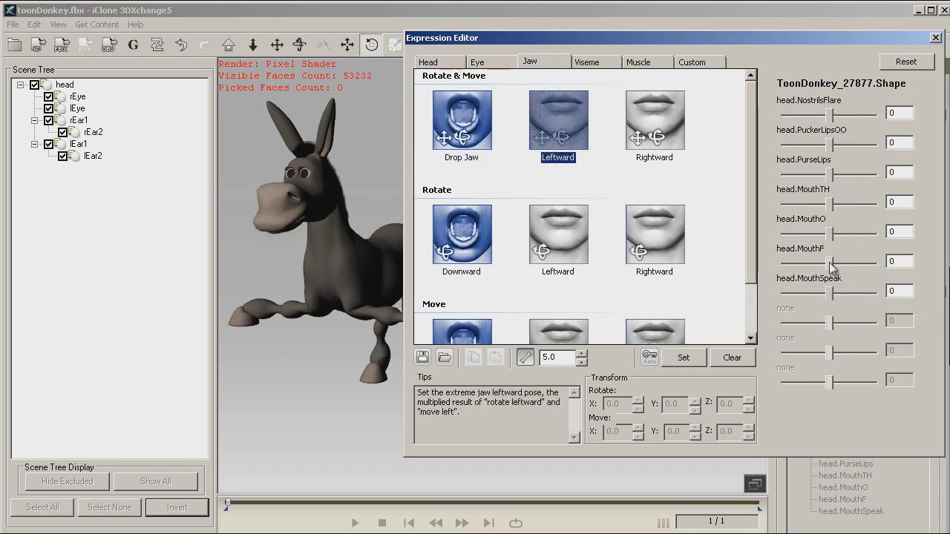
left_click_drag(829, 263, 854, 267)
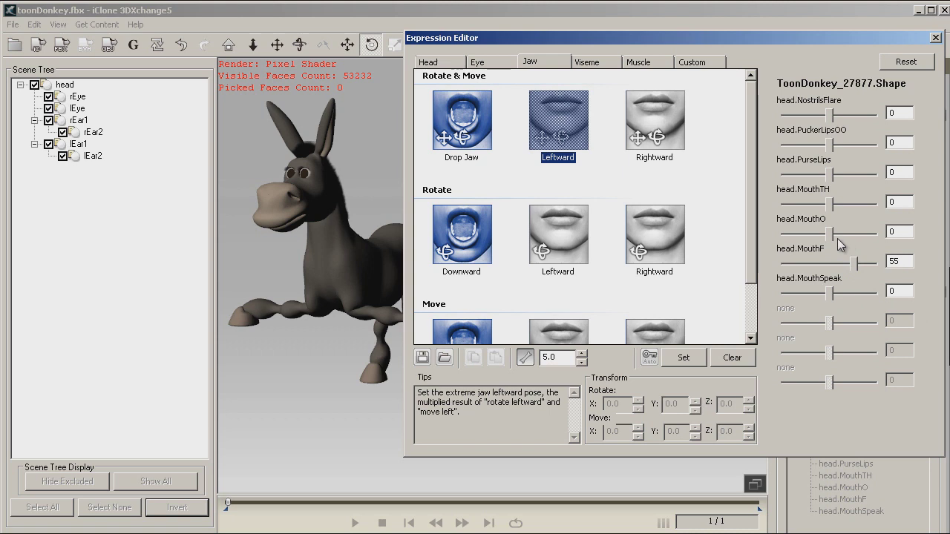
left_click_drag(831, 238, 839, 240)
left_click(687, 359)
left_click(670, 137)
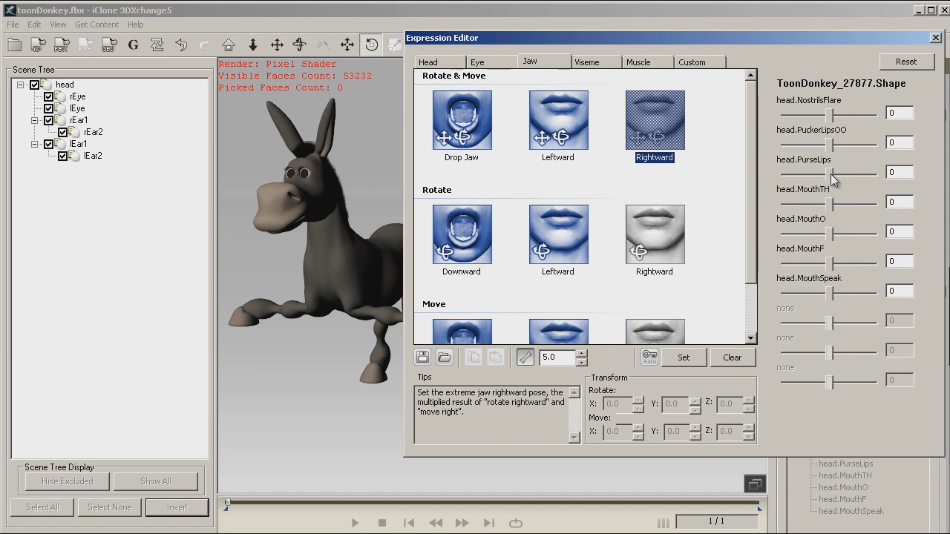
left_click_drag(831, 204, 853, 205)
left_click(685, 359)
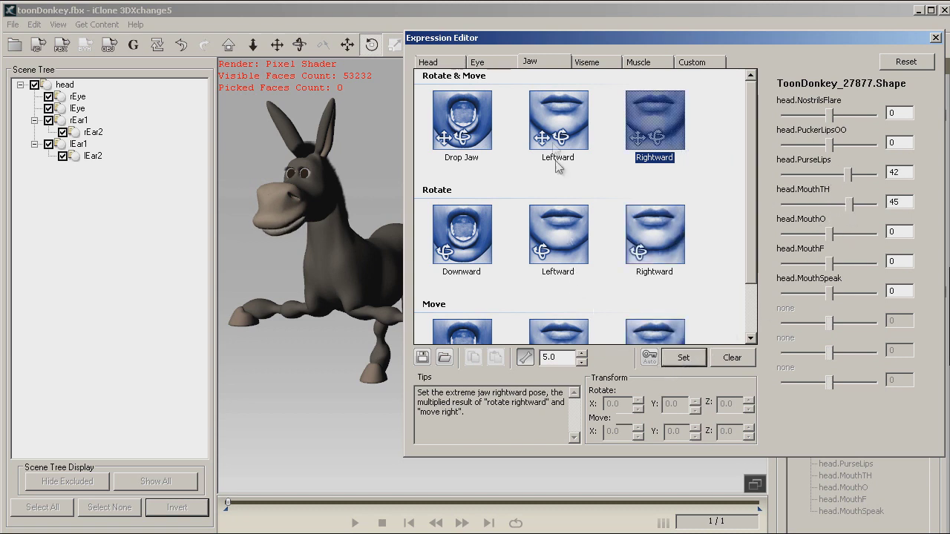
left_click(586, 62)
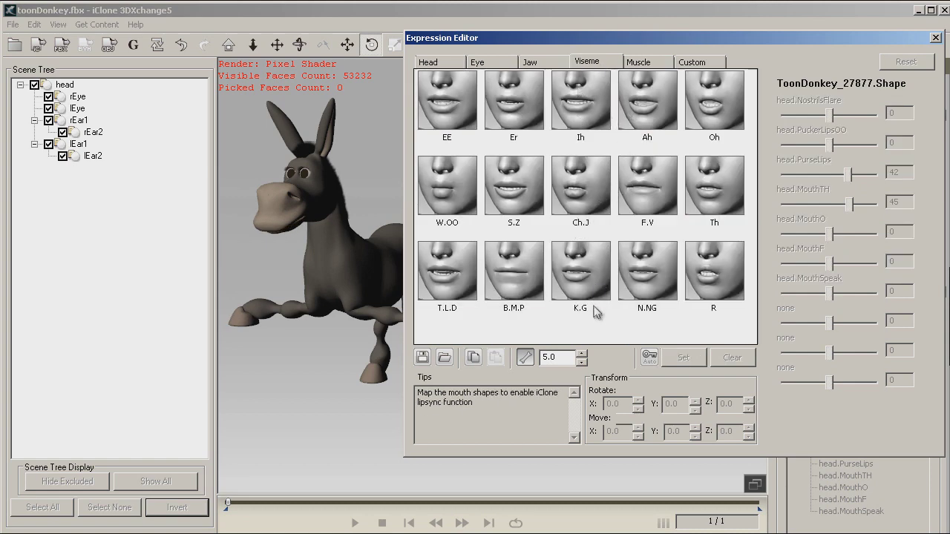
Store visemes Th, Oh and F.V with MouthTH, MouthO and MouthF each at 100
left_click(455, 109)
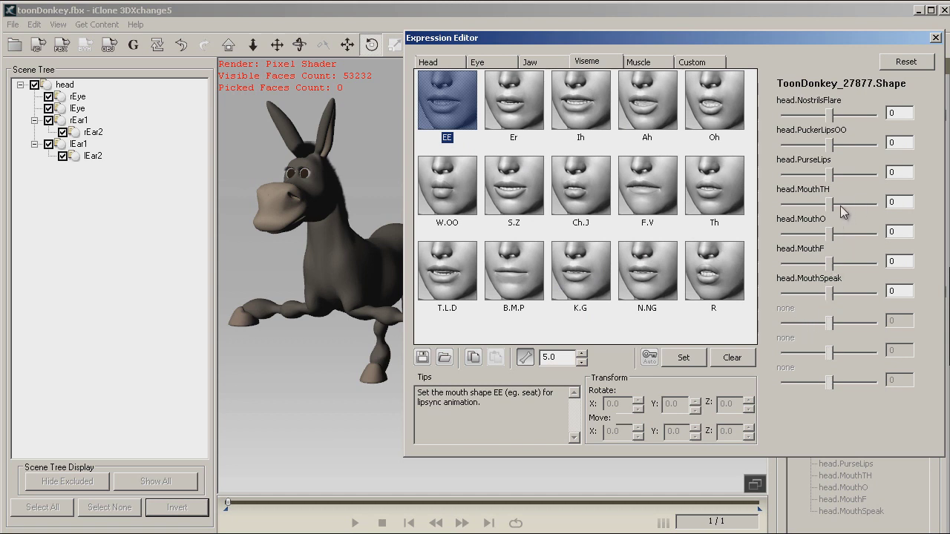
left_click(731, 200)
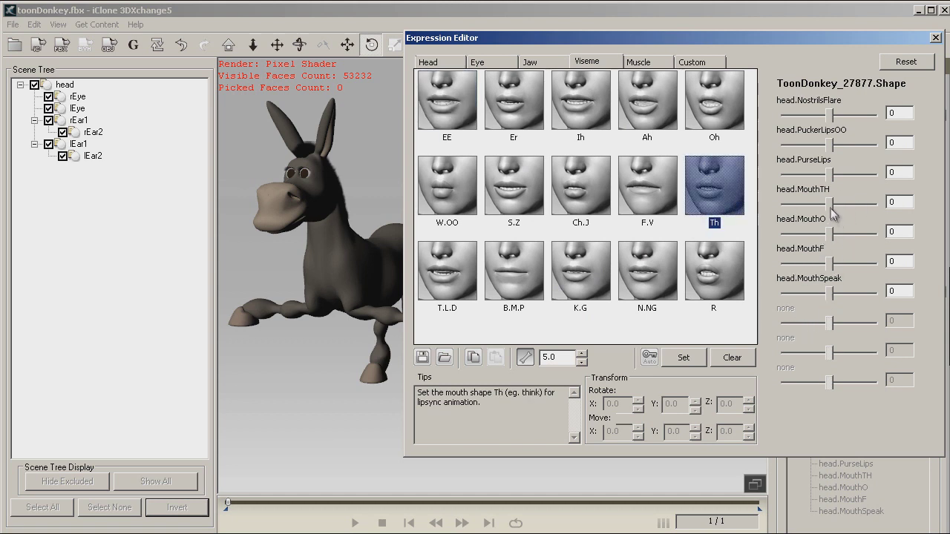
left_click_drag(831, 203, 894, 217)
left_click(692, 359)
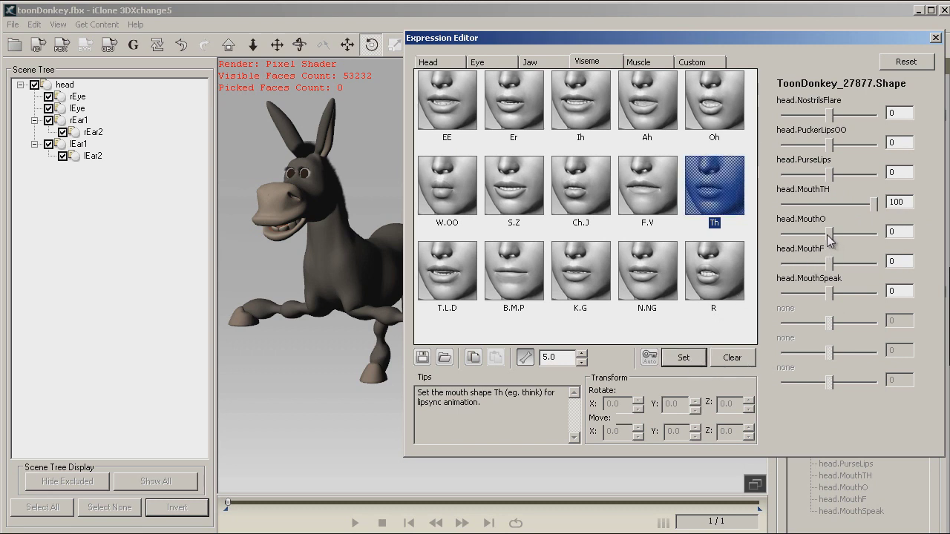
left_click(724, 120)
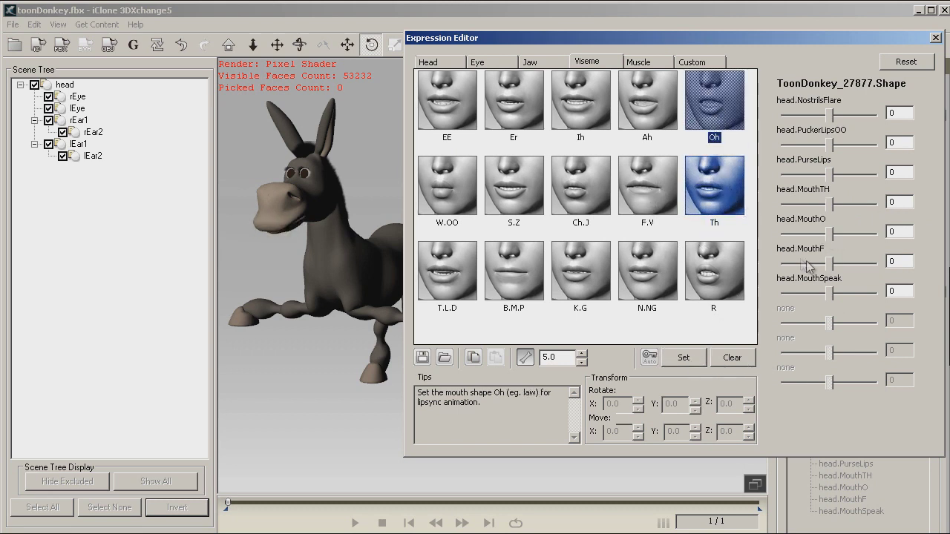
left_click_drag(826, 236, 928, 249)
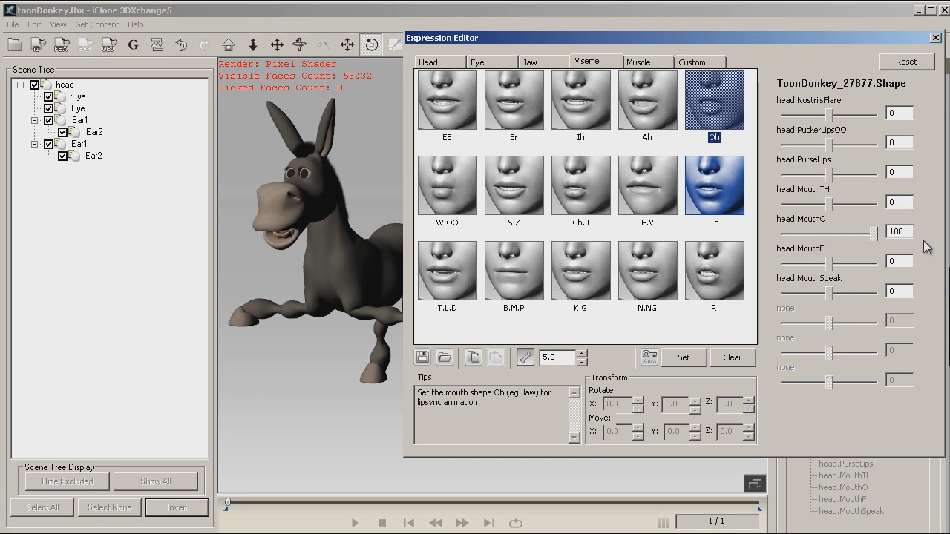
left_click(681, 357)
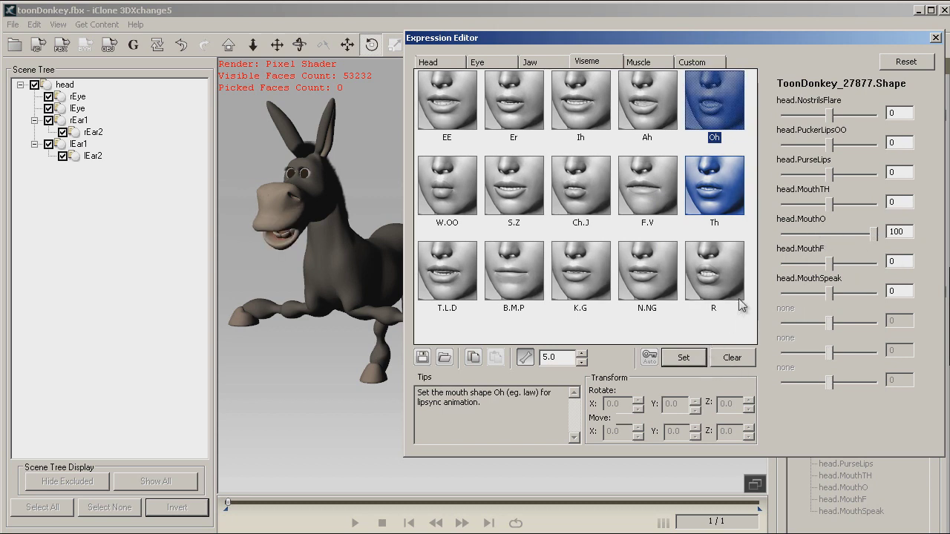
left_click(645, 219)
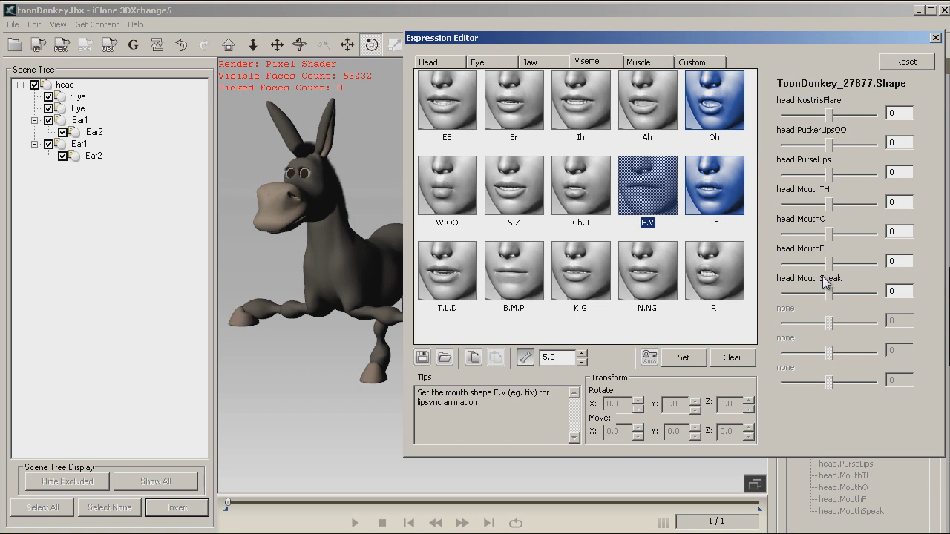
left_click_drag(831, 266, 877, 266)
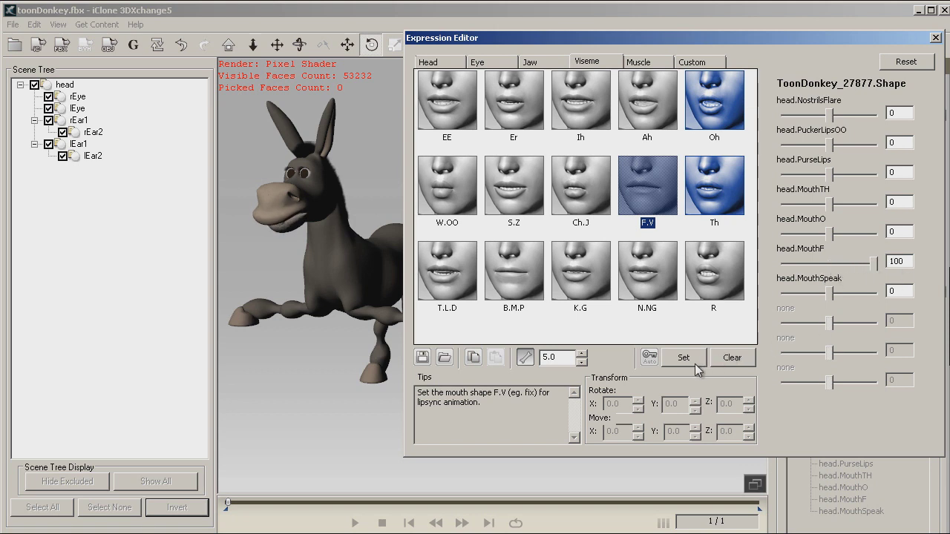
left_click(695, 363)
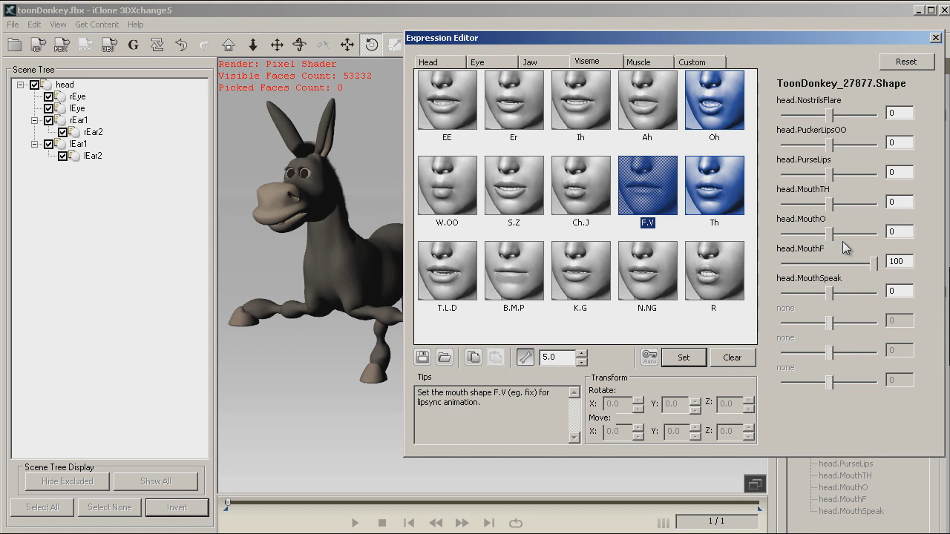
Store the EE viseme with MouthSpeak 52 and Er with MouthSpeak 23
left_click(455, 110)
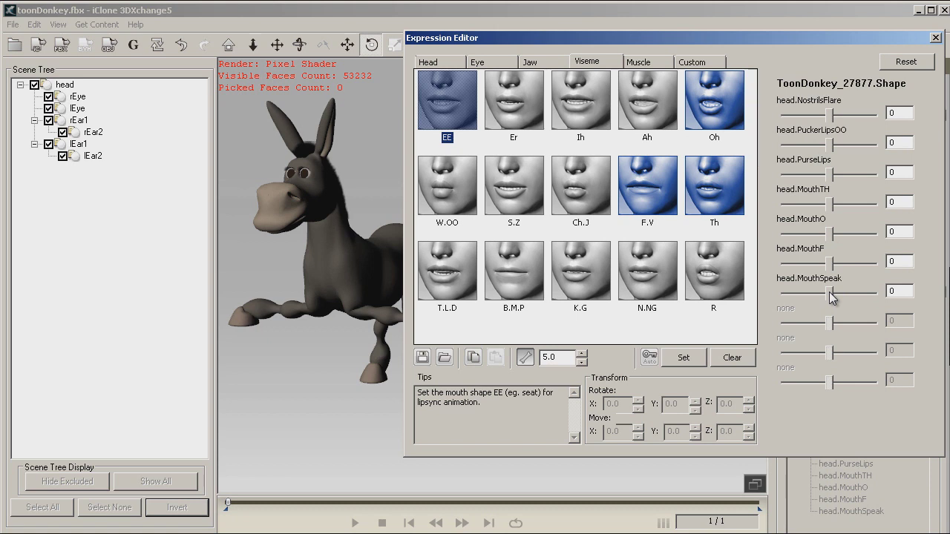
left_click_drag(832, 293, 854, 293)
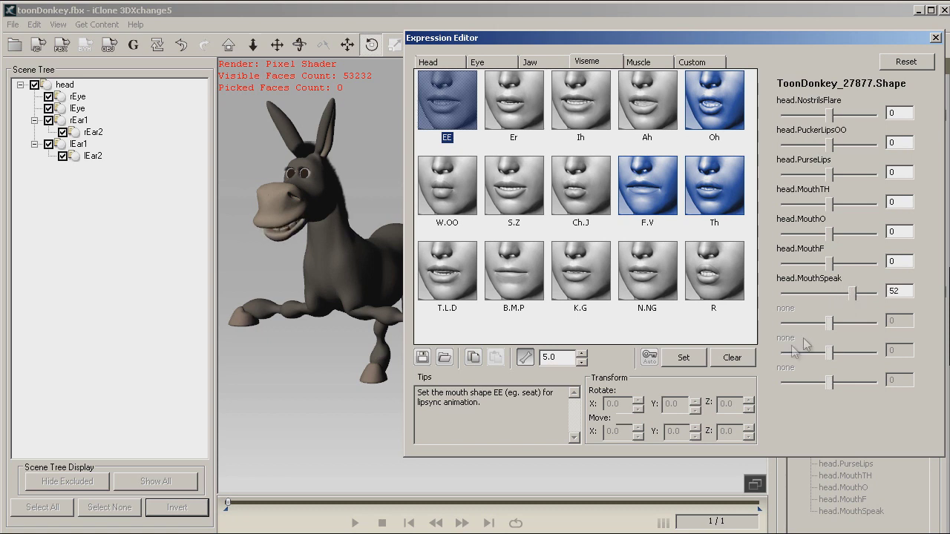
left_click(684, 357)
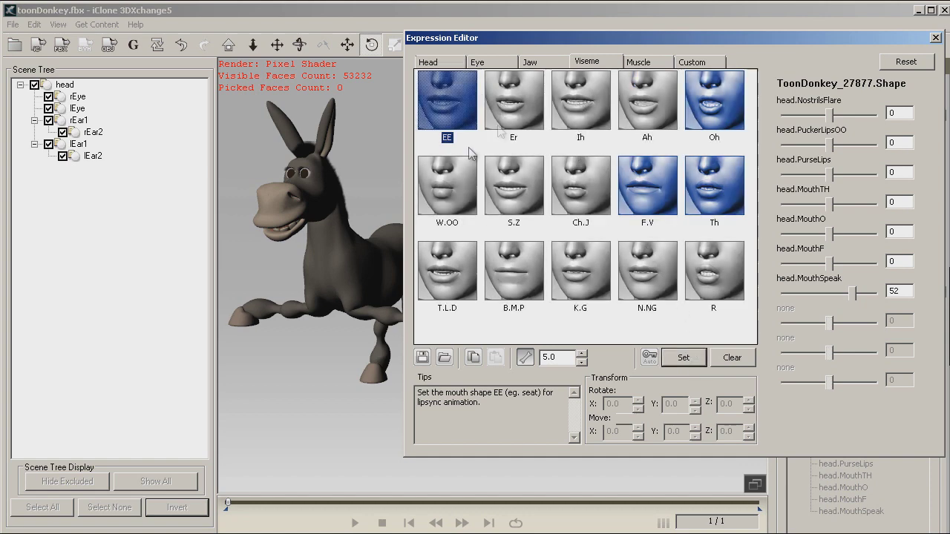
left_click(518, 102)
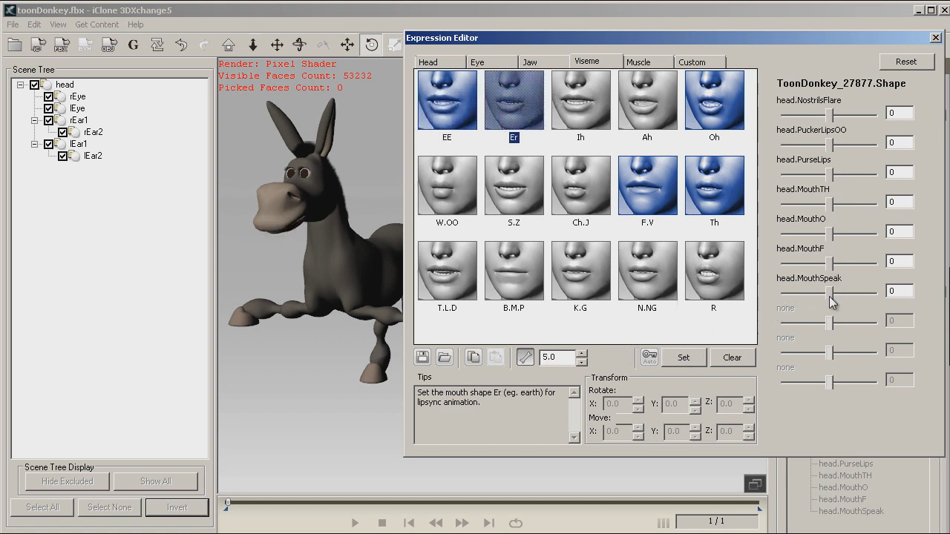
left_click_drag(835, 299, 842, 297)
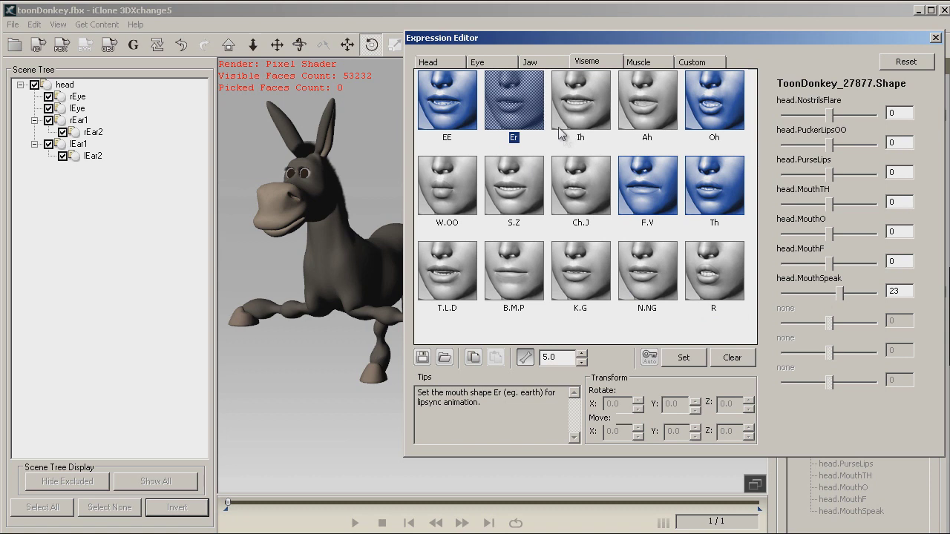
left_click(680, 363)
Store Ih with MouthSpeak 40 and Ah with MouthSpeak 35 plus MouthO 28
left_click(591, 115)
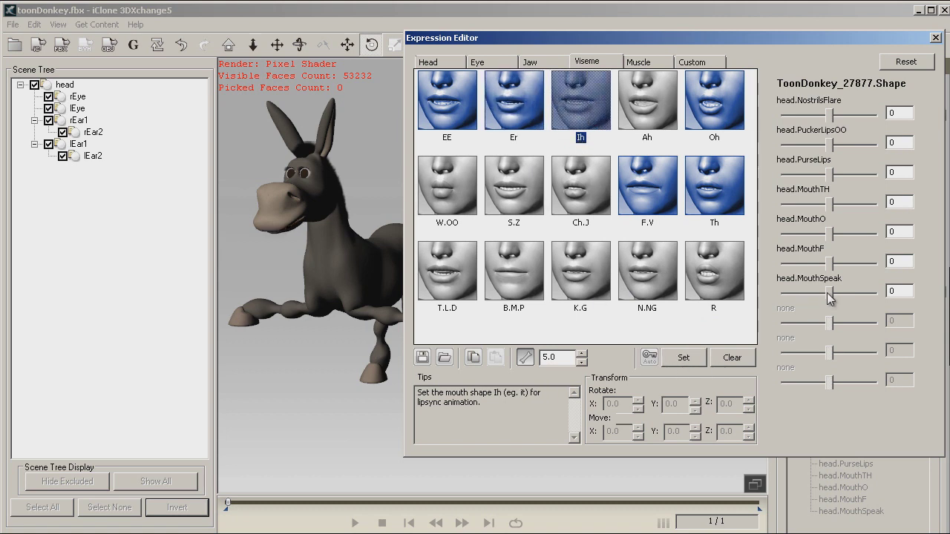
left_click_drag(831, 294, 848, 297)
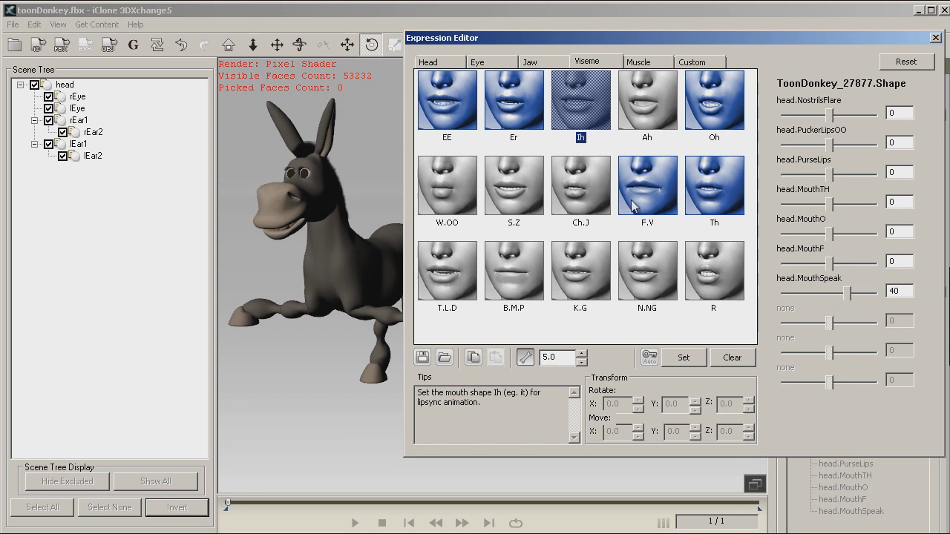
left_click(684, 359)
left_click(661, 110)
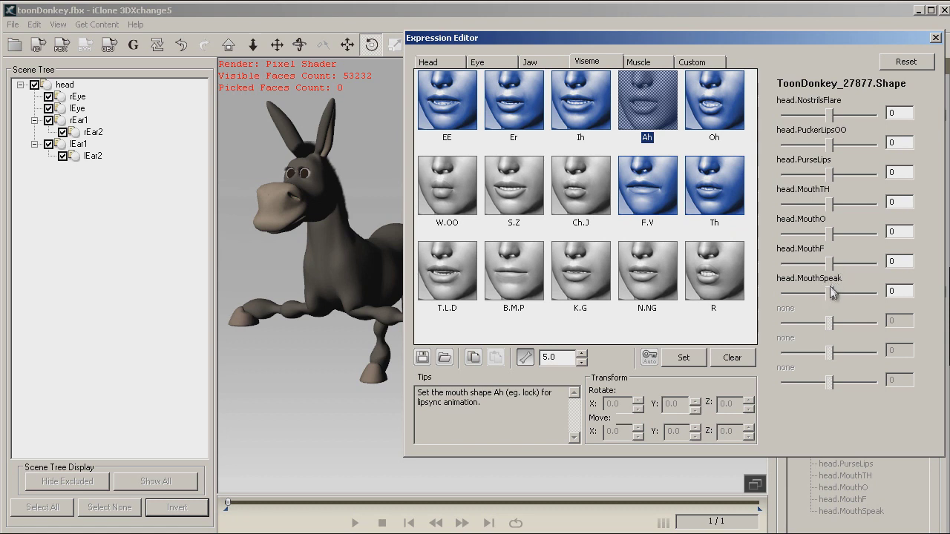
left_click_drag(832, 292, 848, 293)
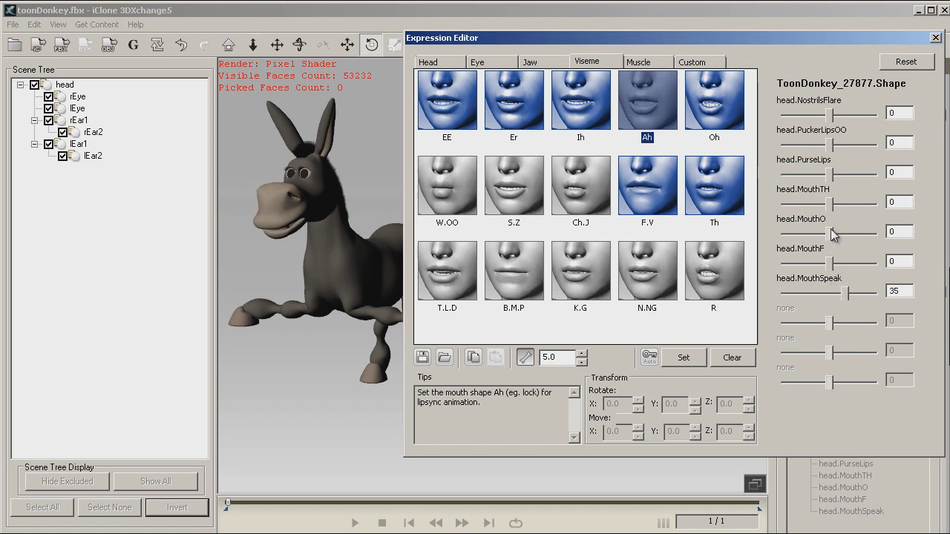
left_click_drag(831, 234, 844, 234)
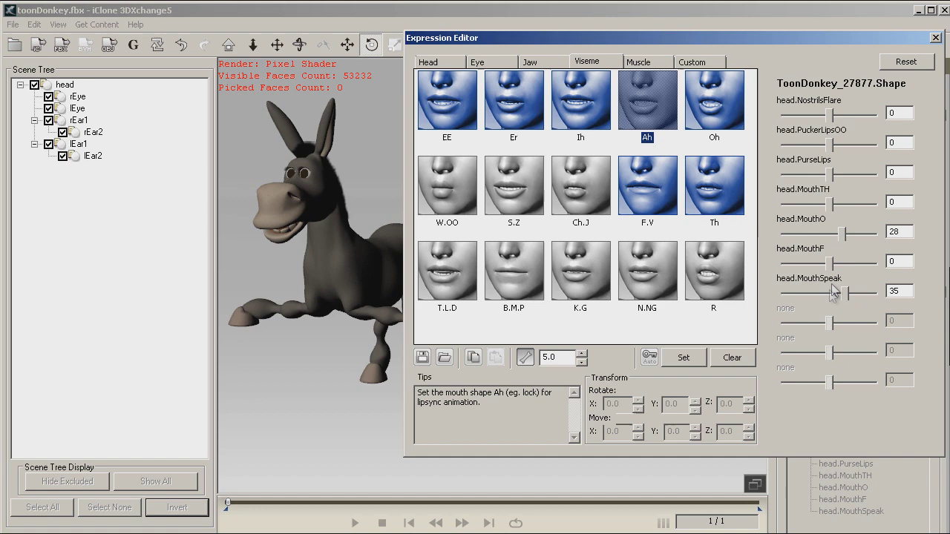
left_click(683, 359)
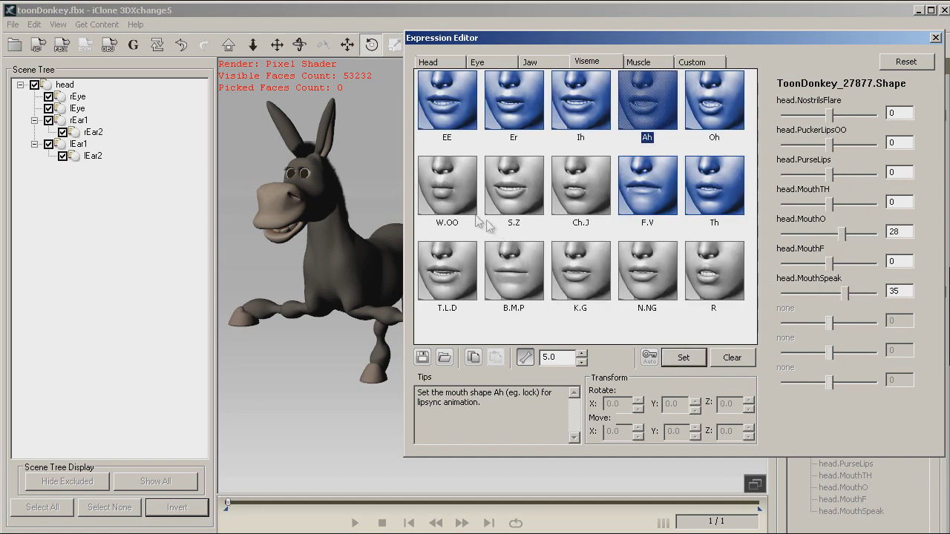
Store the W.OO viseme with PurseLips 100, MouthSpeak 65 and MouthO 40
left_click(455, 199)
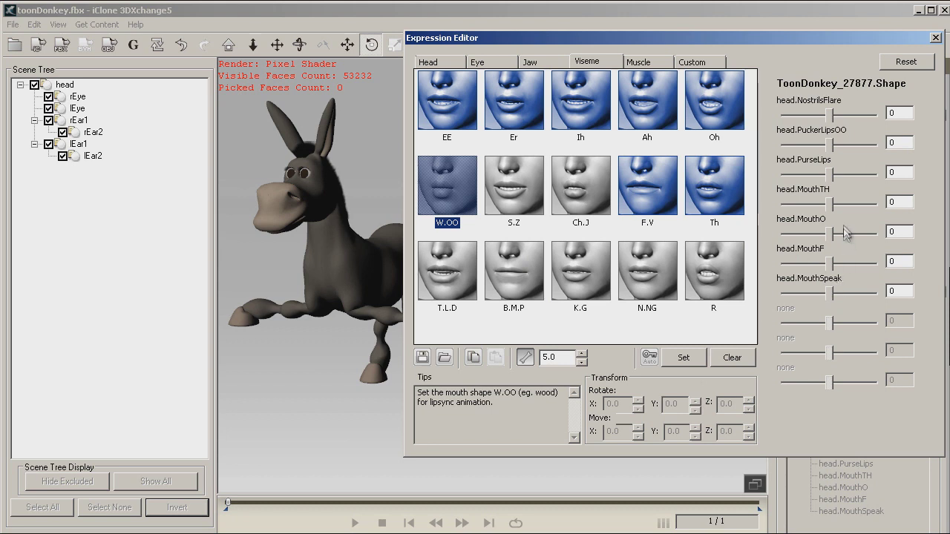
left_click_drag(831, 175, 883, 177)
left_click_drag(832, 293, 861, 293)
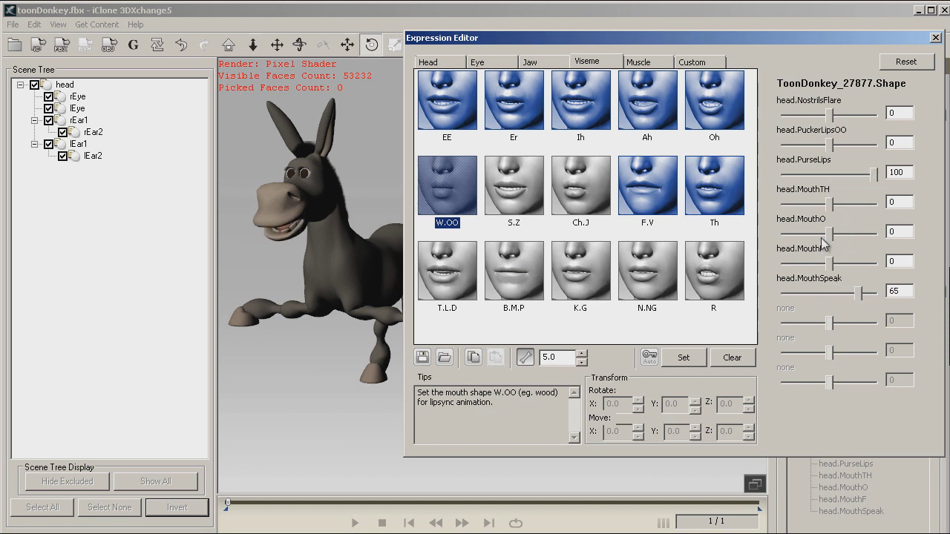
left_click_drag(830, 234, 849, 235)
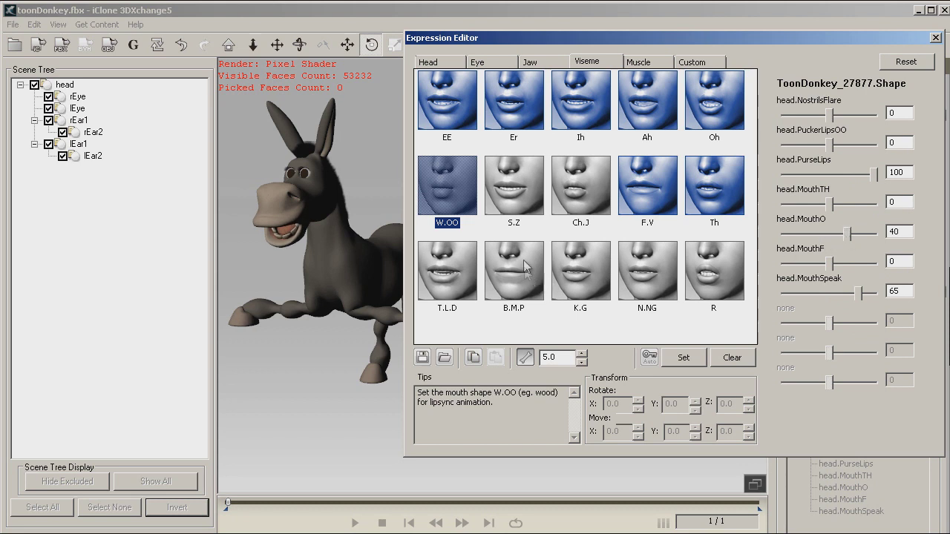
left_click(679, 358)
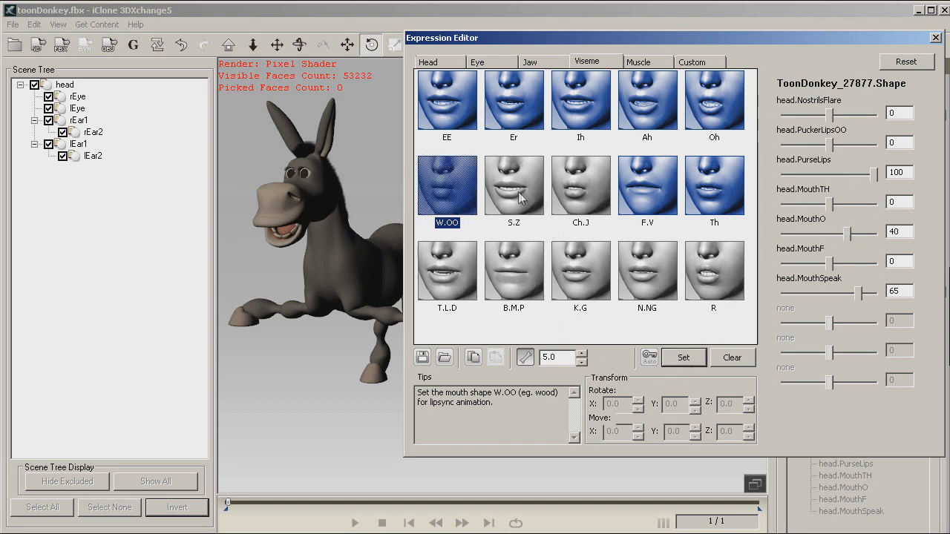
Store S.Z with MouthSpeak 45 and Ch.J with MouthSpeak 30, MouthTH 40
left_click(511, 204)
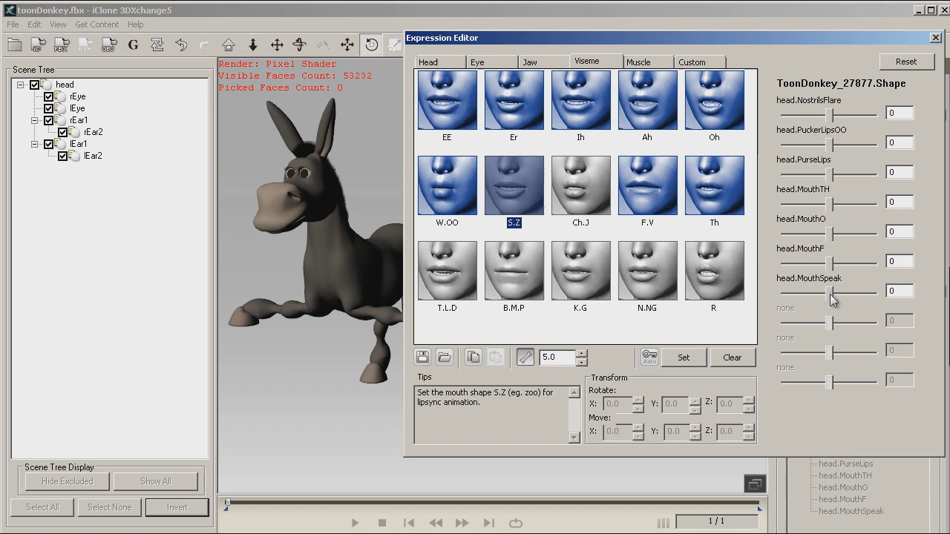
left_click_drag(831, 292, 851, 293)
left_click(686, 360)
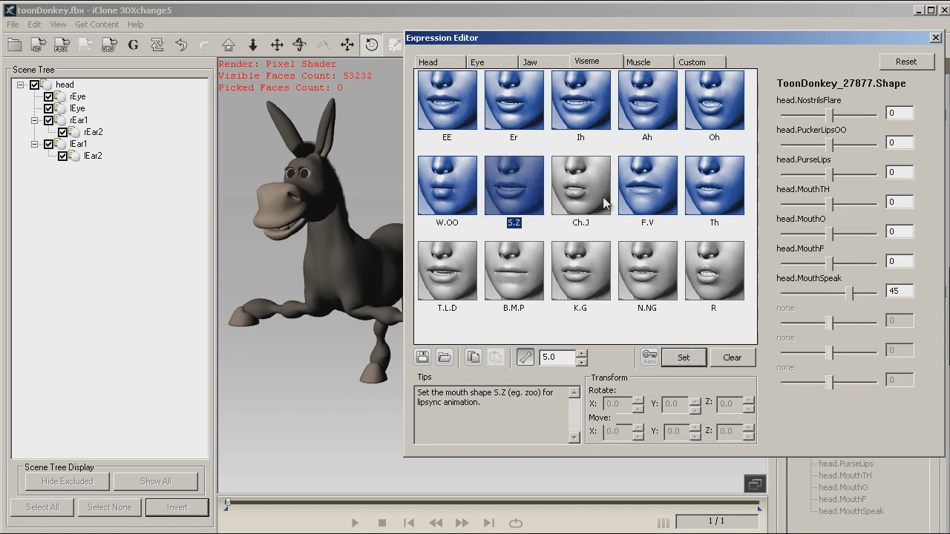
left_click(835, 293)
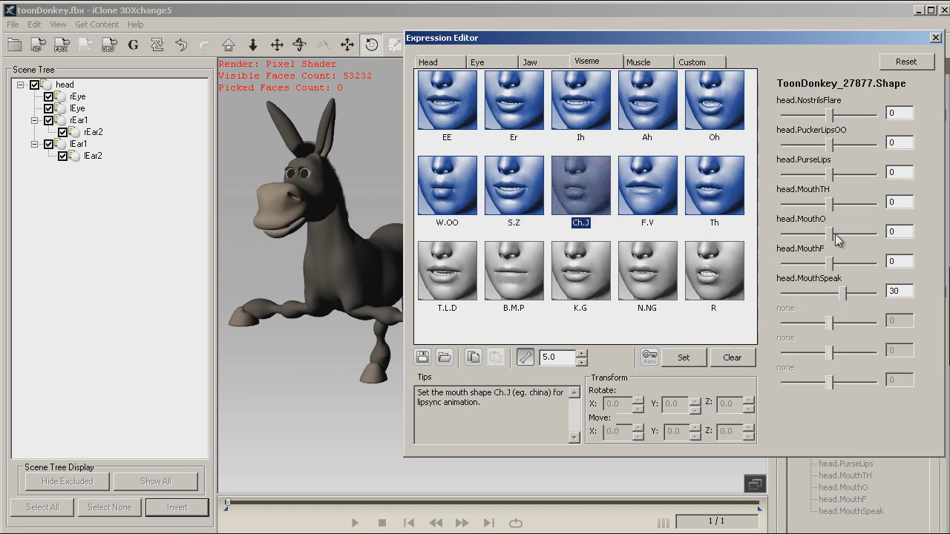
left_click_drag(831, 206, 849, 208)
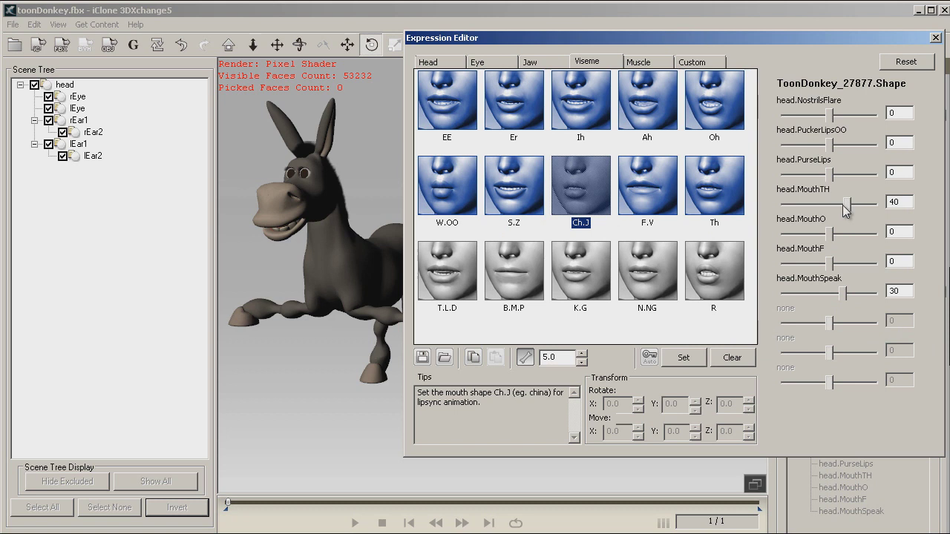
left_click(680, 363)
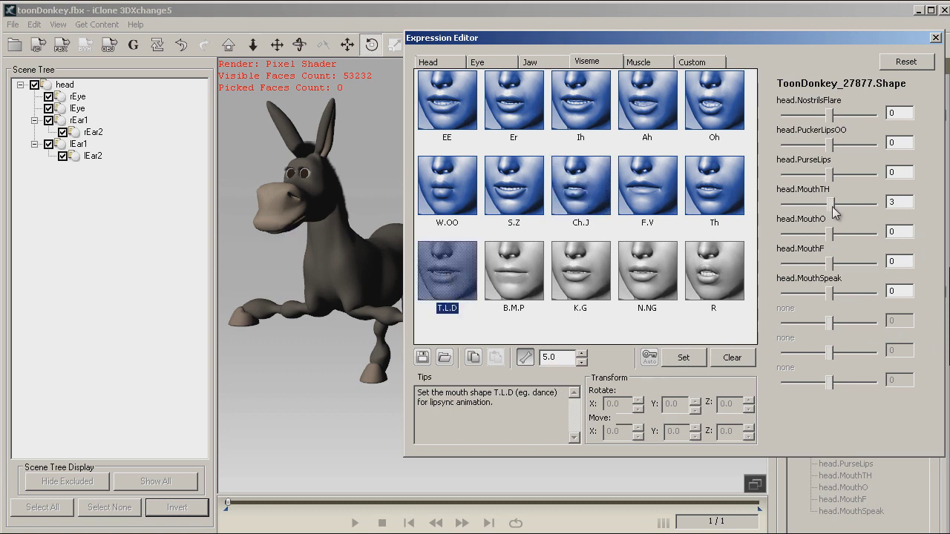
Store T.L.D with MouthTH 62, B.M.P with MouthF/MouthSpeak 45, K.G with MouthTH 78
left_click_drag(832, 206, 860, 210)
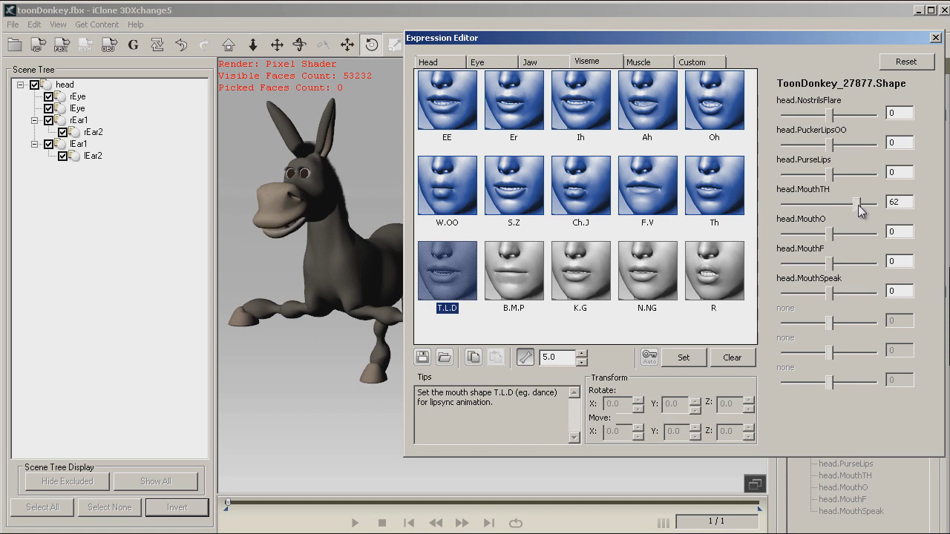
left_click(683, 357)
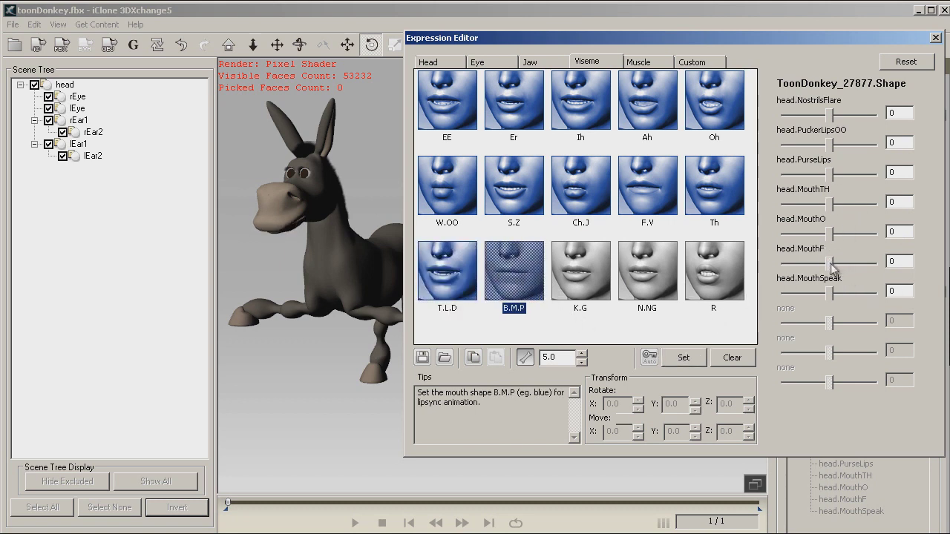
left_click_drag(832, 267, 852, 298)
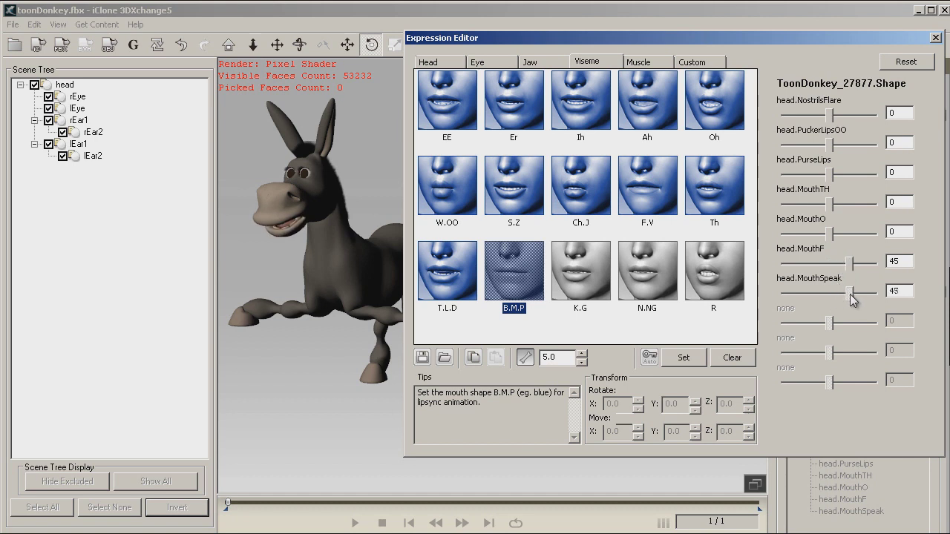
left_click(683, 357)
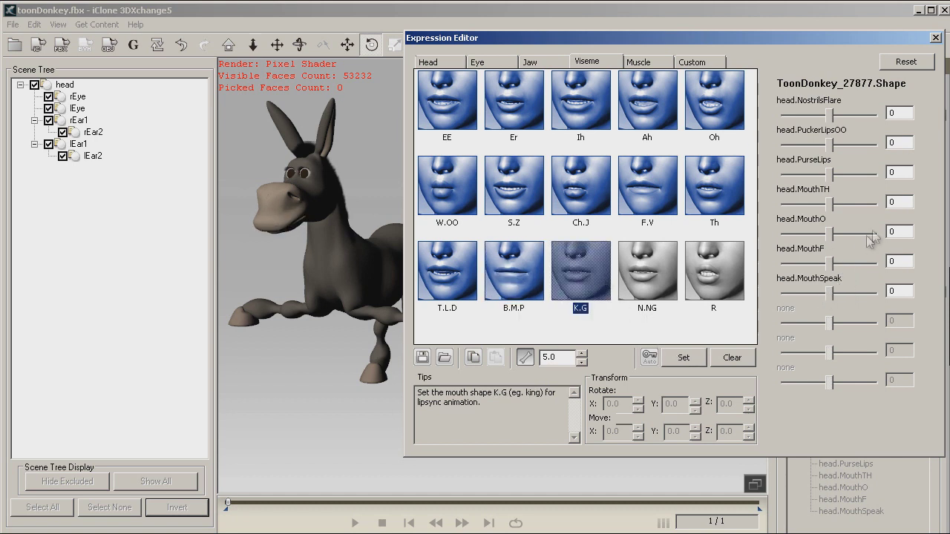
left_click_drag(833, 203, 870, 208)
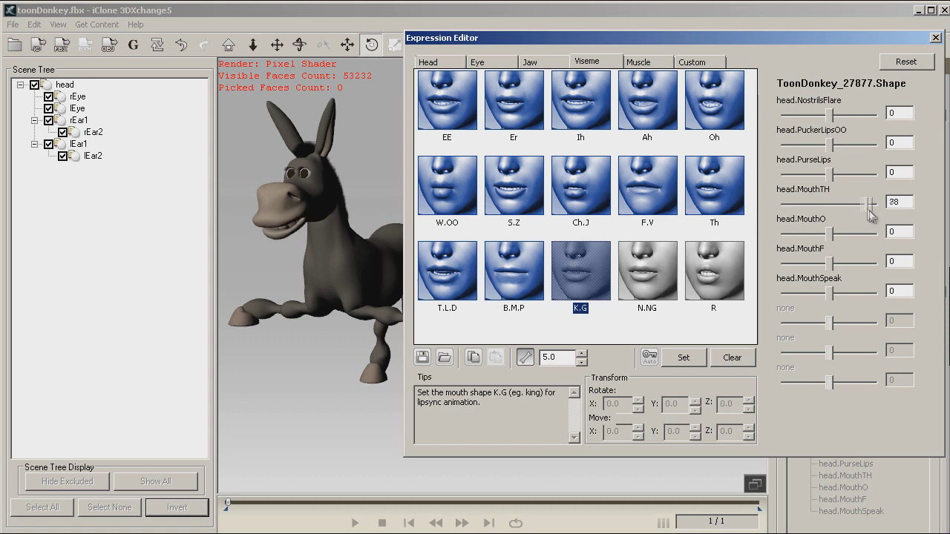
left_click(683, 357)
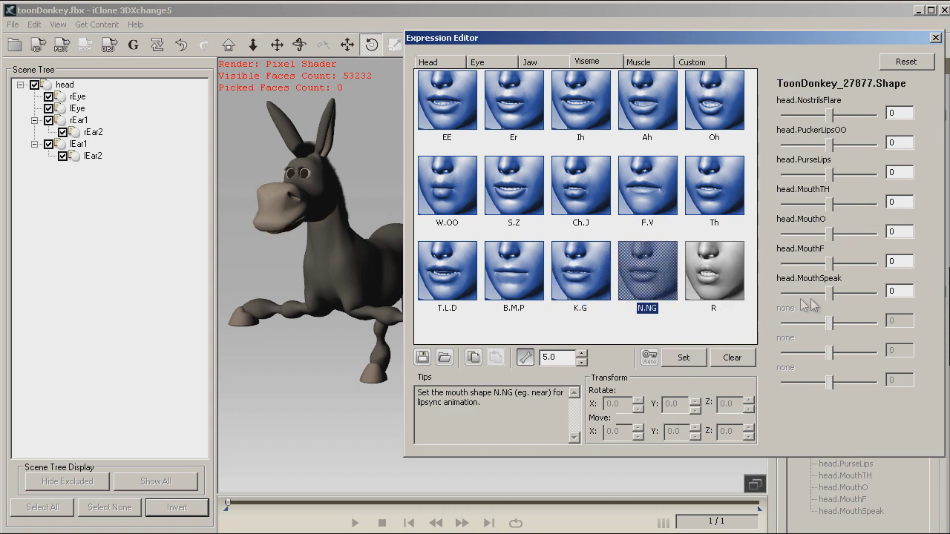
Store N.NG with MouthSpeak 45 and R with MouthSpeak 35 plus adjusted MouthO/MouthTH
left_click_drag(832, 297, 852, 295)
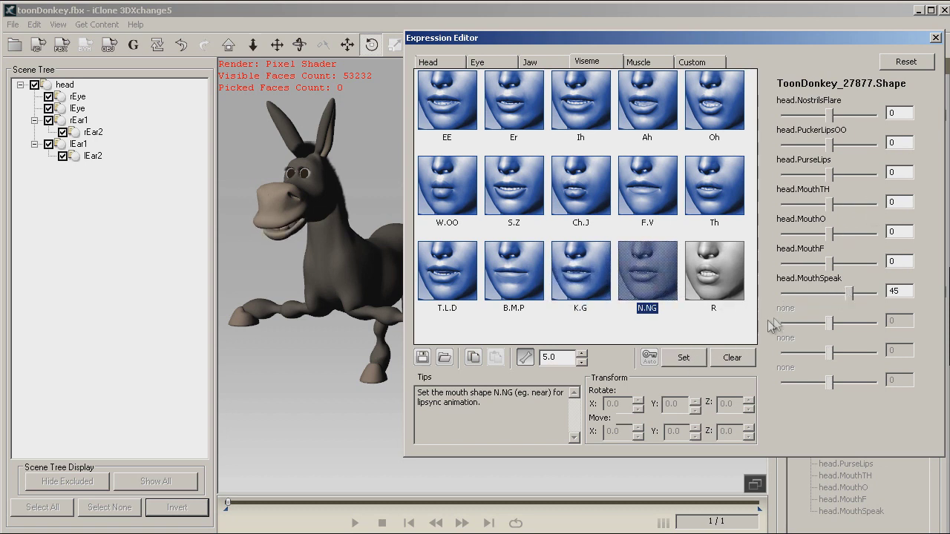
left_click(684, 358)
left_click(719, 297)
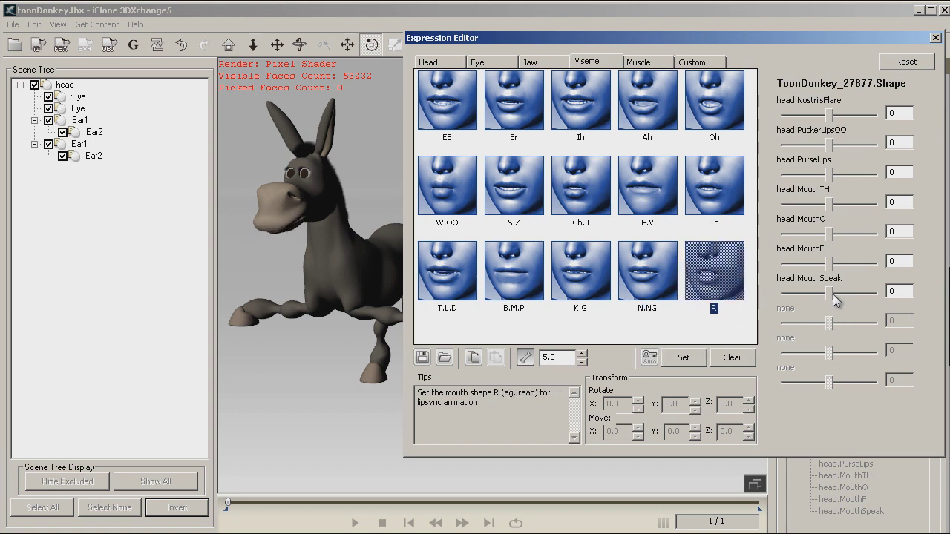
left_click(836, 296)
left_click_drag(832, 235, 821, 209)
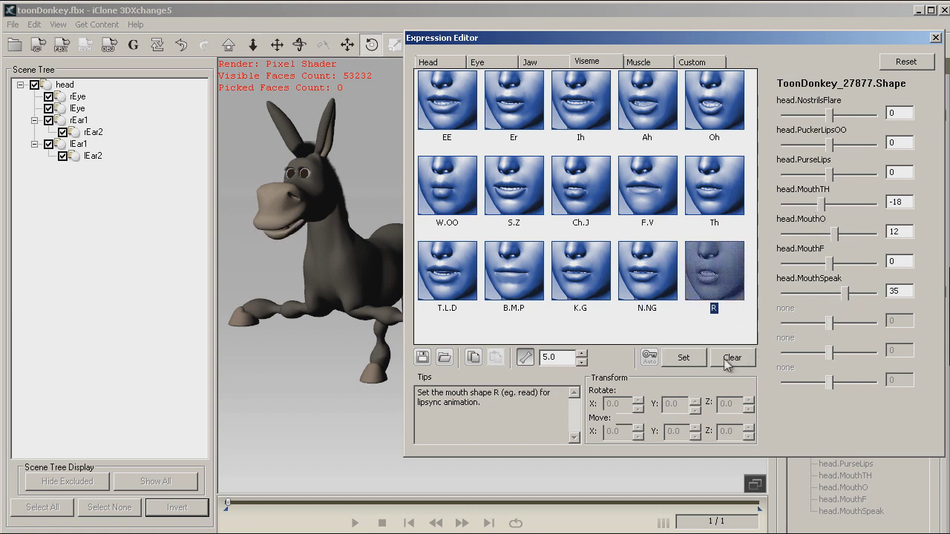
left_click(684, 358)
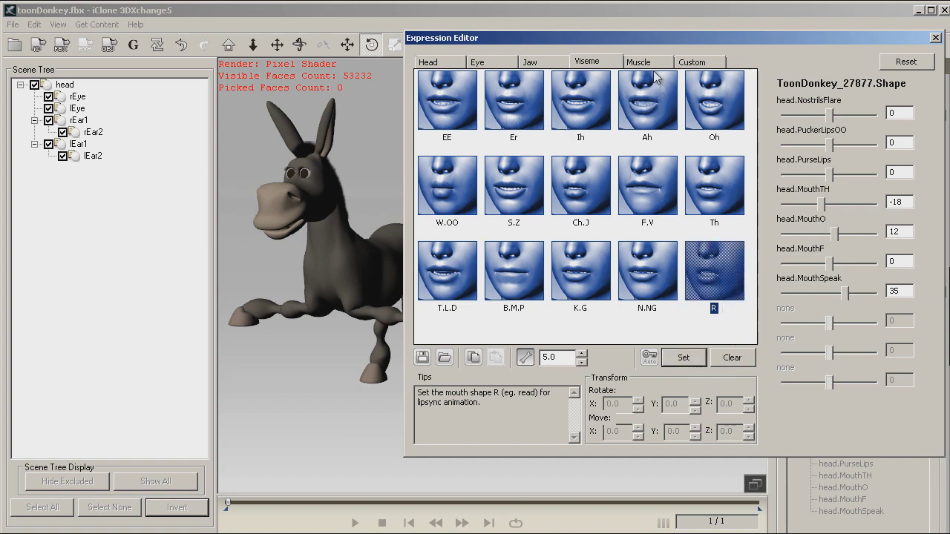
left_click(643, 63)
Store Custom Group 1 Upward with NostrilsFlare at 100
left_click(464, 134)
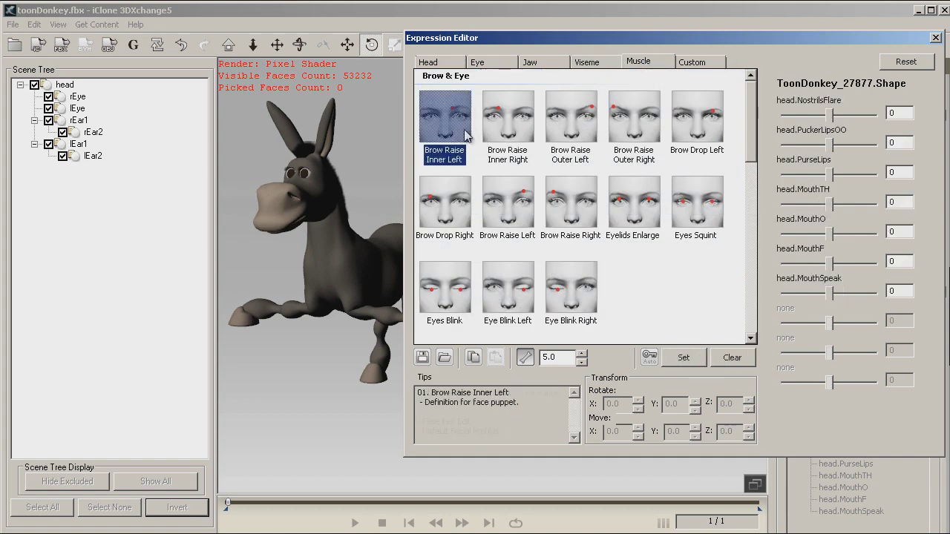
left_click(694, 64)
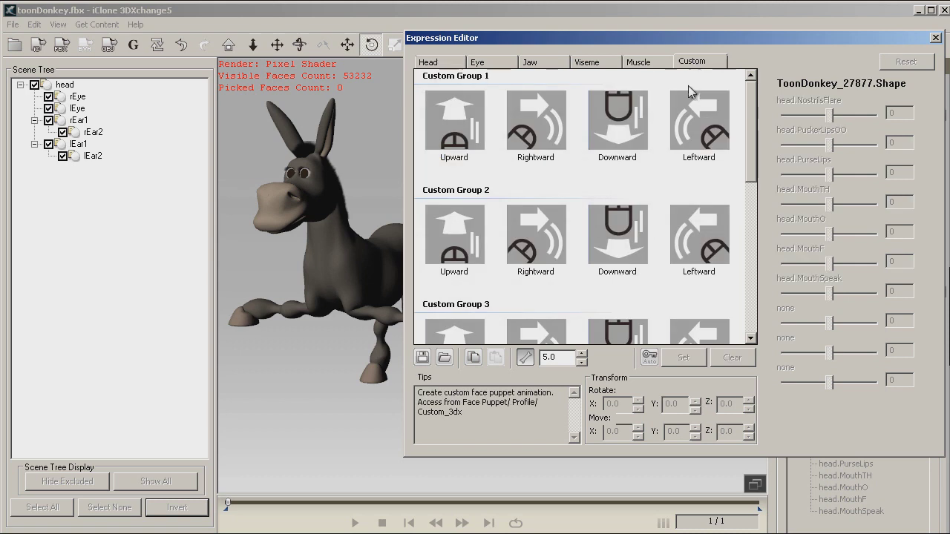
left_click(459, 143)
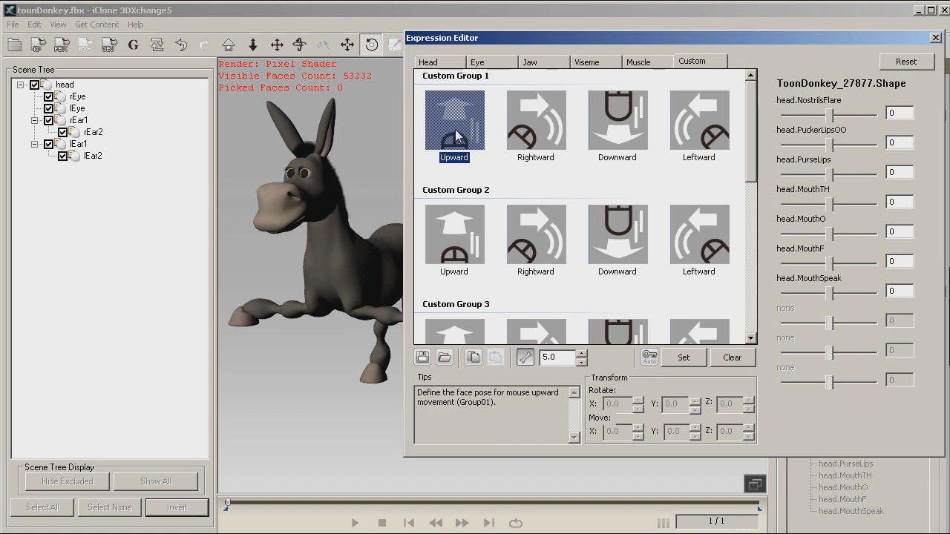
left_click_drag(832, 115, 905, 118)
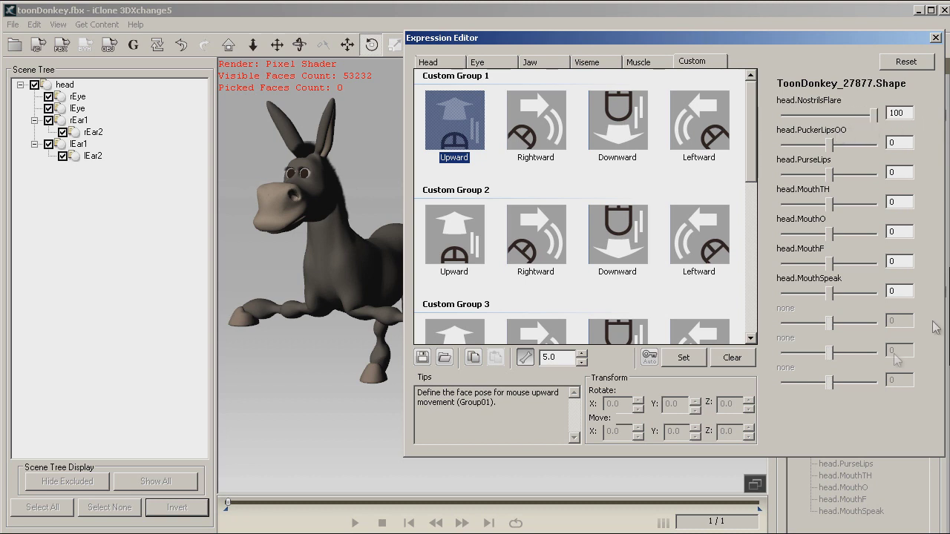
left_click(682, 360)
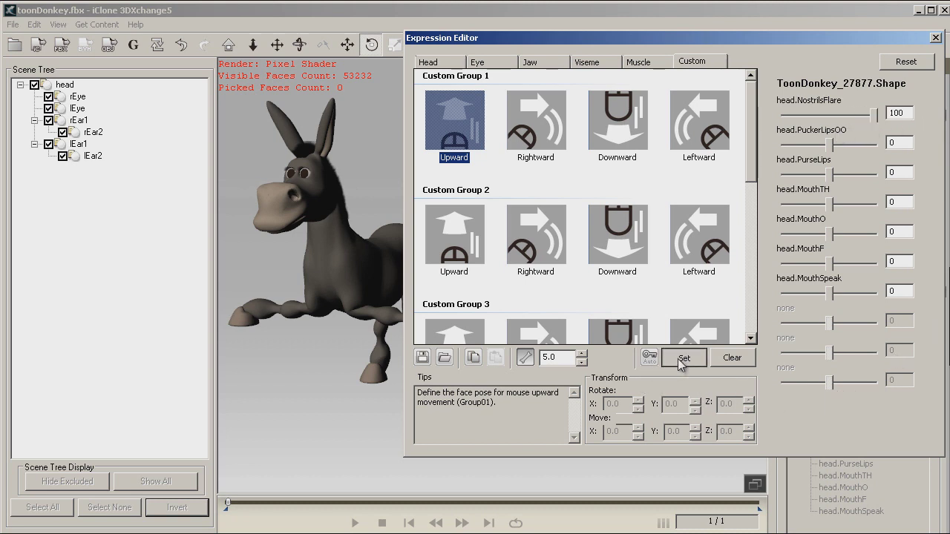
Store Rightward with PuckerLipsOO 75, PurseLips 58, MouthTH 42, MouthO -33, NostrilsFlare 82
left_click(540, 138)
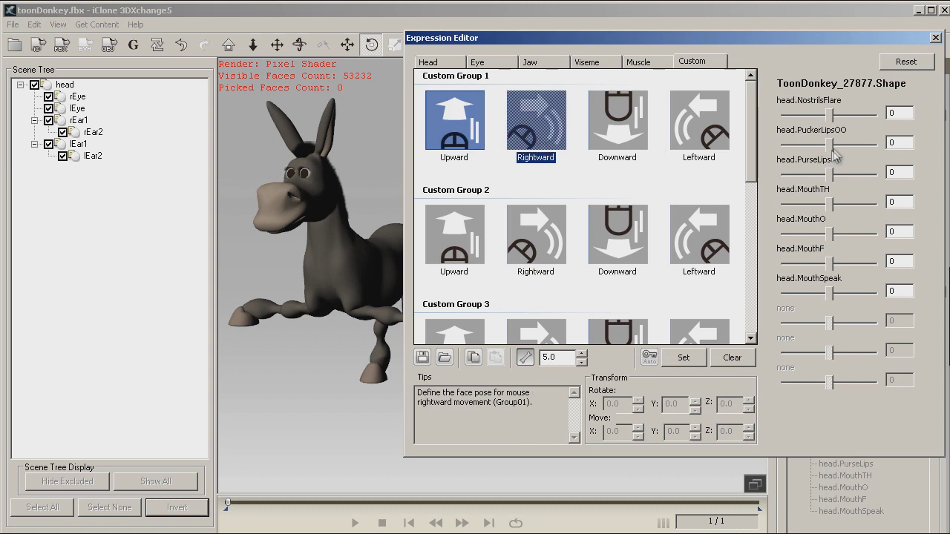
left_click_drag(831, 143, 865, 143)
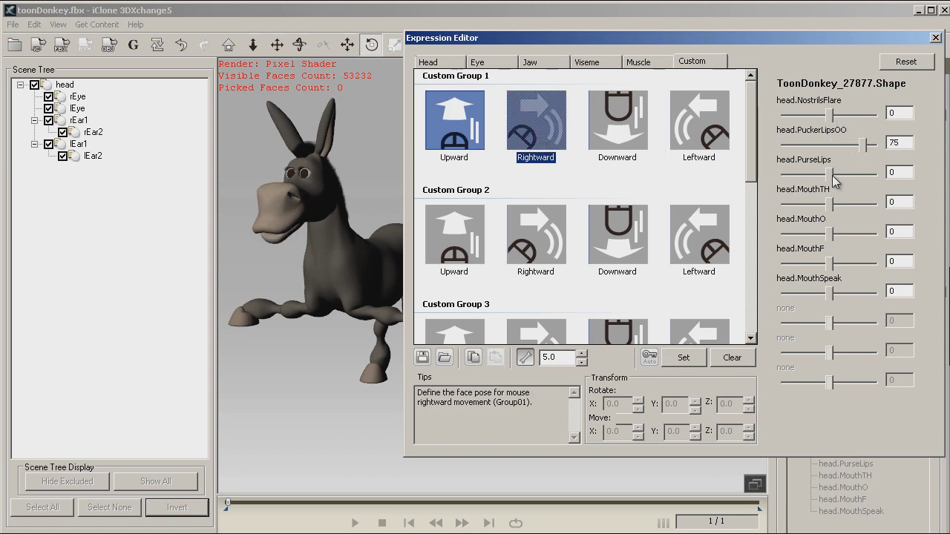
left_click_drag(831, 174, 858, 174)
left_click_drag(833, 208, 815, 237)
left_click_drag(831, 116, 867, 117)
left_click(682, 359)
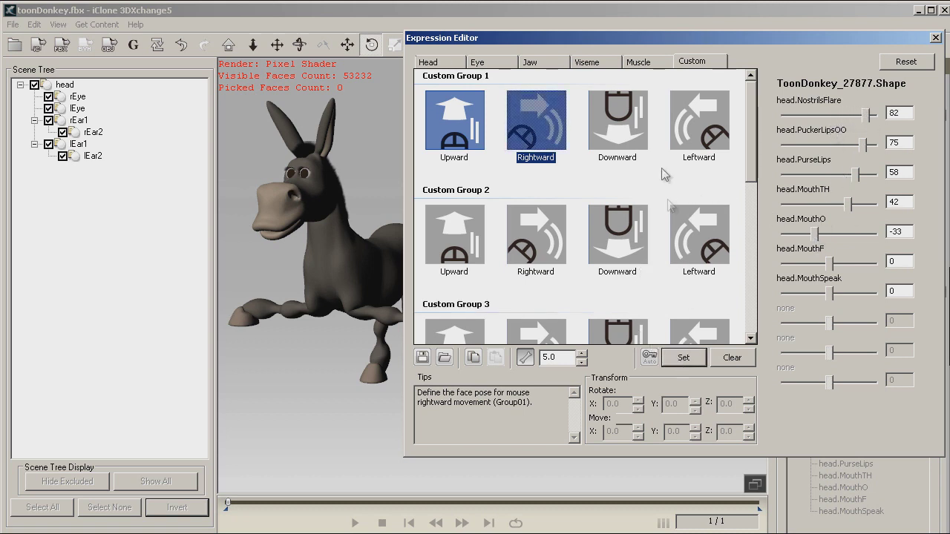
Store Downward with MouthSpeak -22, MouthTH 53 and PuckerLipsOO -30
left_click(620, 122)
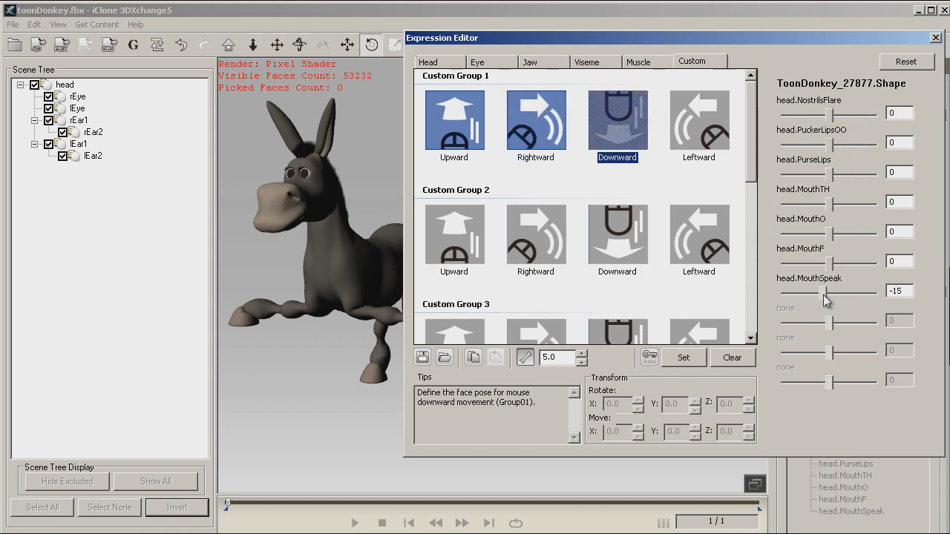
left_click_drag(823, 294, 859, 264)
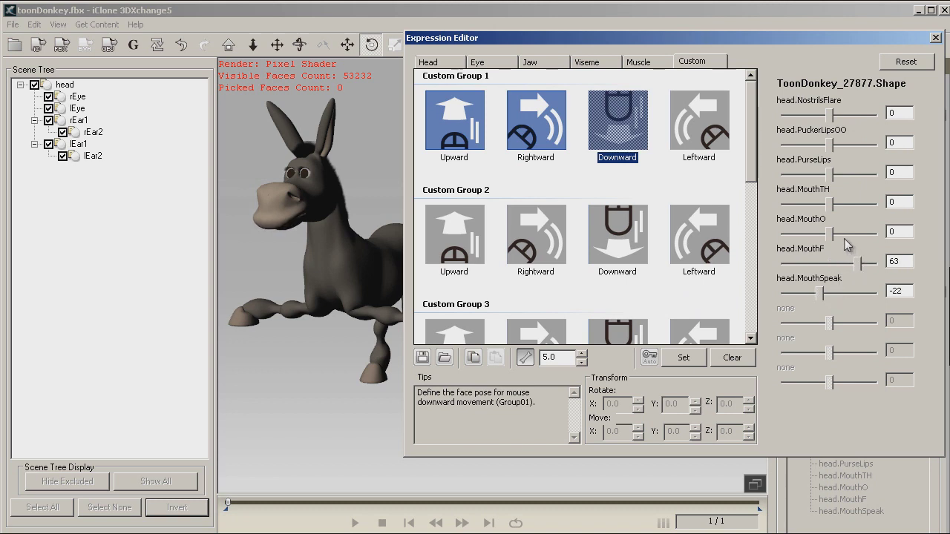
left_click_drag(833, 206, 856, 205)
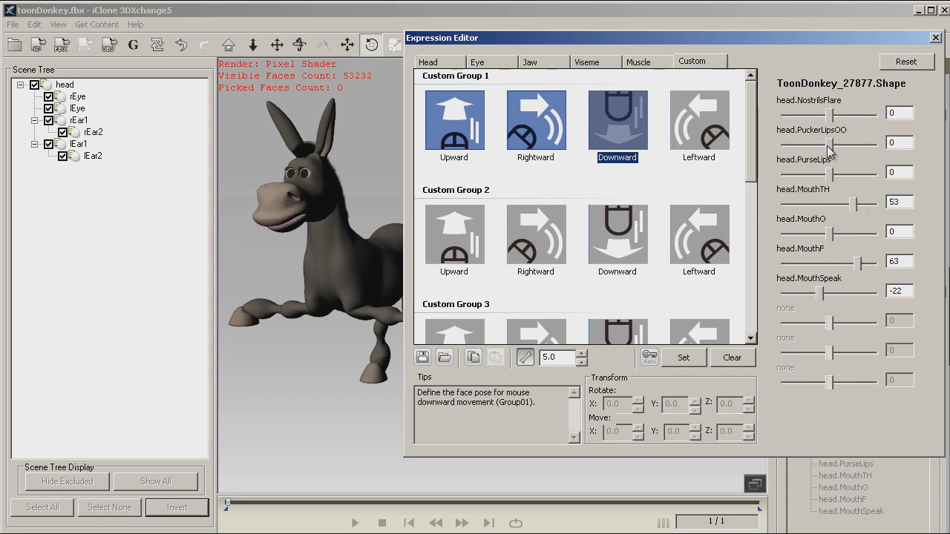
left_click_drag(829, 147, 820, 149)
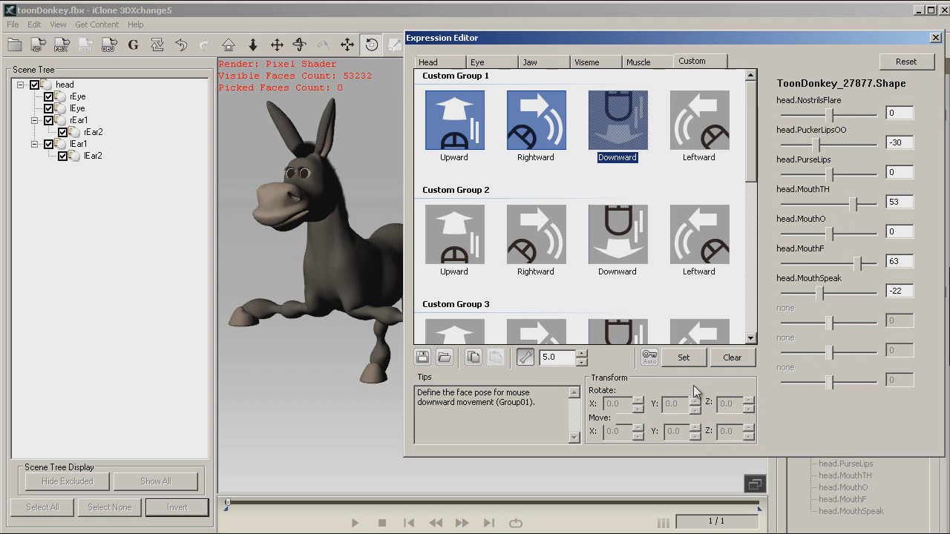
left_click(686, 364)
Store Leftward with NostrilsFlare 42, MouthTH -40, MouthF 28, then review the Viseme, Jaw, Eye and Head tabs
left_click(717, 145)
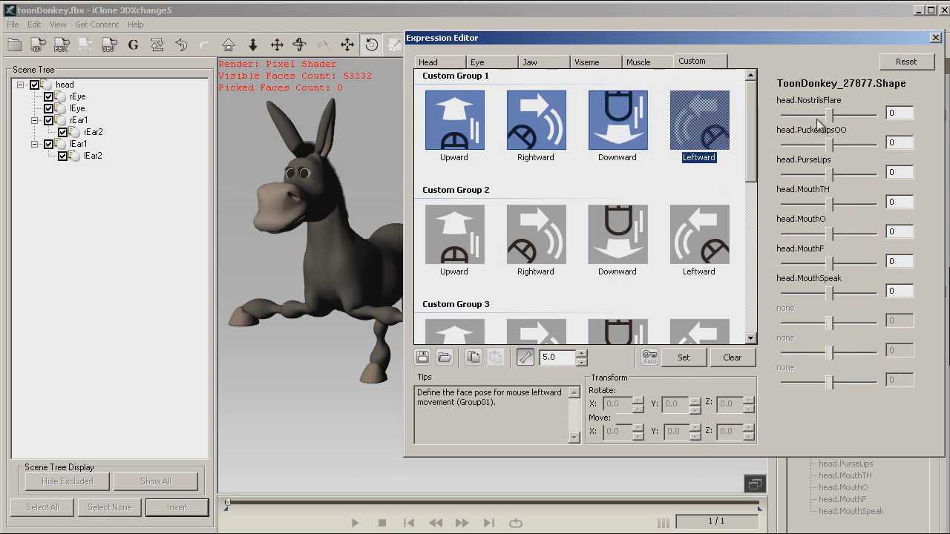
left_click_drag(832, 115, 852, 115)
left_click_drag(831, 205, 814, 205)
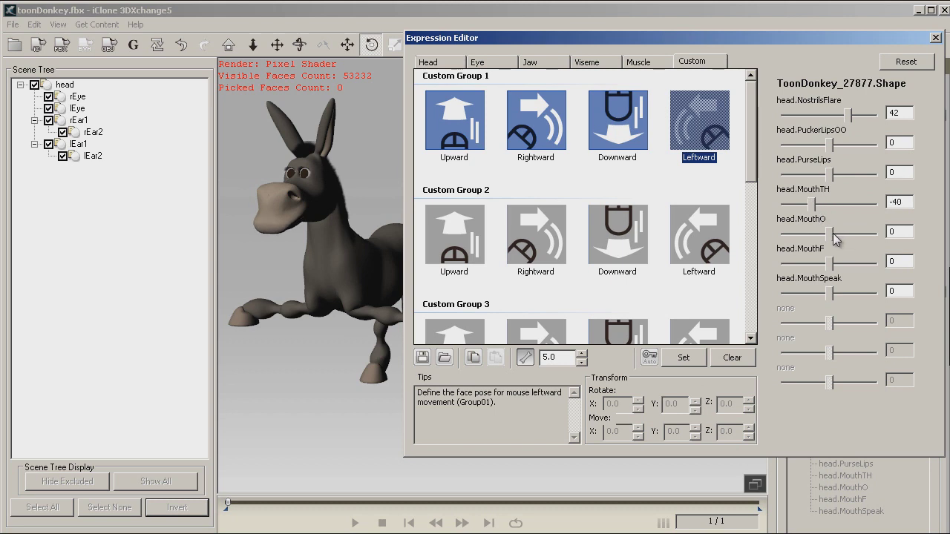
left_click_drag(830, 264, 843, 265)
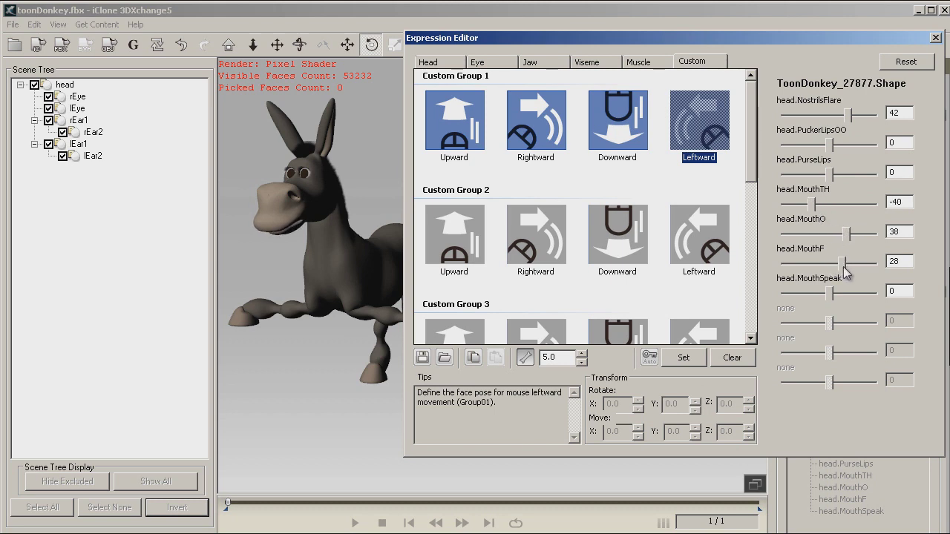
left_click(698, 360)
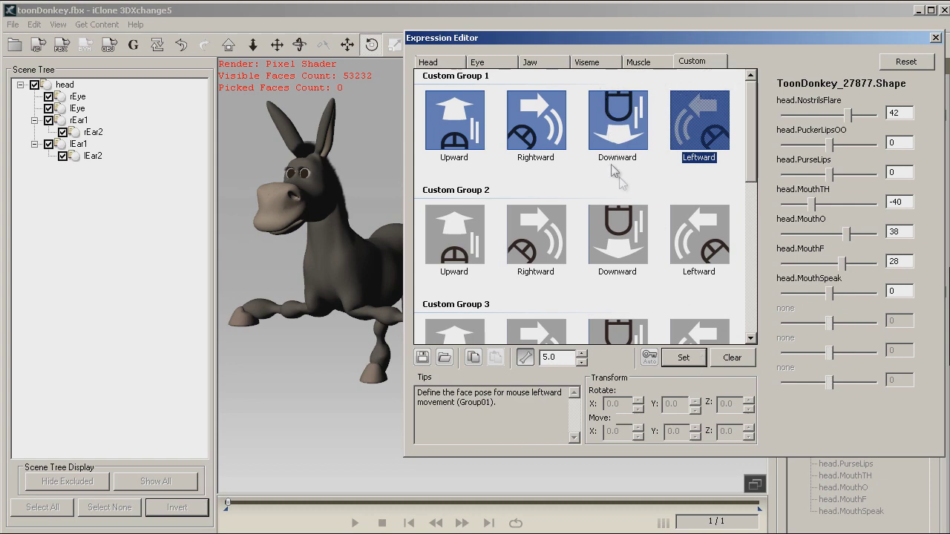
left_click(587, 61)
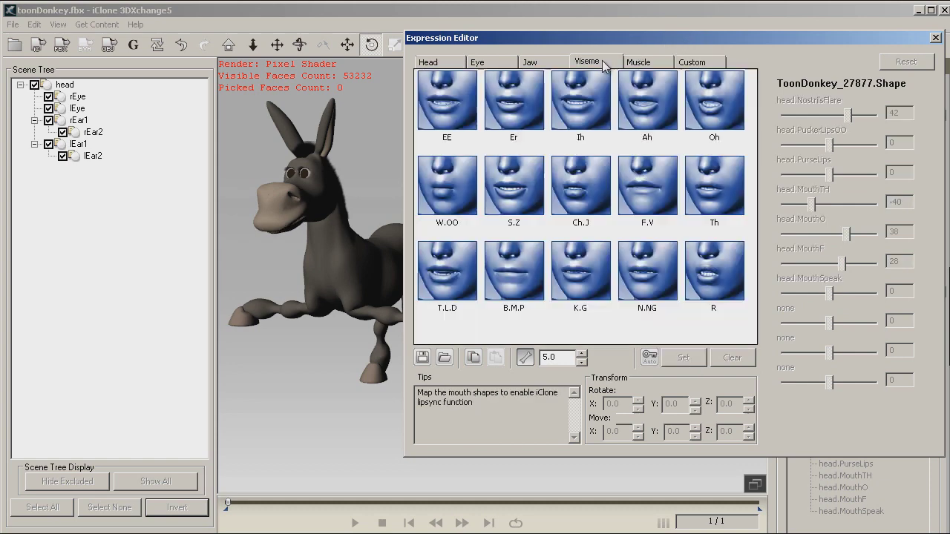
left_click(533, 62)
left_click(490, 61)
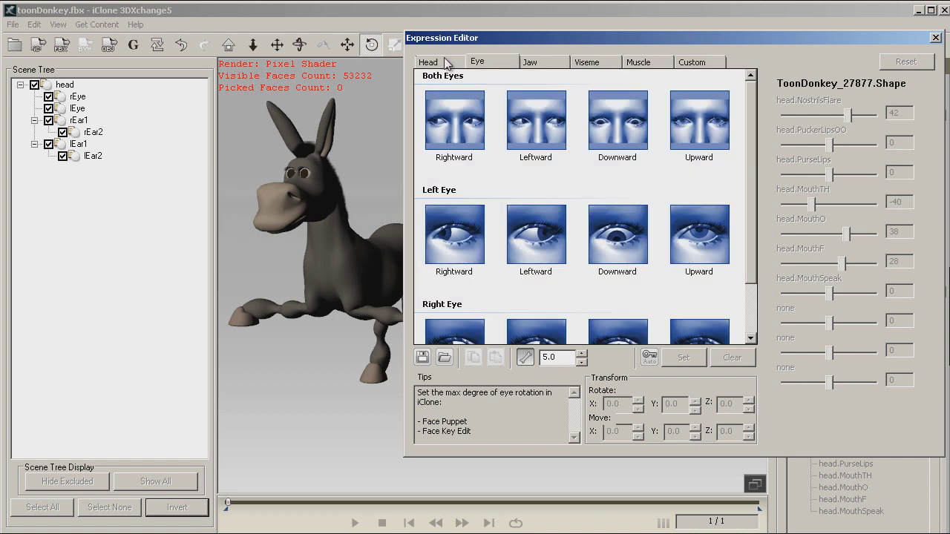
left_click(446, 63)
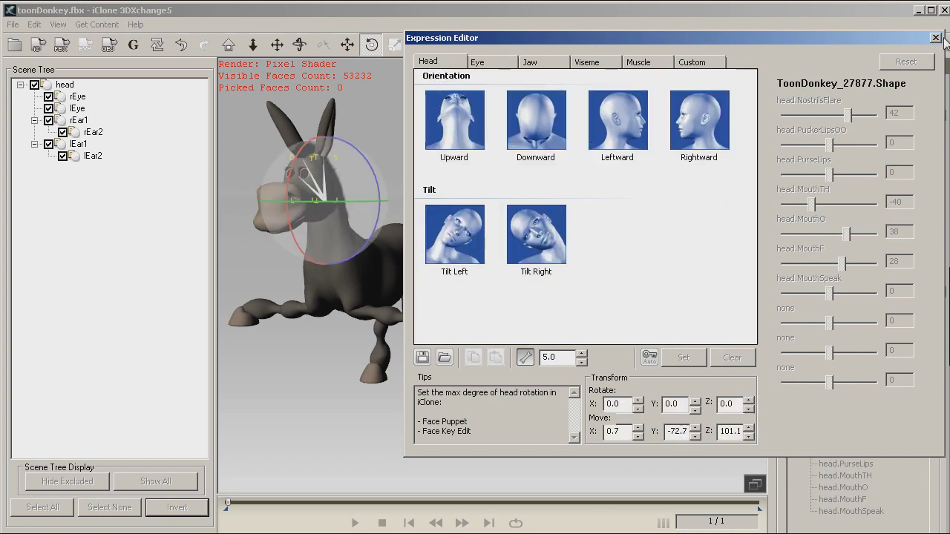
Save the profile over toonDonkey.3dxFaceAnimProfile, confirm the replace, and close the Expression Editor
left_click(422, 357)
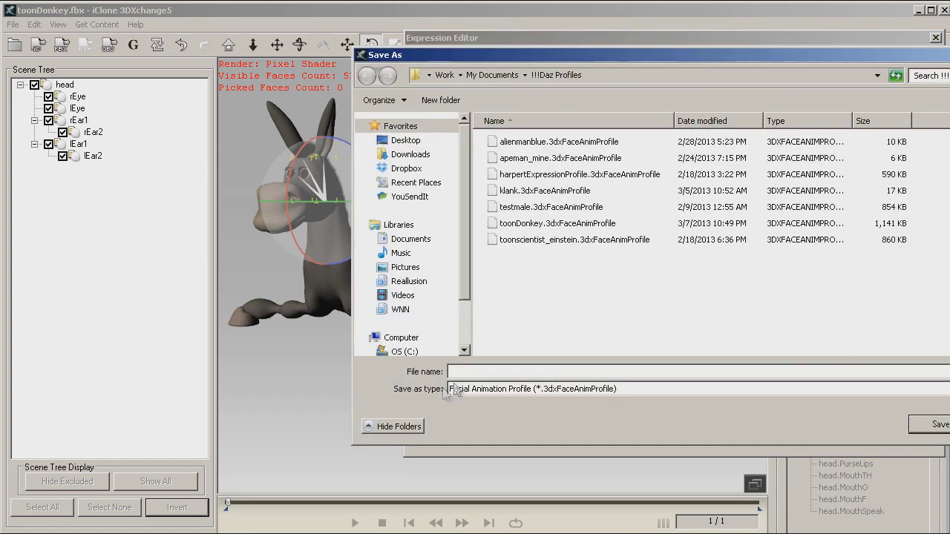
left_click(529, 223)
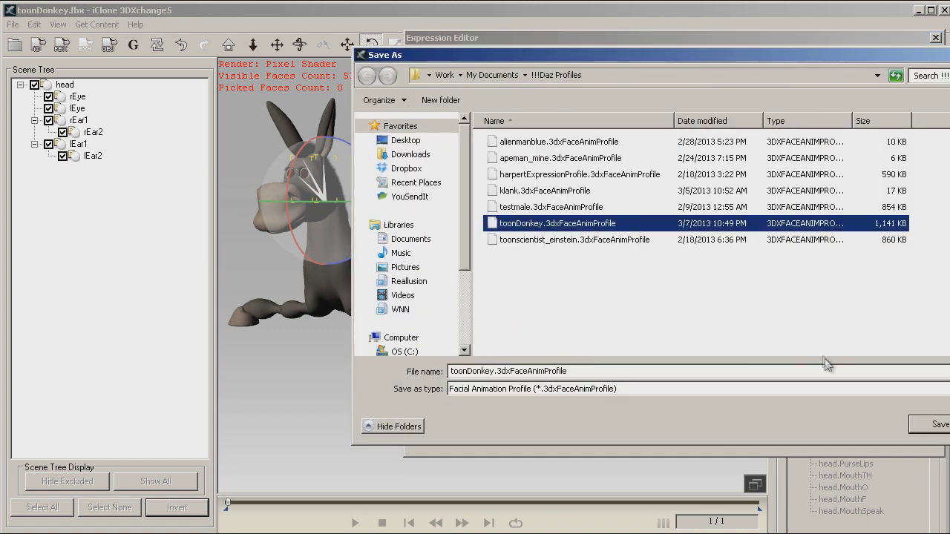
left_click(931, 425)
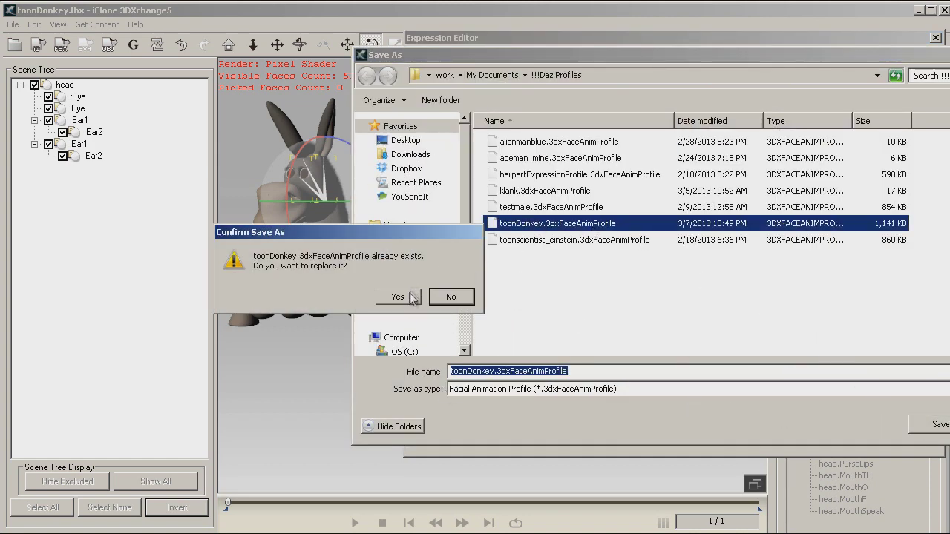
left_click(407, 295)
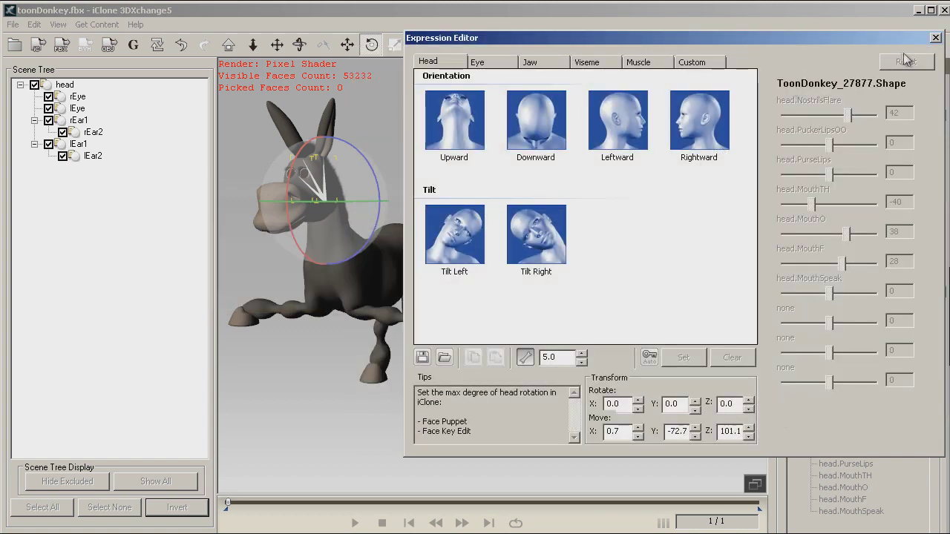
left_click(935, 38)
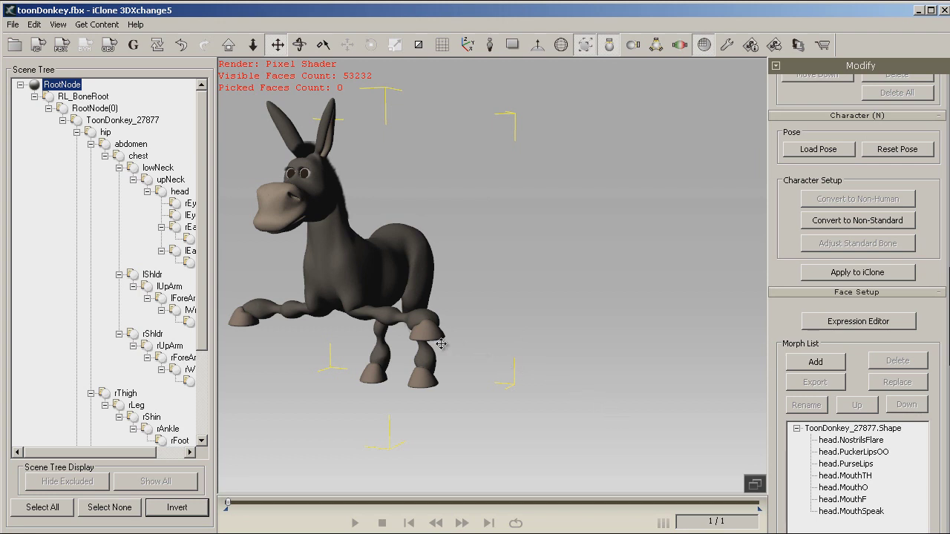
Send the donkey to iClone 5 Pro and open its Edit Motion Layer editor
left_click(841, 273)
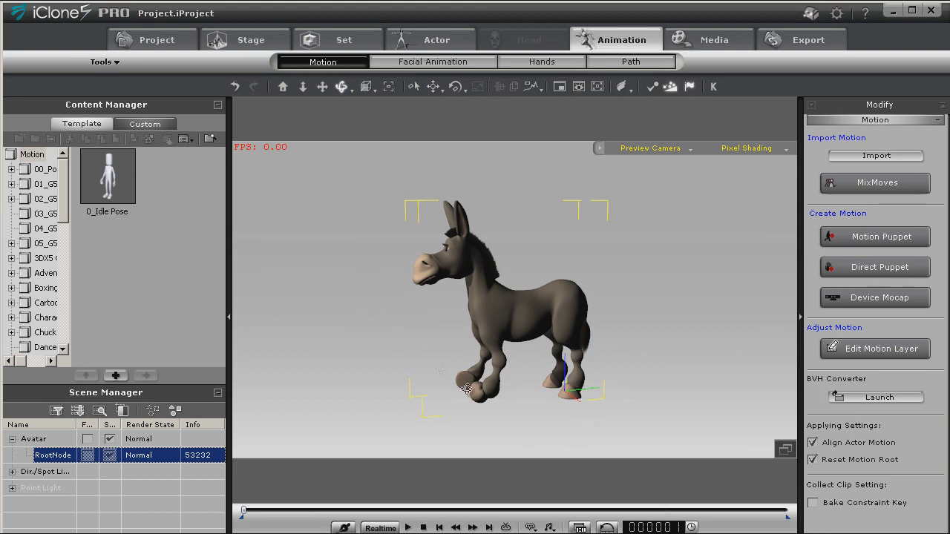
right_click(518, 312)
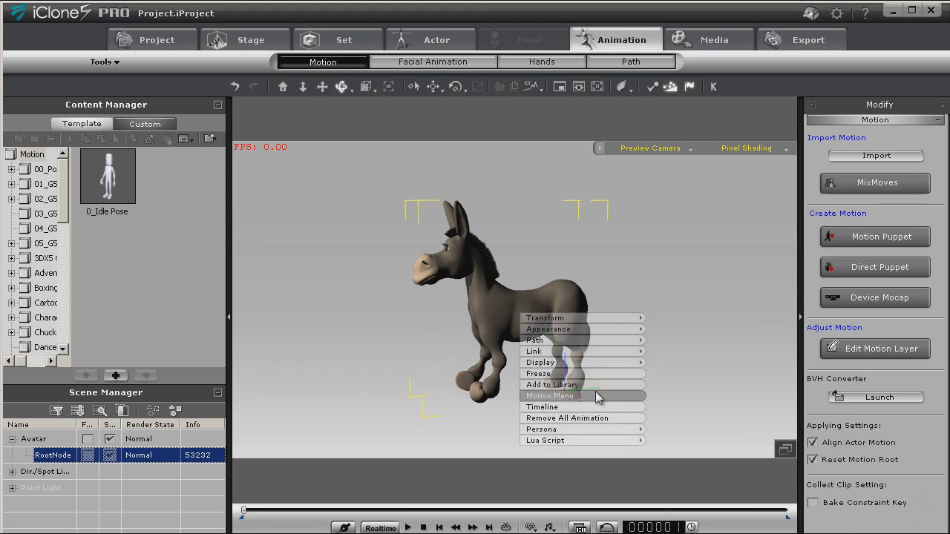
mouse_move(587, 396)
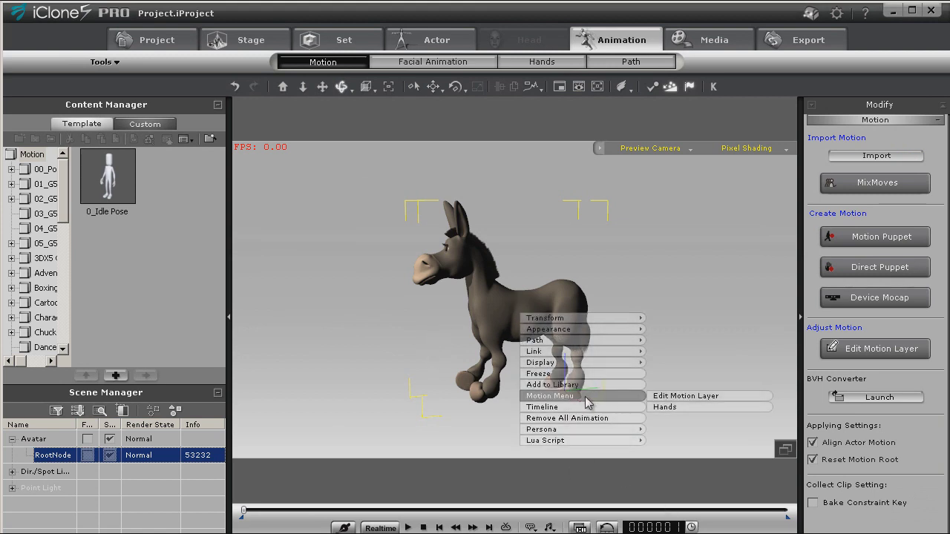
left_click(674, 397)
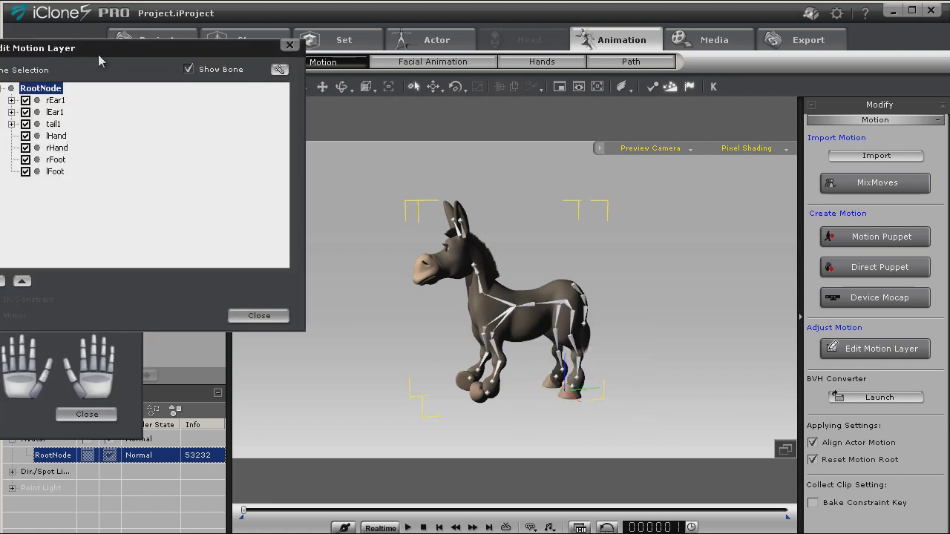
Select the lHand bone and rotate the donkey's front leg with the rotate gizmo
left_click_drag(42, 104, 265, 107)
left_click_drag(368, 74, 332, 89)
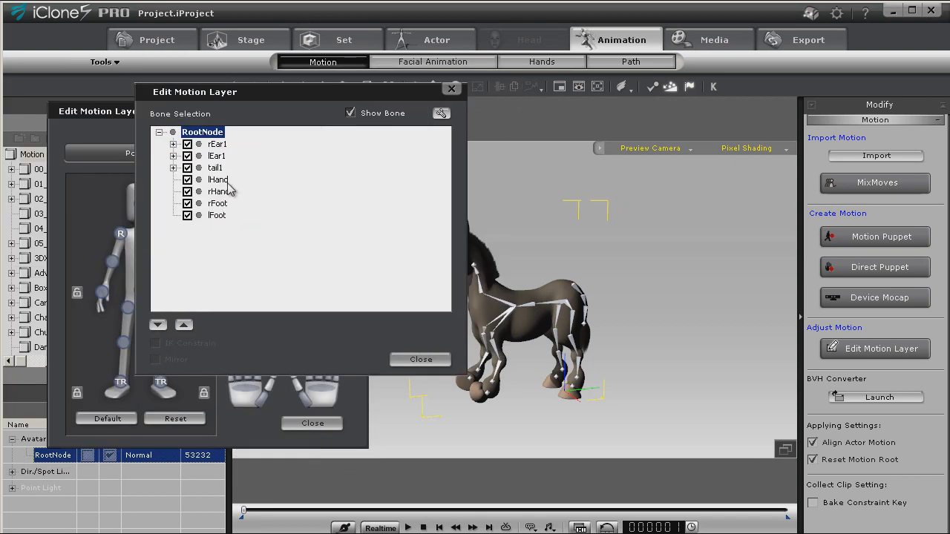
left_click(223, 180)
left_click_drag(352, 96, 324, 103)
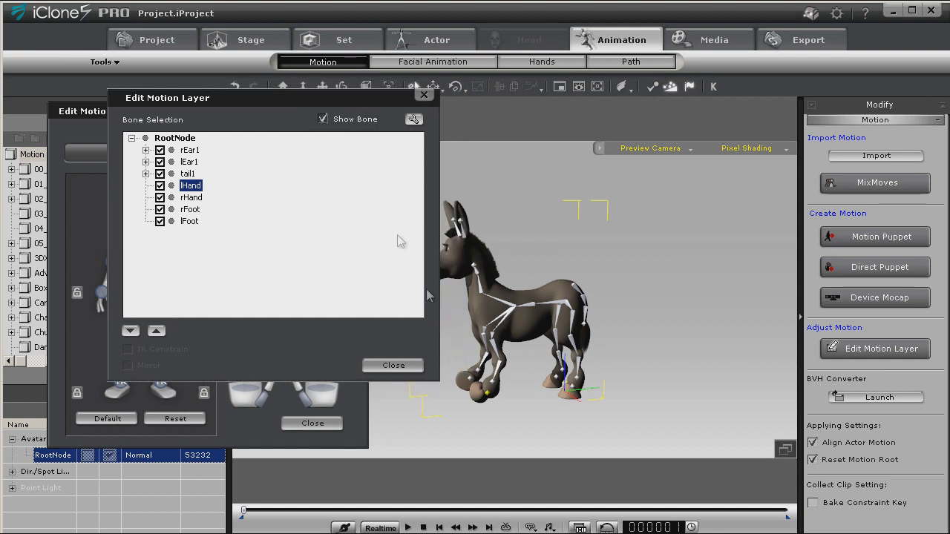
left_click(456, 87)
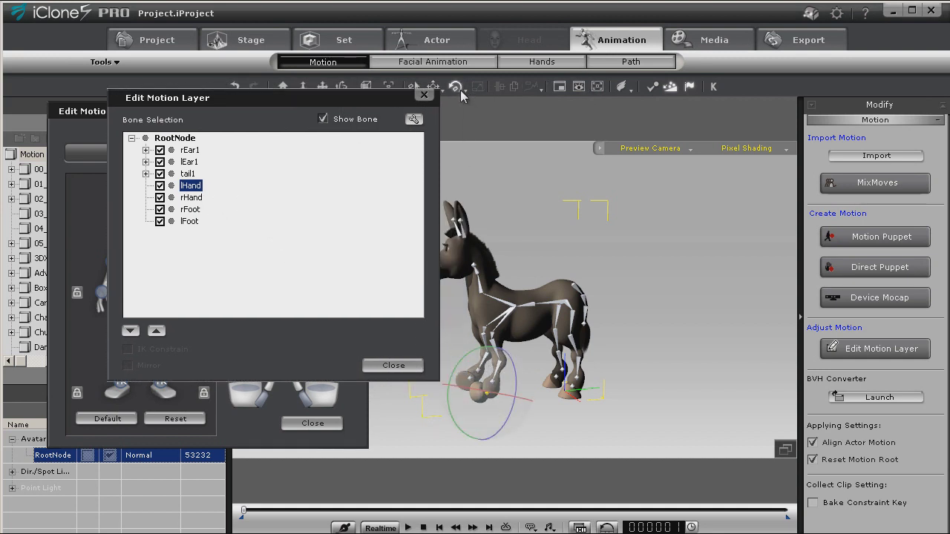
left_click_drag(515, 380, 517, 334)
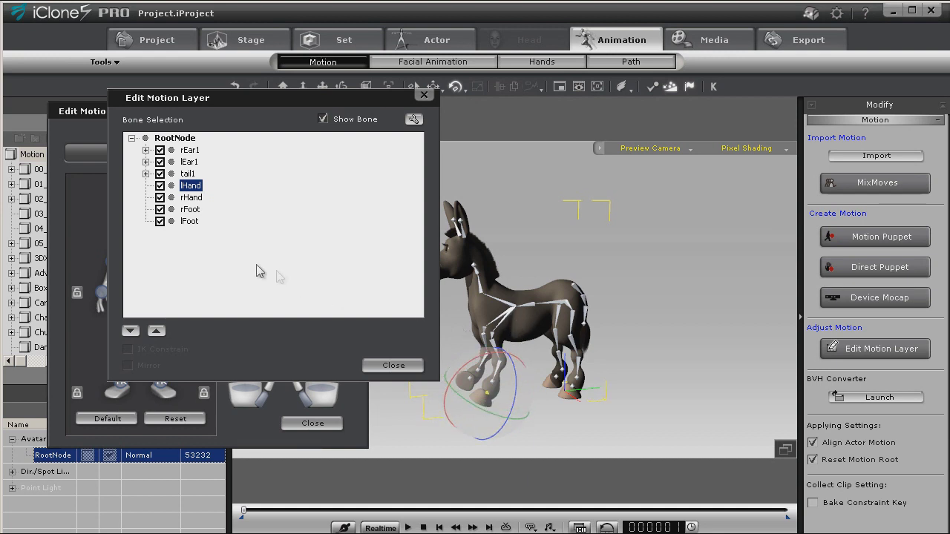
Rotate the rHand bone of the right front leg, close the editor, and orbit to check the pose
left_click(191, 198)
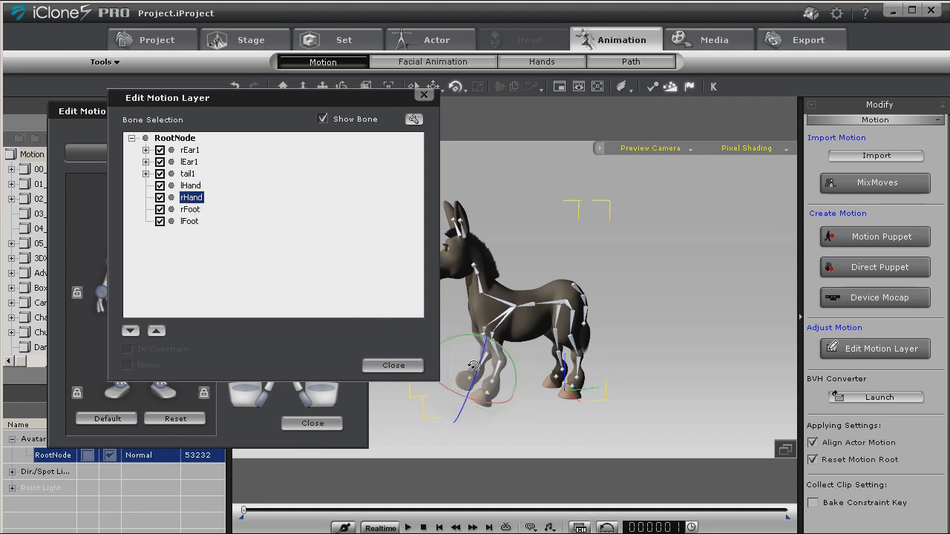
left_click_drag(476, 369, 417, 395)
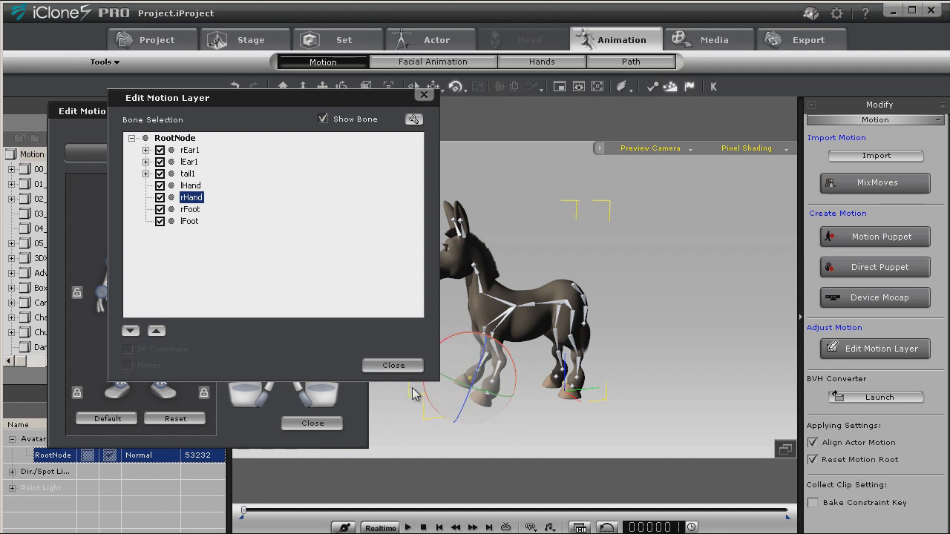
left_click(392, 366)
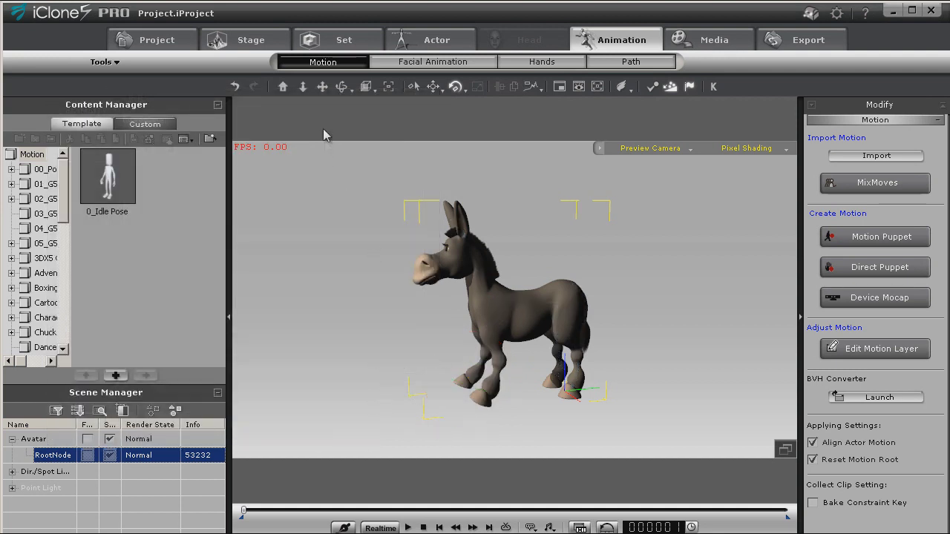
left_click_drag(418, 274, 732, 332)
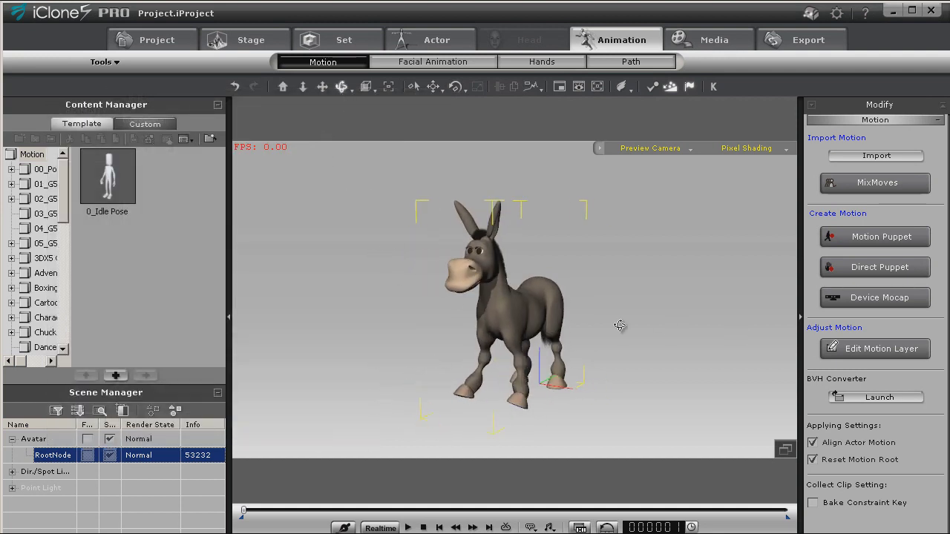
left_click_drag(620, 325, 512, 319)
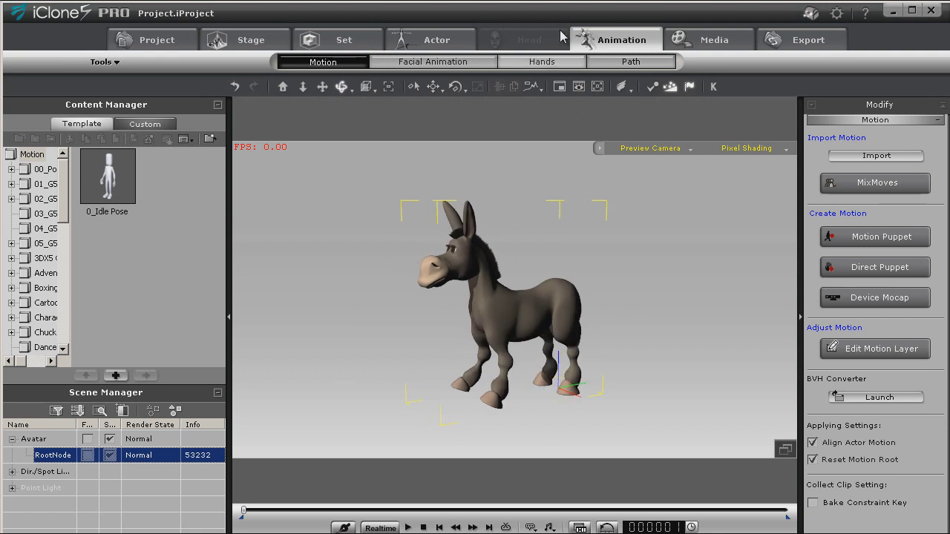
Import the schoolisextra .CTS script as the donkey's facial animation and play it
left_click(432, 62)
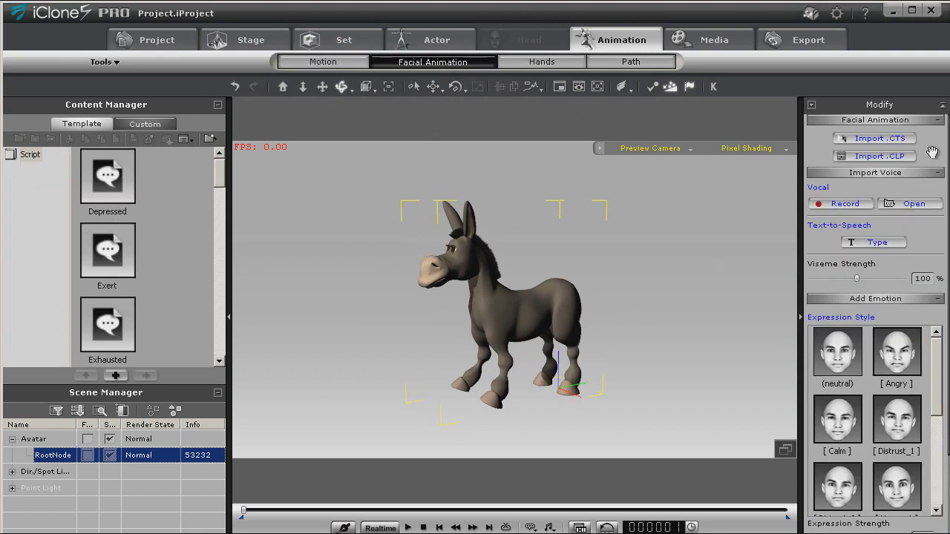
left_click(879, 138)
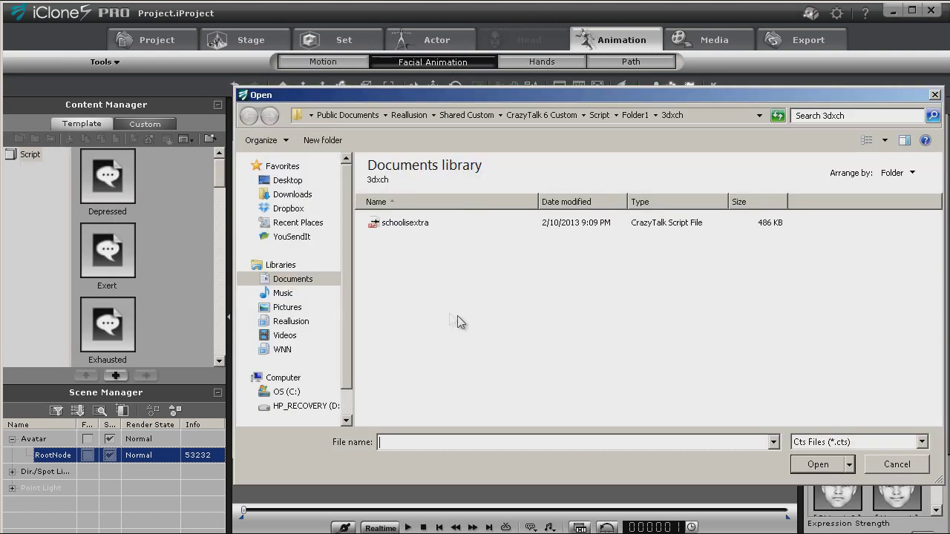
double_click(377, 225)
key("space")
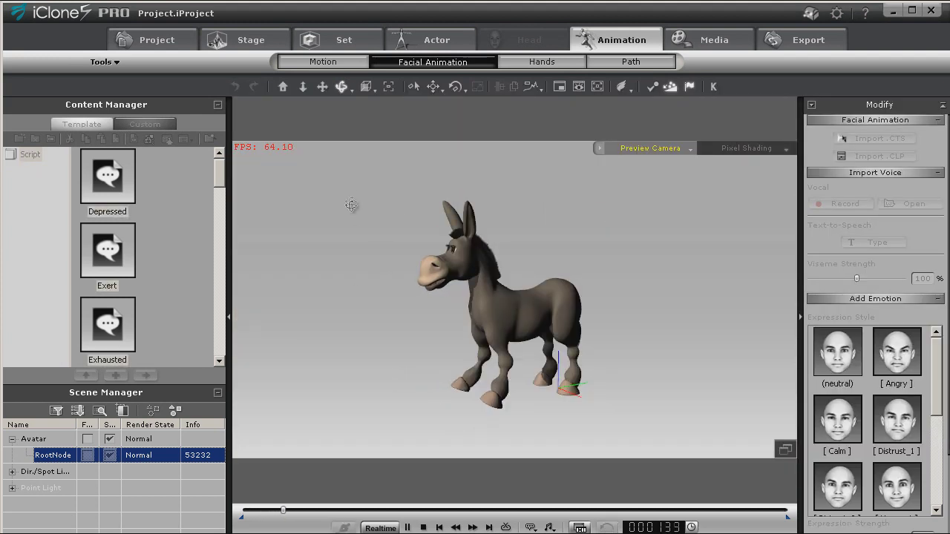
Zoom and orbit to a frontal view of the donkey, then replay the lip-sync and rewind
left_click_drag(344, 260, 385, 379)
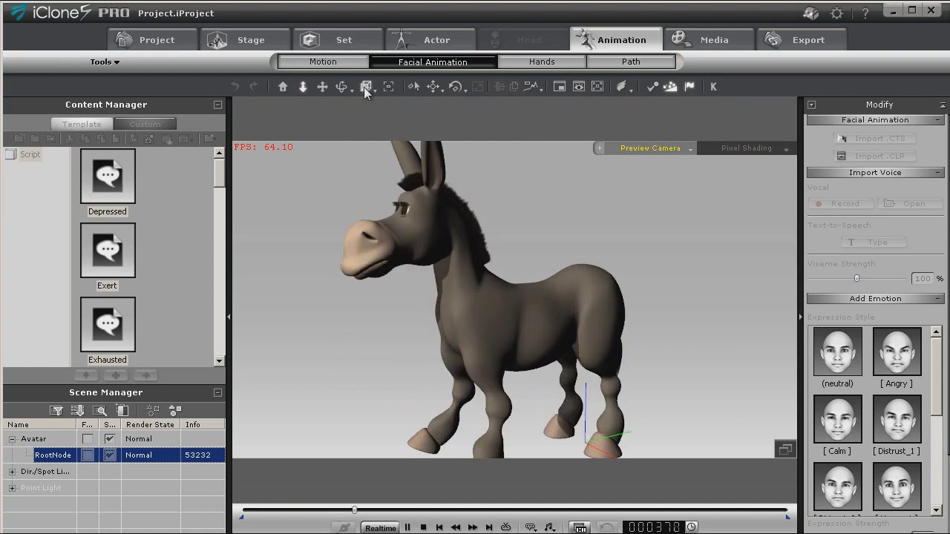
left_click_drag(565, 245, 683, 319)
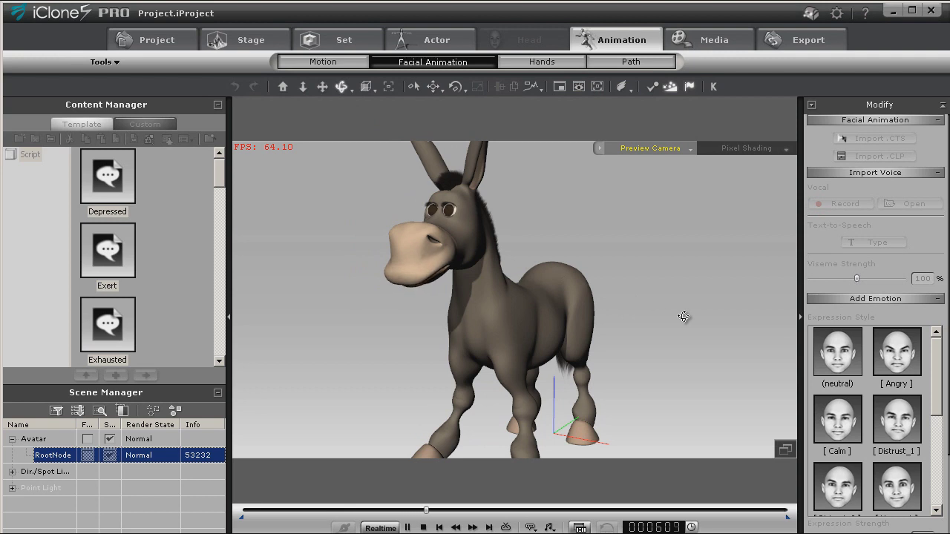
key("space")
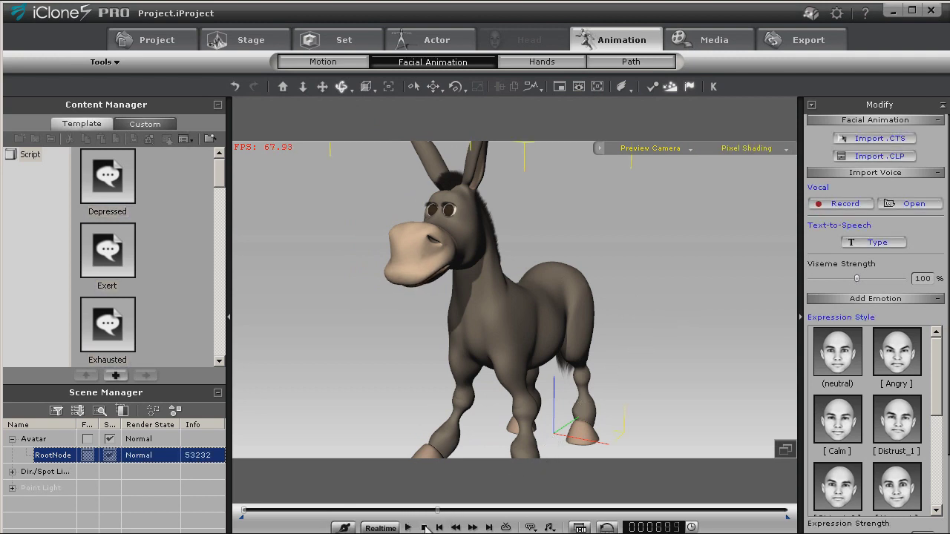
key("space")
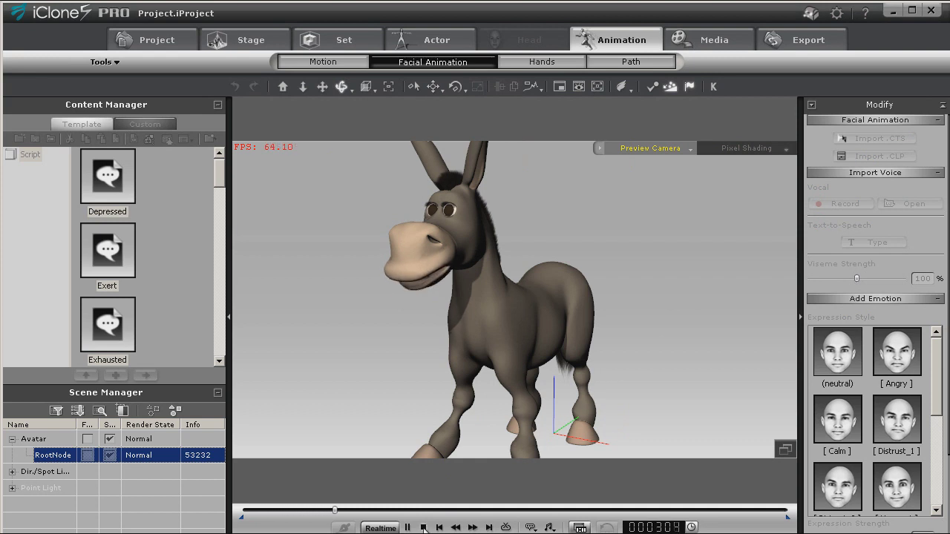
left_click(424, 528)
left_click(484, 314)
left_click_drag(484, 314, 371, 360)
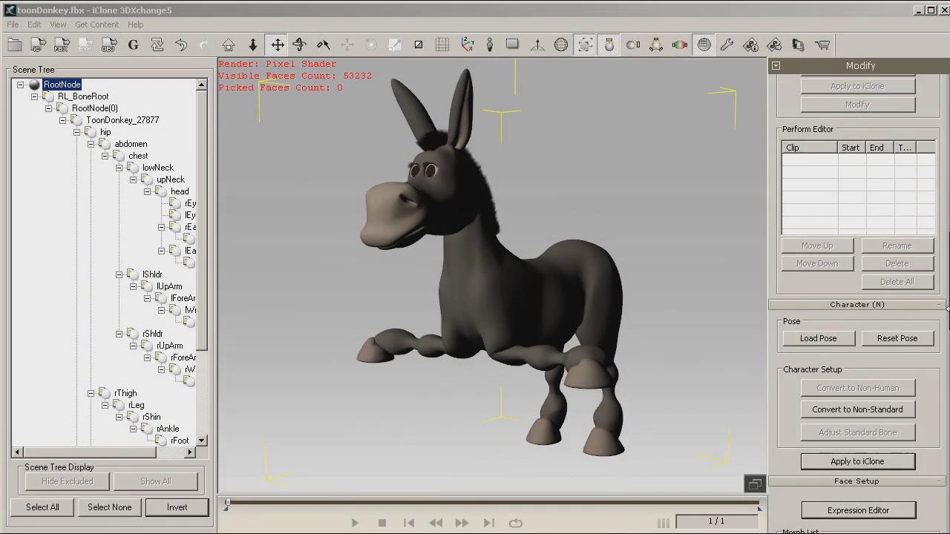
Open Edit Spring and activate spring motion on the donkey's ear bones
scroll(909, 259, "up", 15)
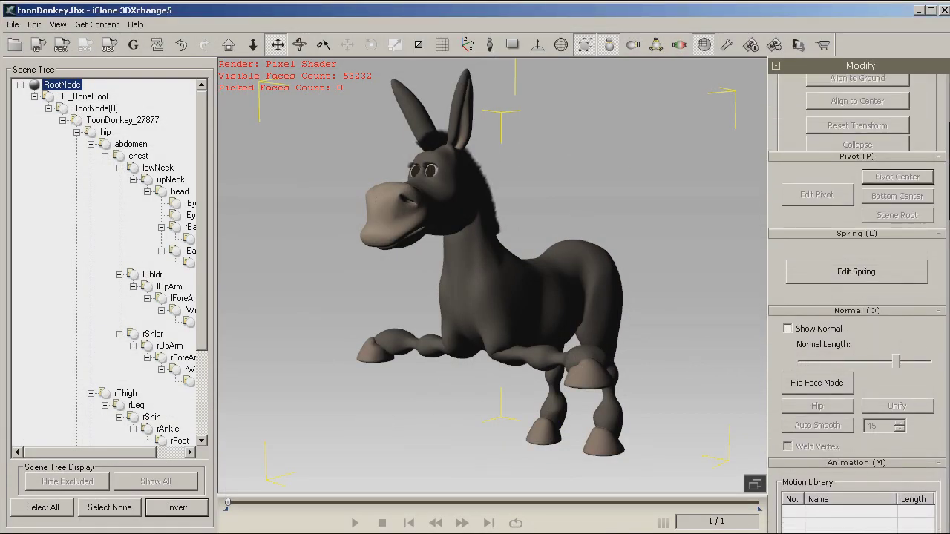
left_click(861, 290)
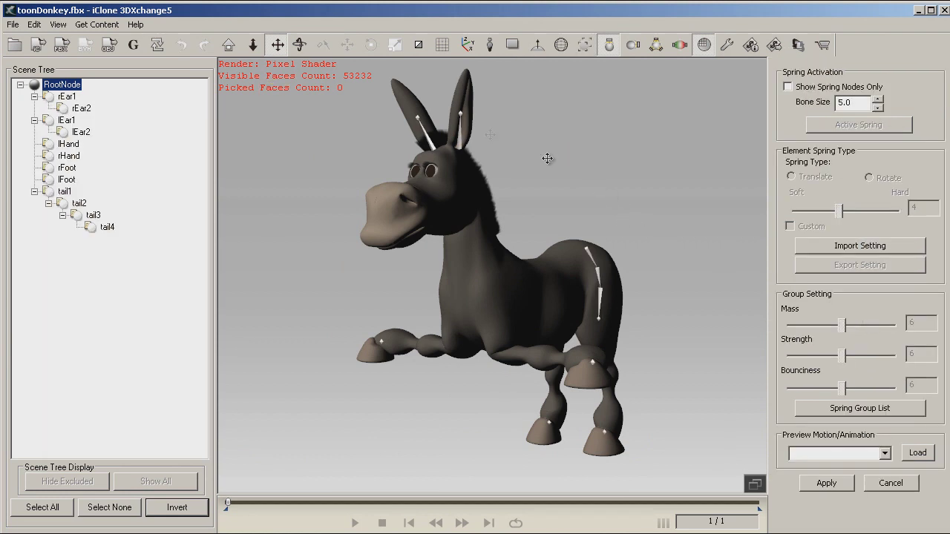
left_click(430, 139)
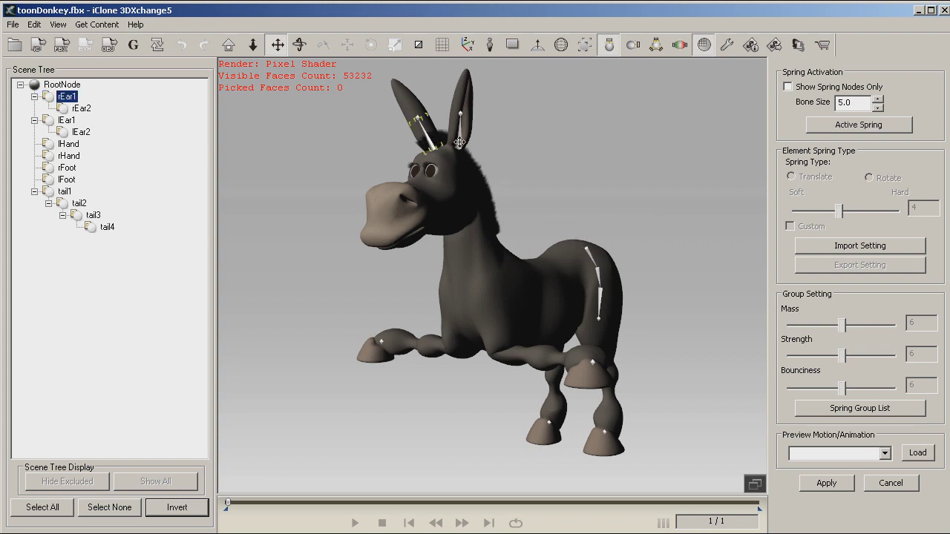
left_click(889, 127)
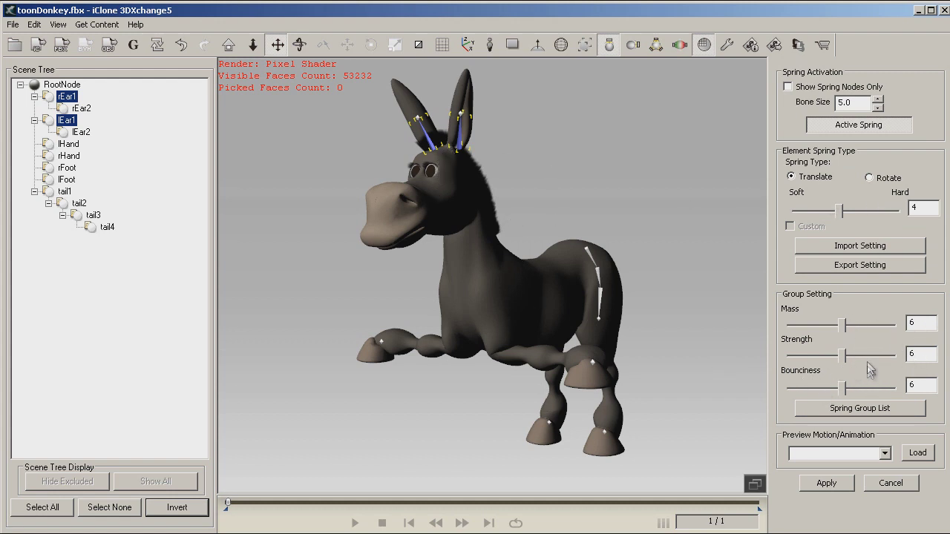
Activate spring on the tail1 and tail4 bones, then apply the spring settings
left_click(588, 253)
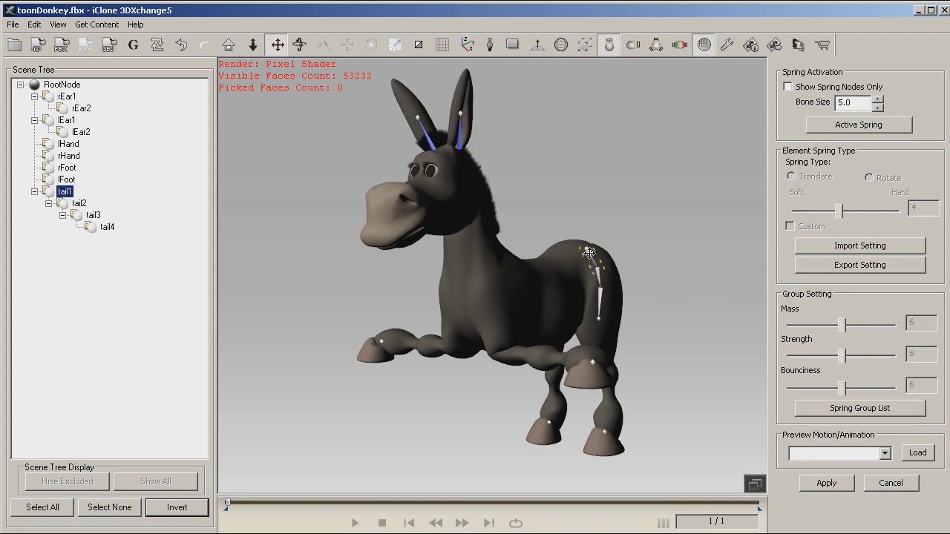
left_click(858, 126)
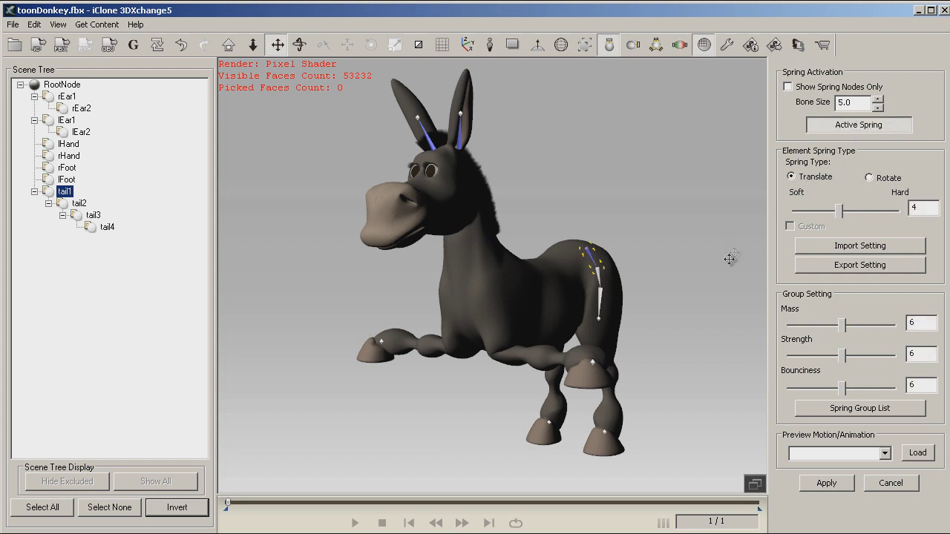
scroll(688, 328, "up", 3)
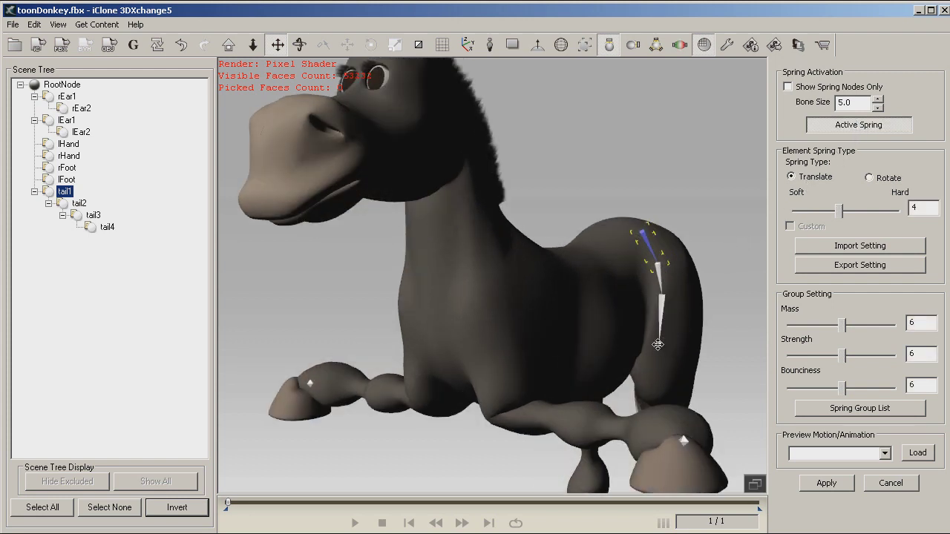
left_click(658, 344)
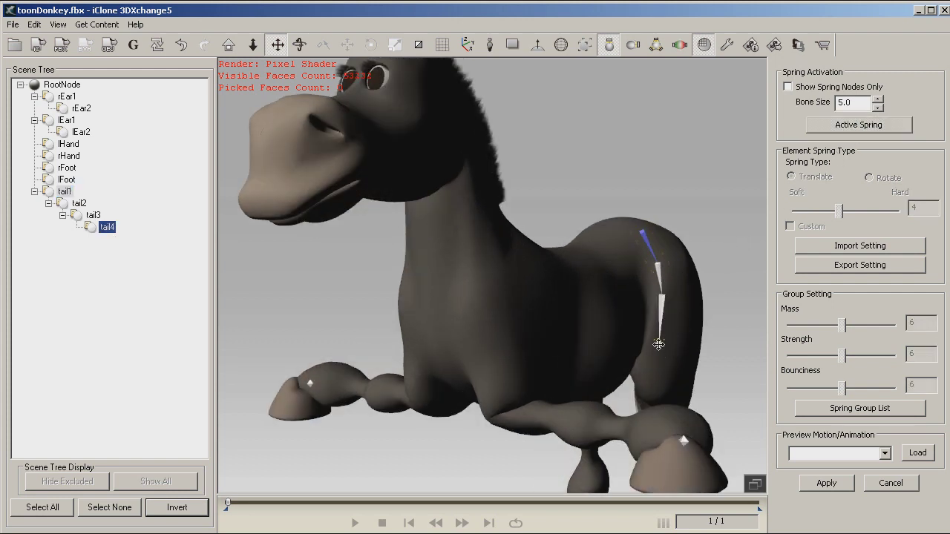
left_click(844, 126)
scroll(551, 202, "down", 3)
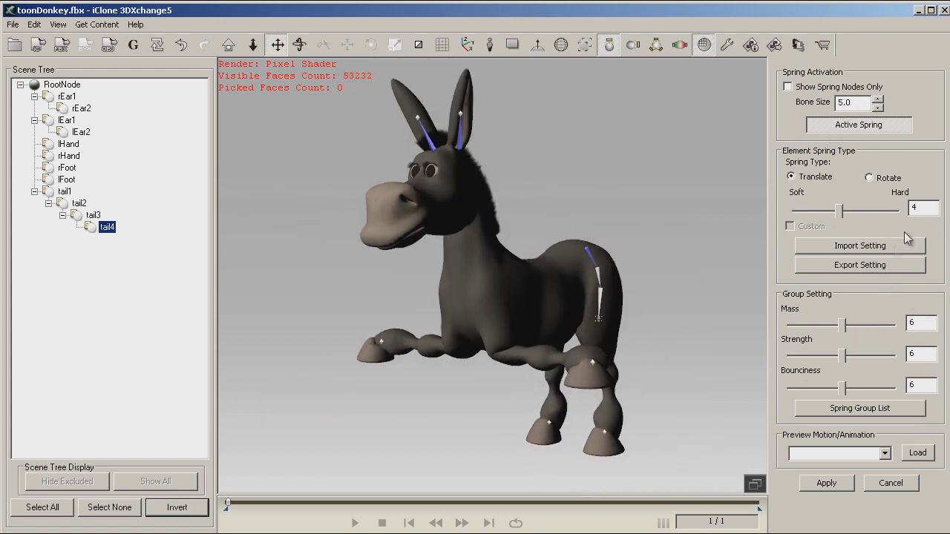
left_click(827, 483)
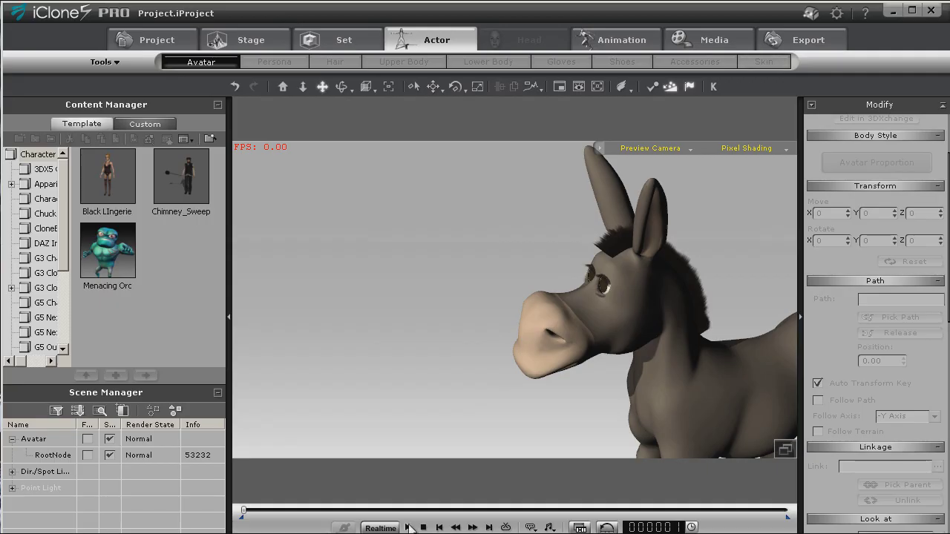
Play the donkey's timeline animation, rewind it, and play it again to see the springy ears and tail
left_click(408, 527)
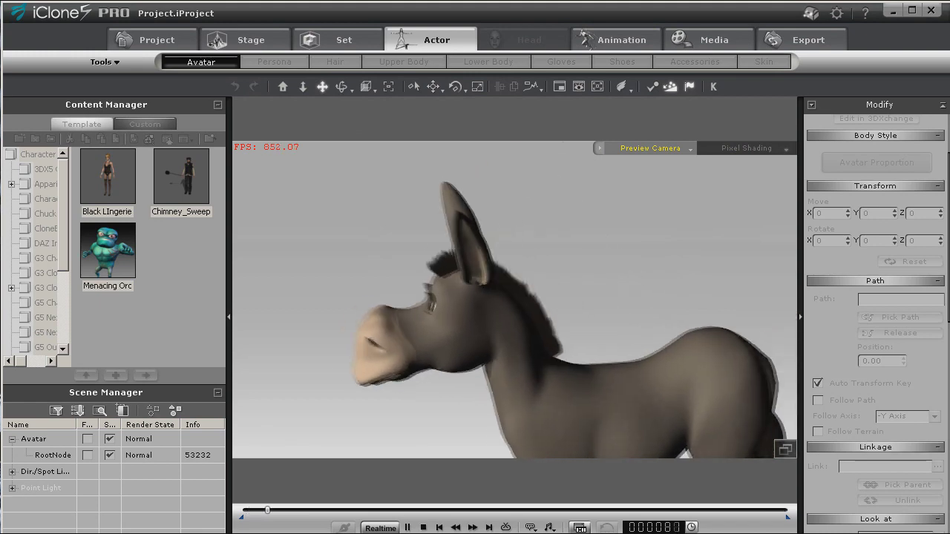
left_click(422, 527)
left_click(407, 527)
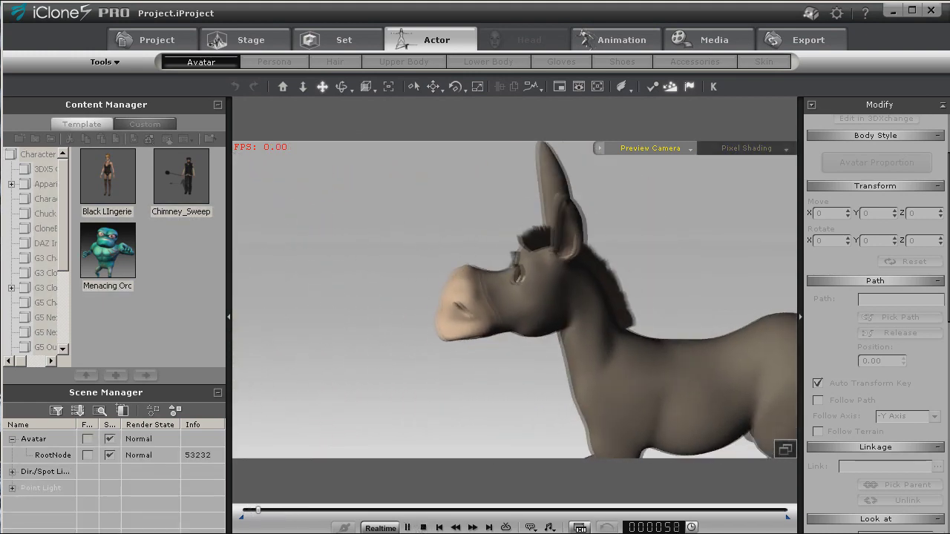